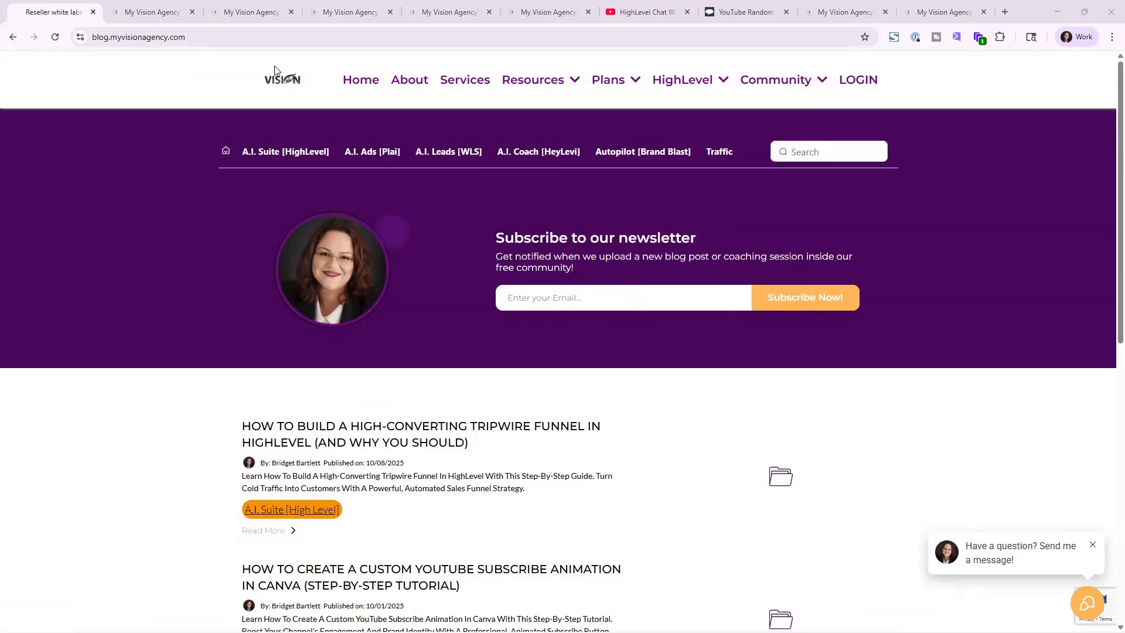
Open the blog home page in the blog builder and browse the quick-add elements for the mailing list subscription form.
click(144, 9)
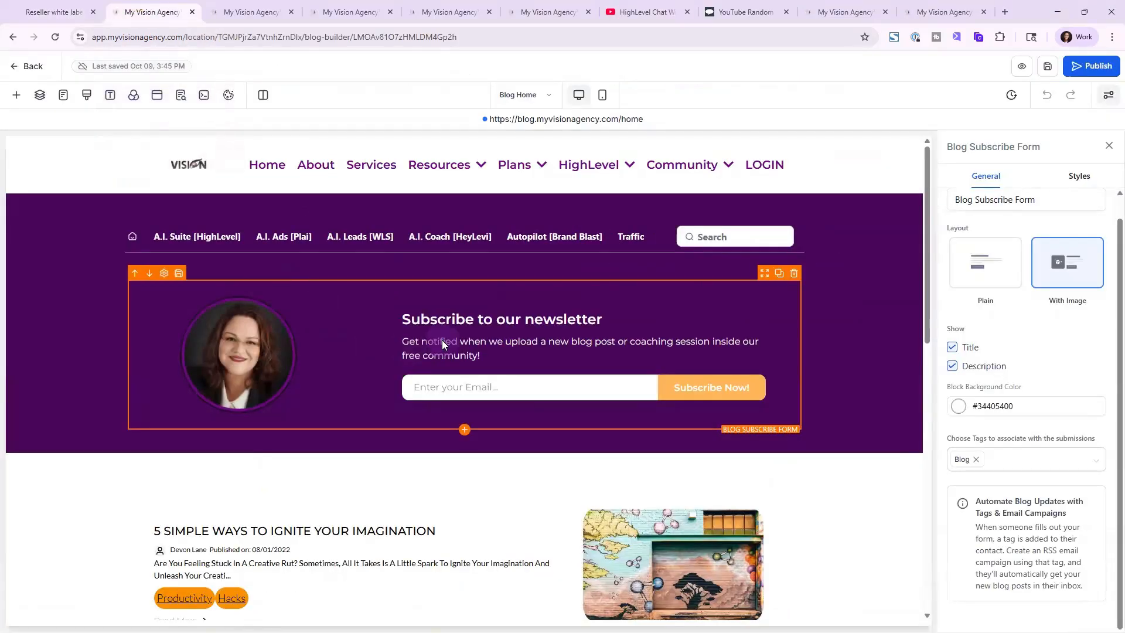
click(11, 100)
scroll(223, 428, down, 5)
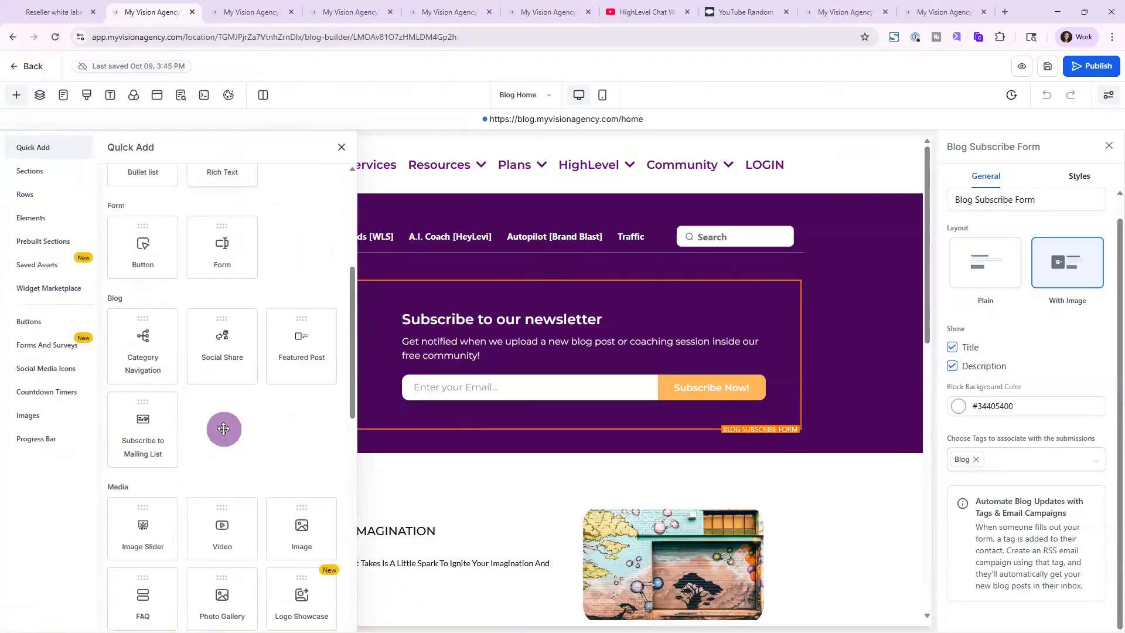
scroll(224, 429, down, 3)
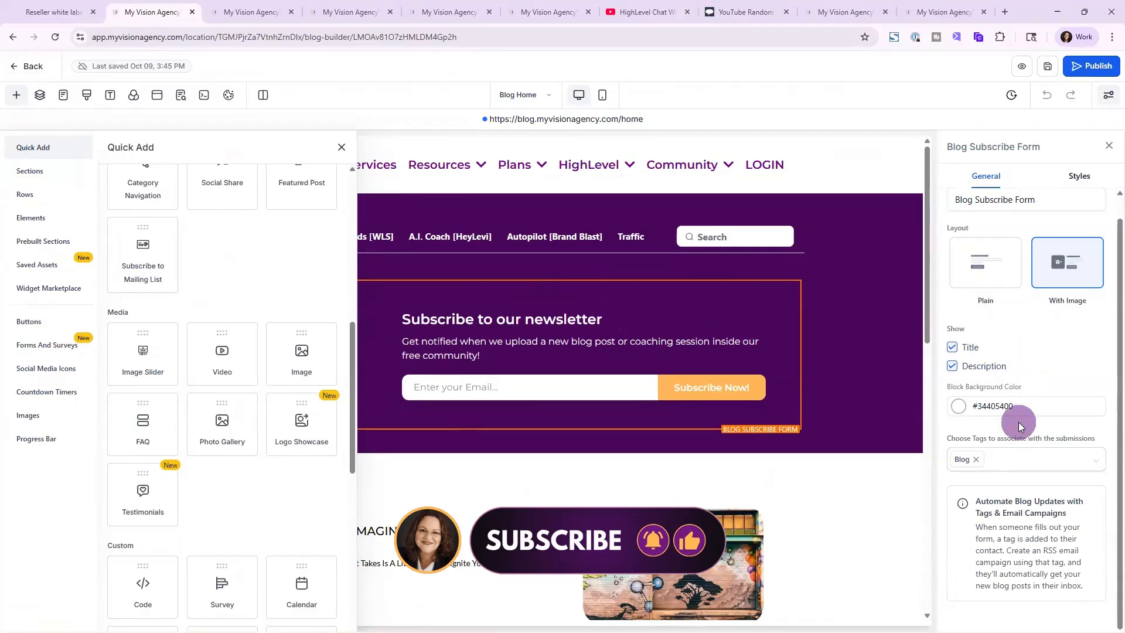
click(344, 149)
Check the Blog Subscribers workflow's Contact Tag trigger against the tag on the blog subscribe form, and save the trigger.
click(257, 12)
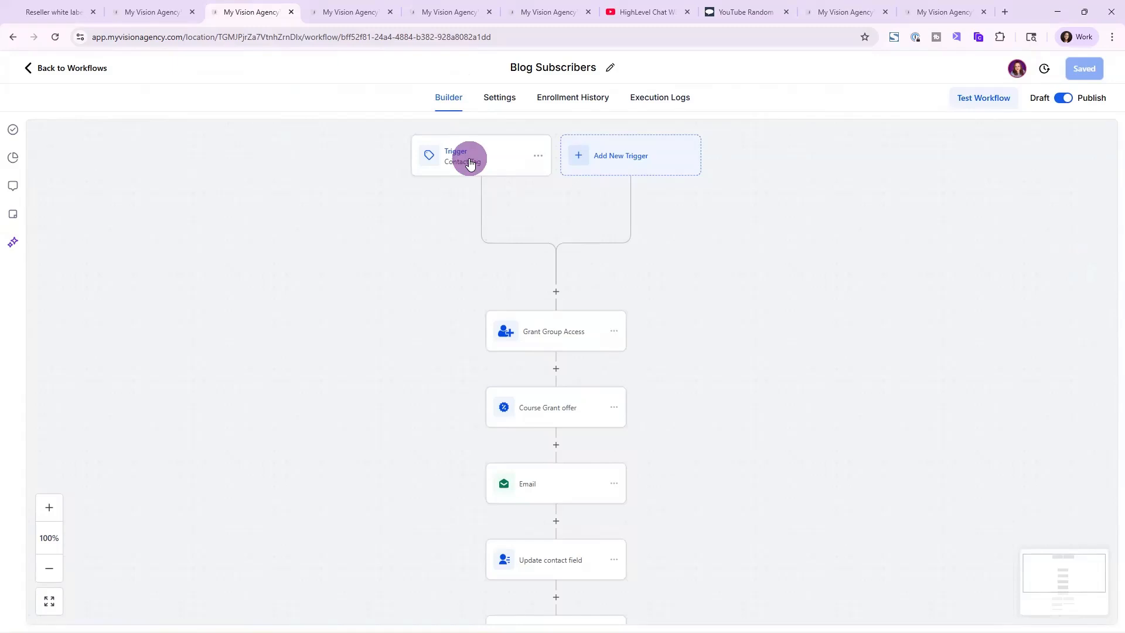
click(470, 159)
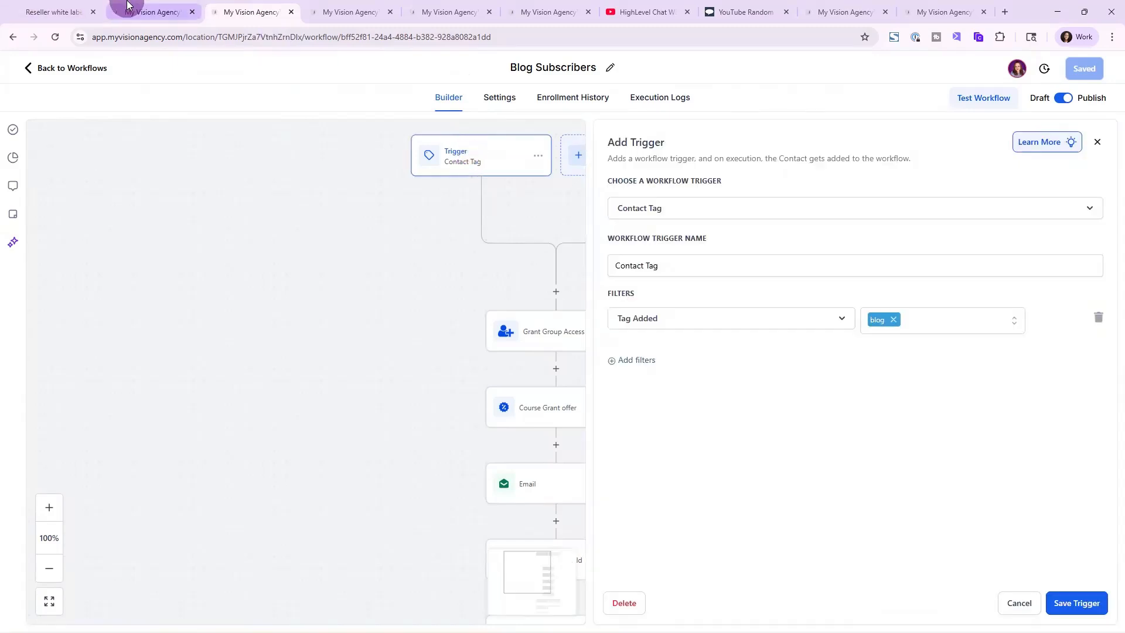
click(127, 10)
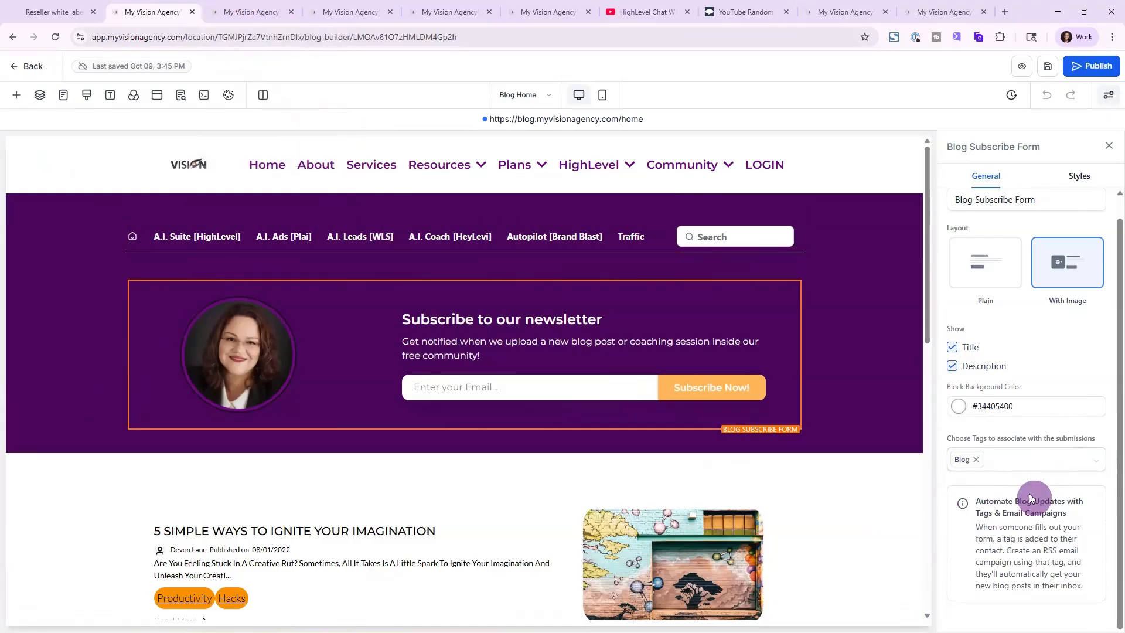
click(954, 468)
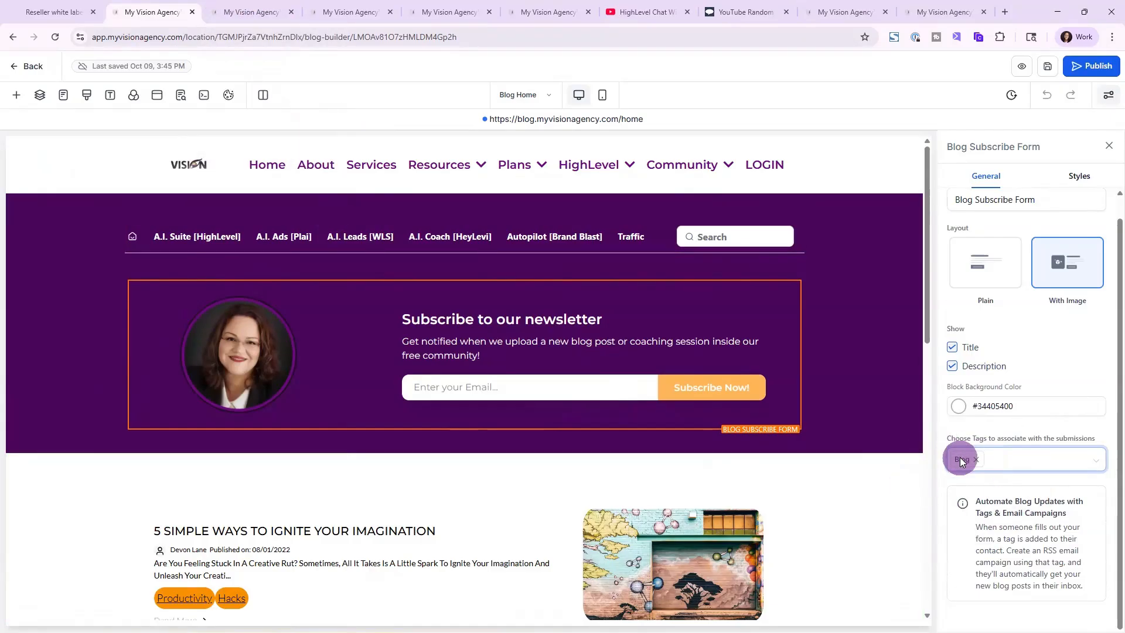
click(253, 7)
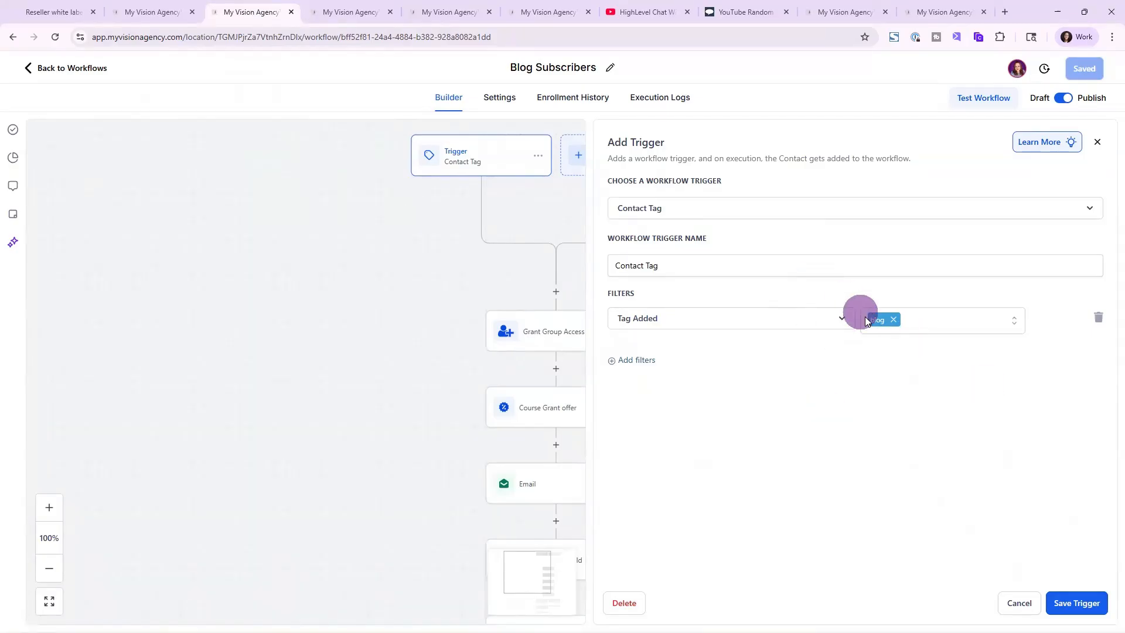
click(1077, 603)
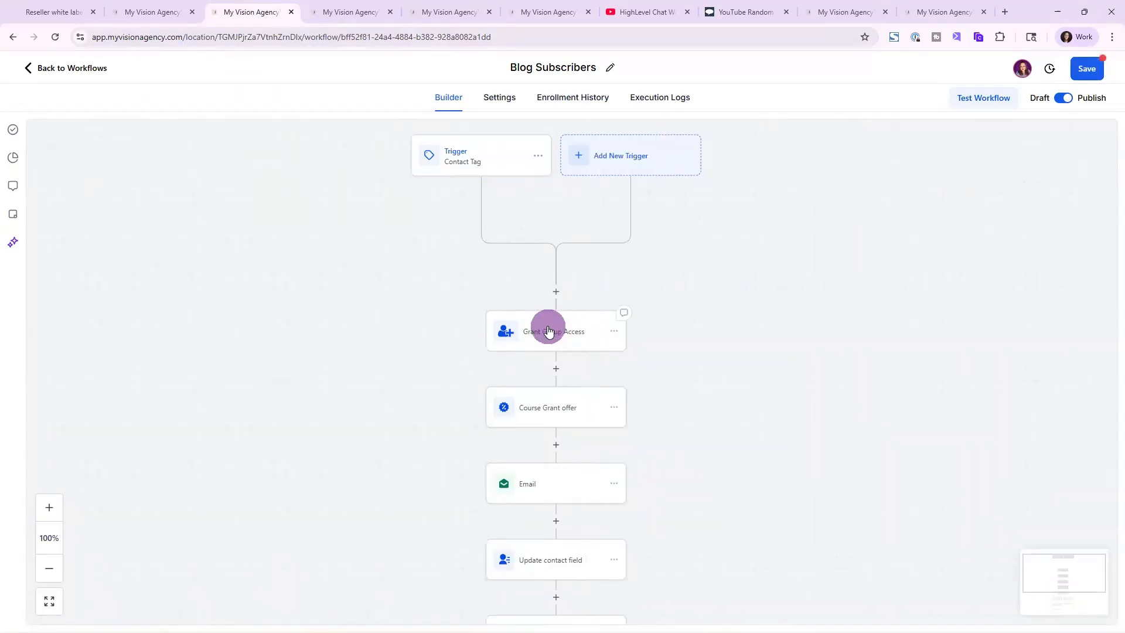
Review the workflow's Grant Group Access and Course Grant Offer actions alongside the blog's newsletter subscribe form.
click(548, 328)
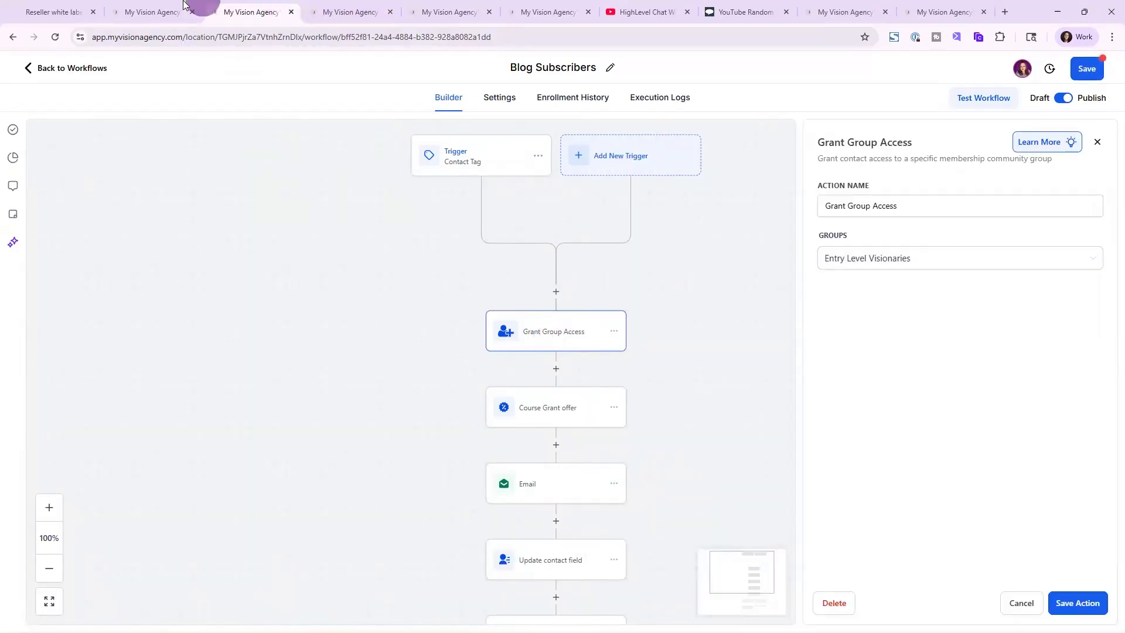
click(160, 7)
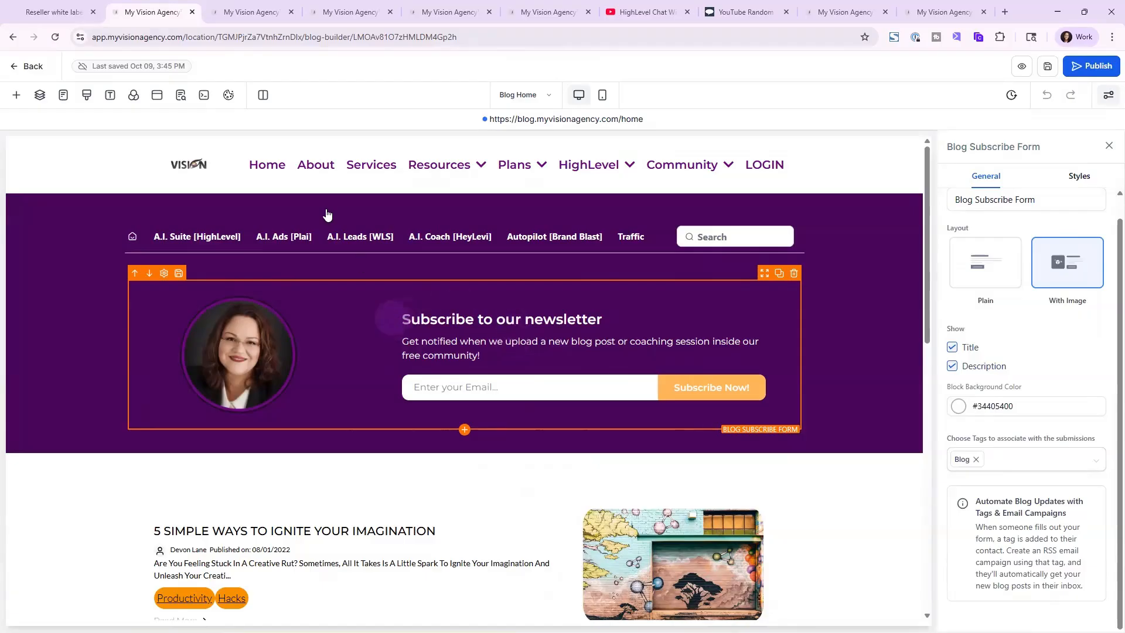
click(227, 9)
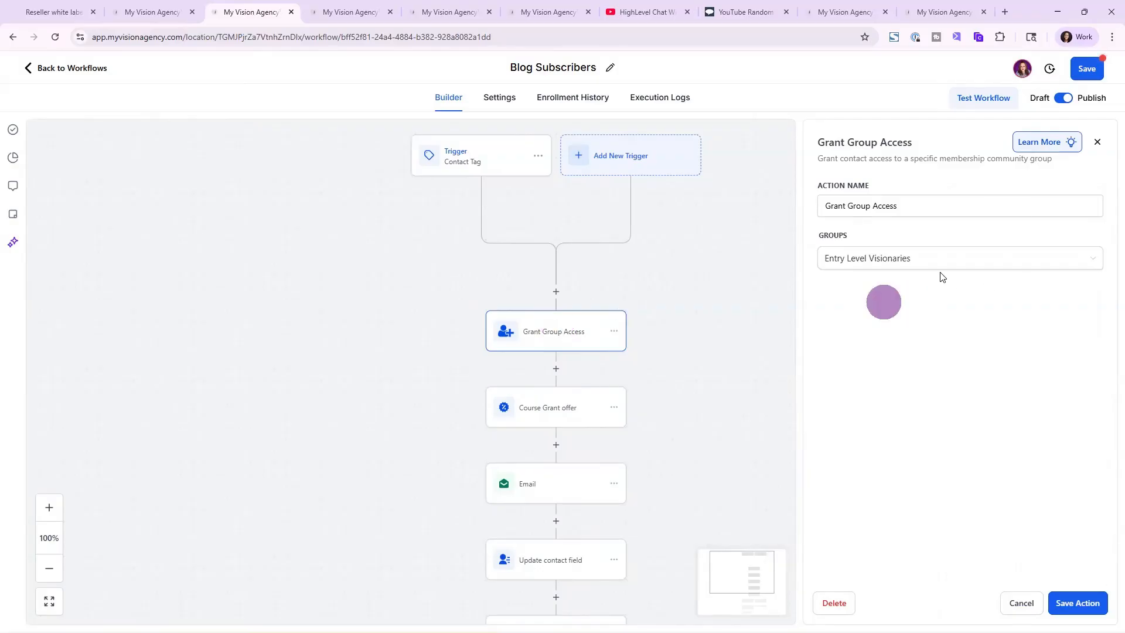
click(561, 412)
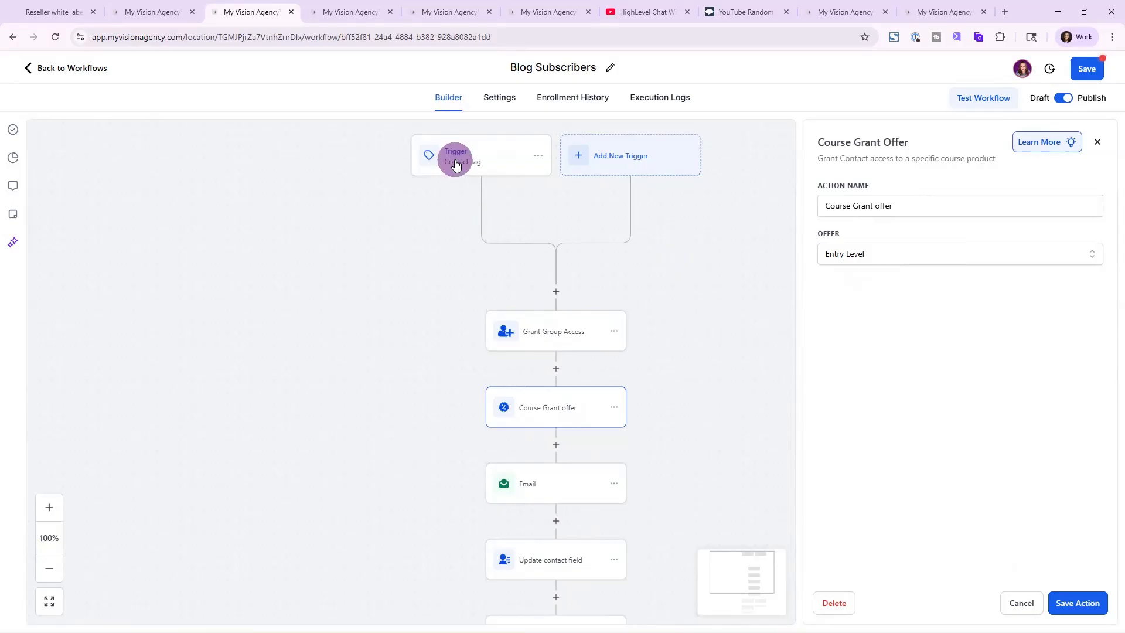
click(153, 12)
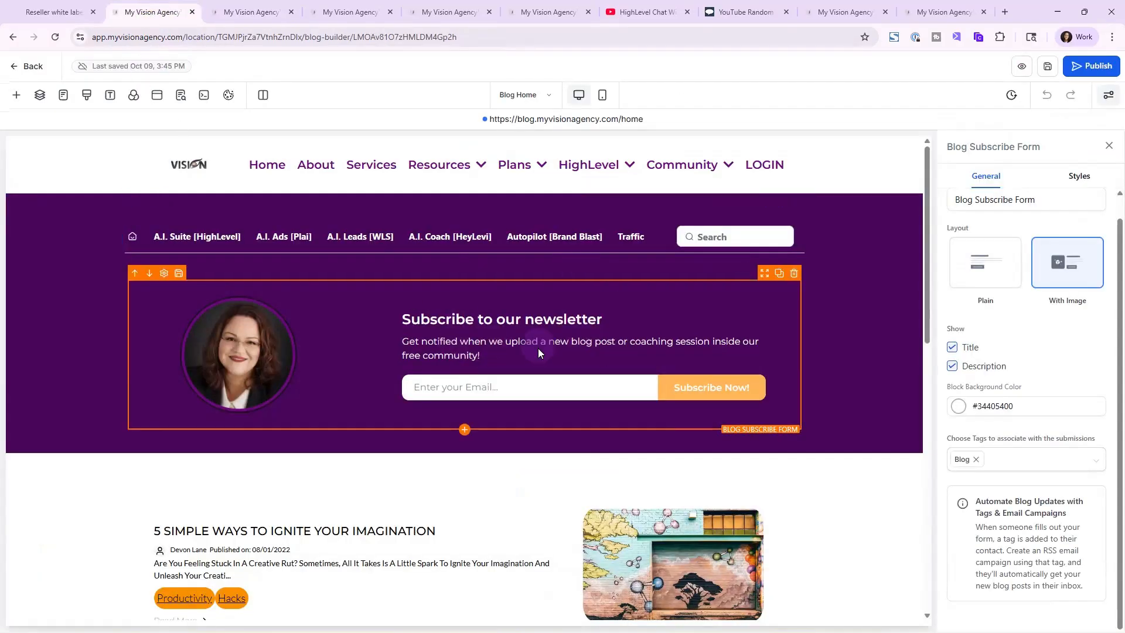
click(249, 11)
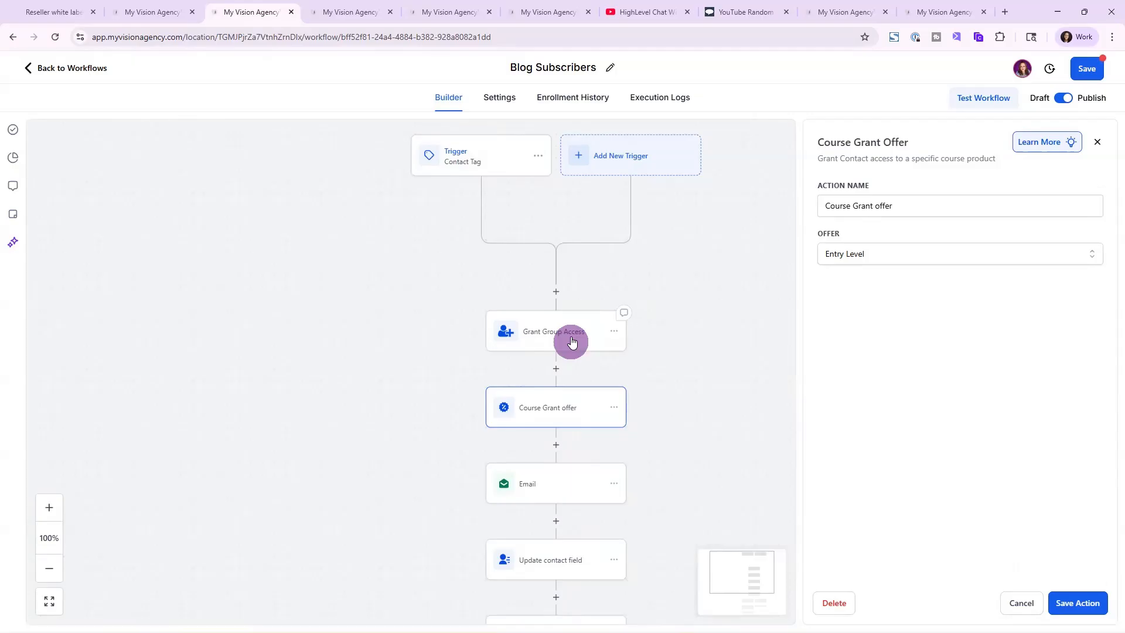
Review the workflow email's message, including its membership login link and postscript, and close the email action without saving.
click(552, 495)
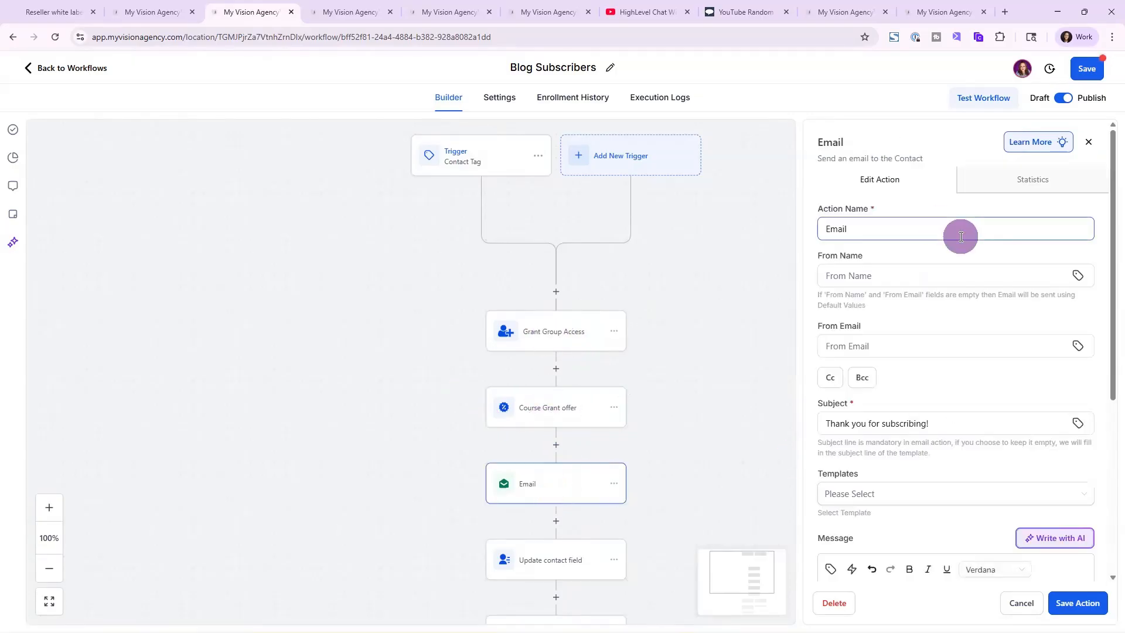
scroll(958, 252, down, 3)
scroll(967, 305, down, 2)
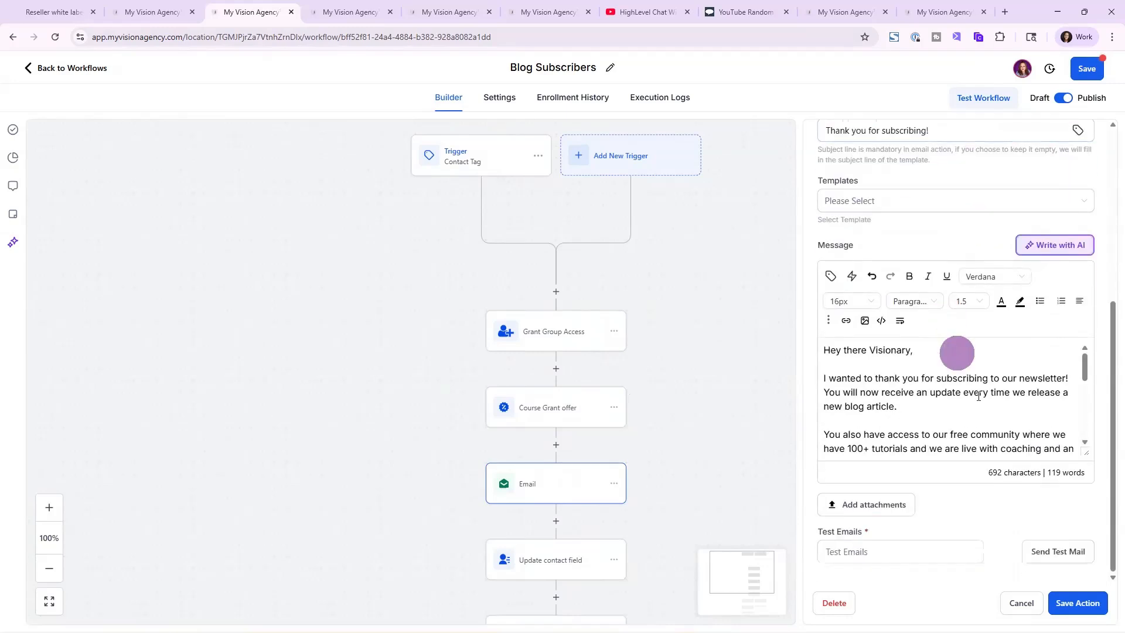
scroll(978, 398, down, 2)
drag(976, 388, 816, 390)
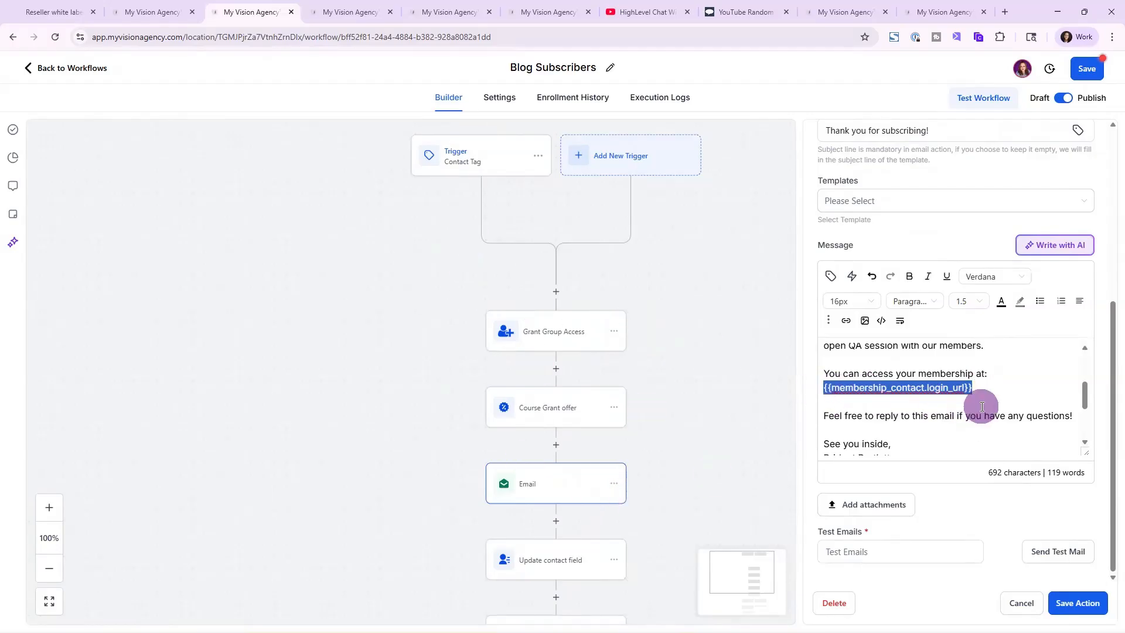
scroll(982, 406, down, 3)
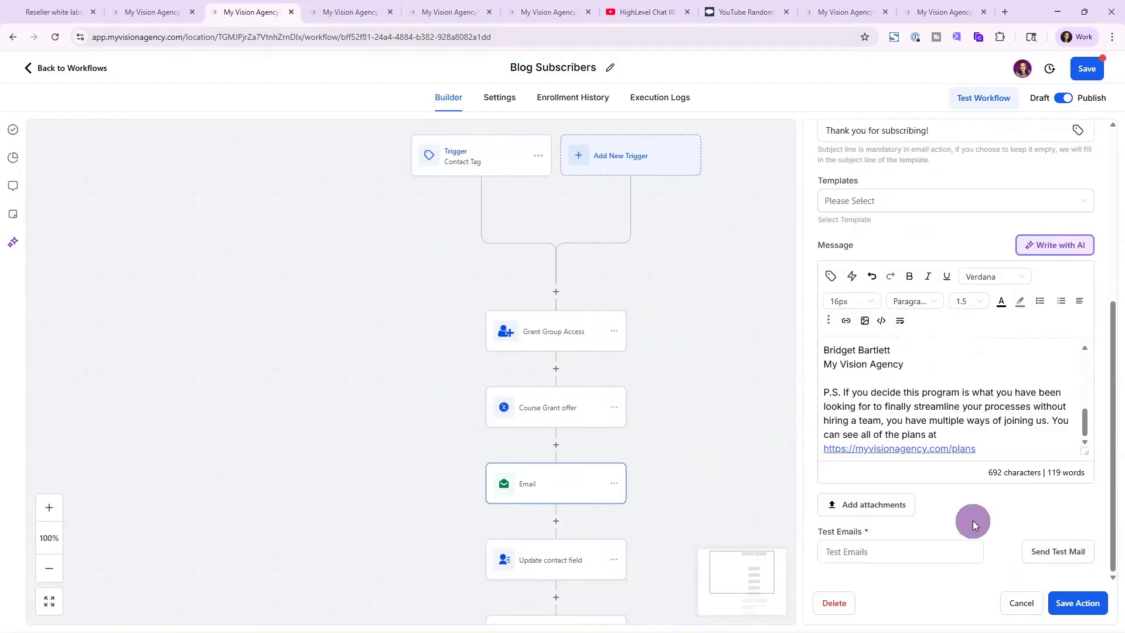
click(1020, 603)
Review the Newsletter Status and Plan Chosen fields in the Update Contact Field action and save the action.
scroll(696, 422, down, 2)
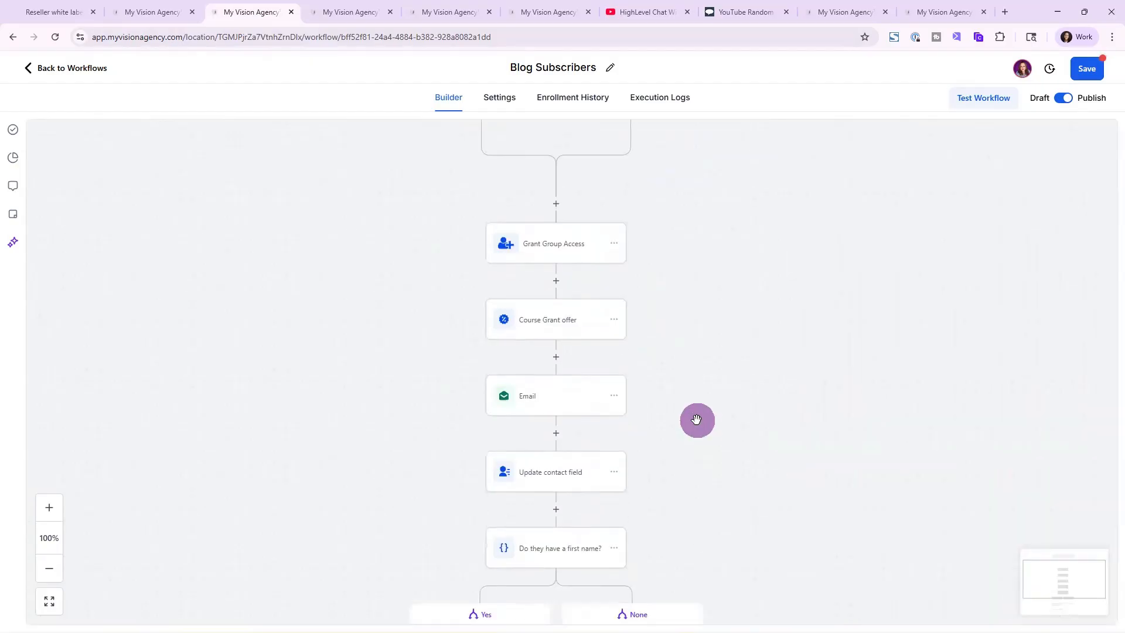
click(550, 480)
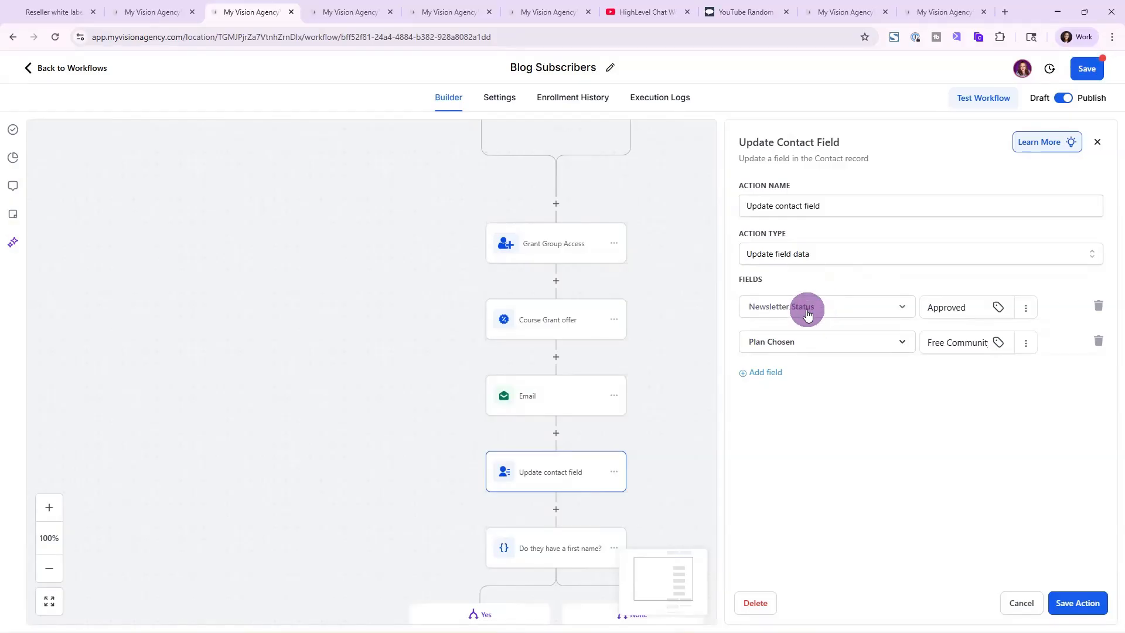
click(944, 305)
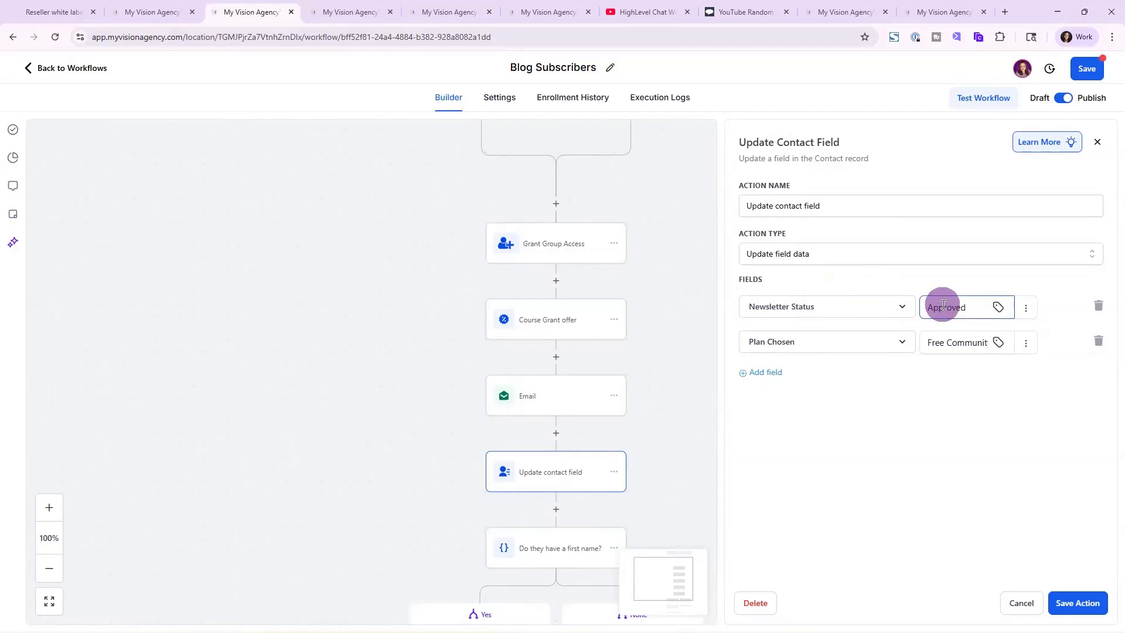
click(925, 284)
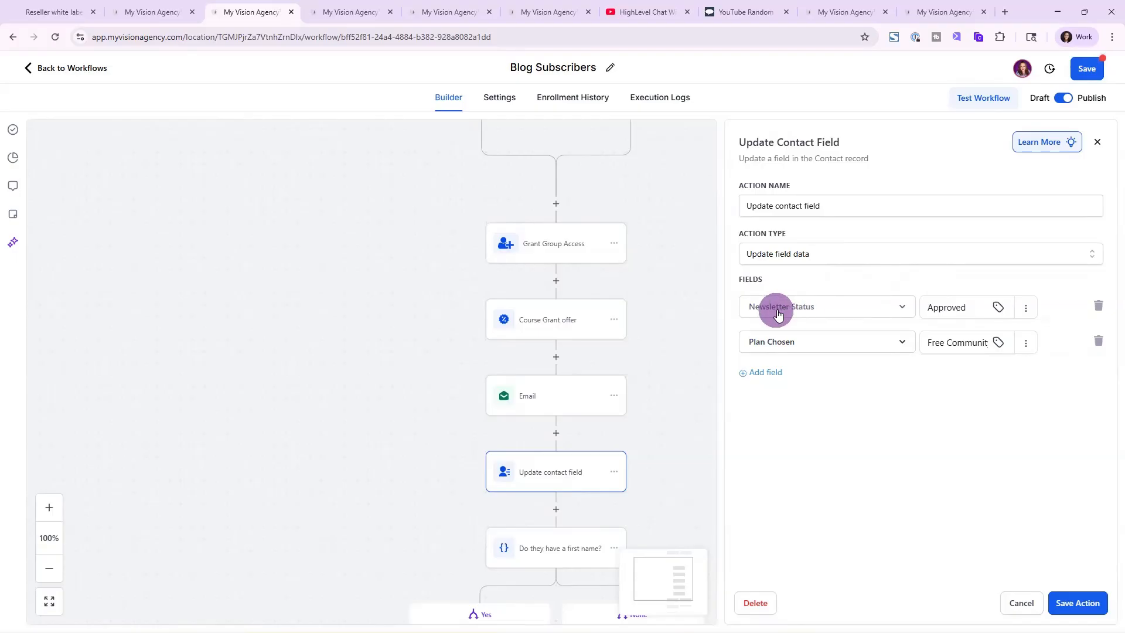
click(970, 312)
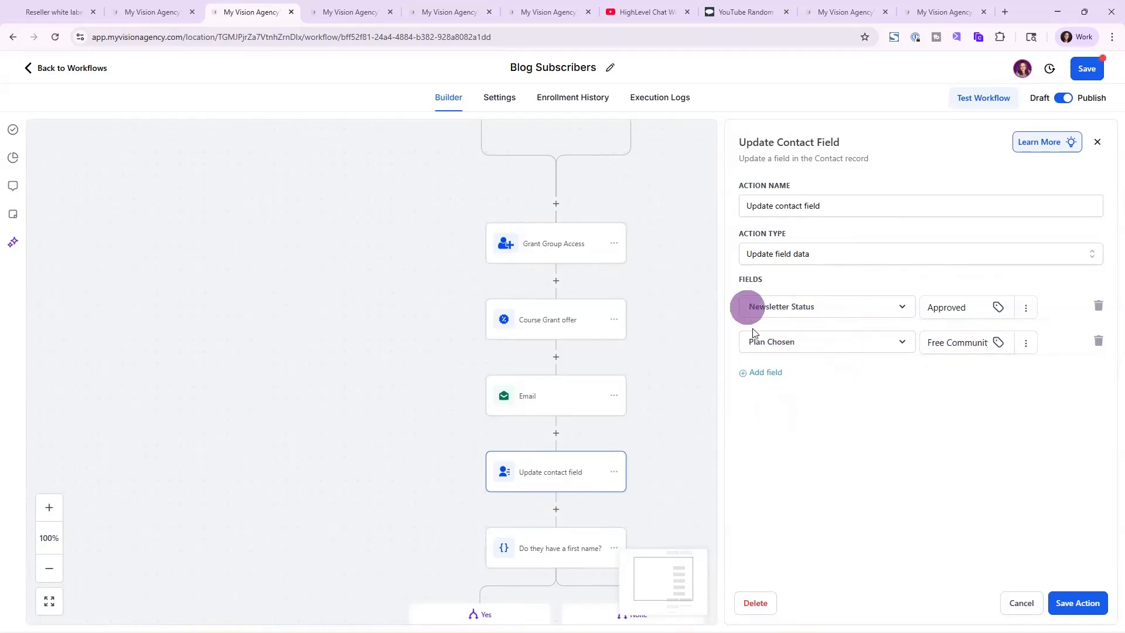
click(1077, 607)
Check the first-name condition and the email's greeting against the blog subscribe form, and save the email action.
scroll(744, 404, down, 2)
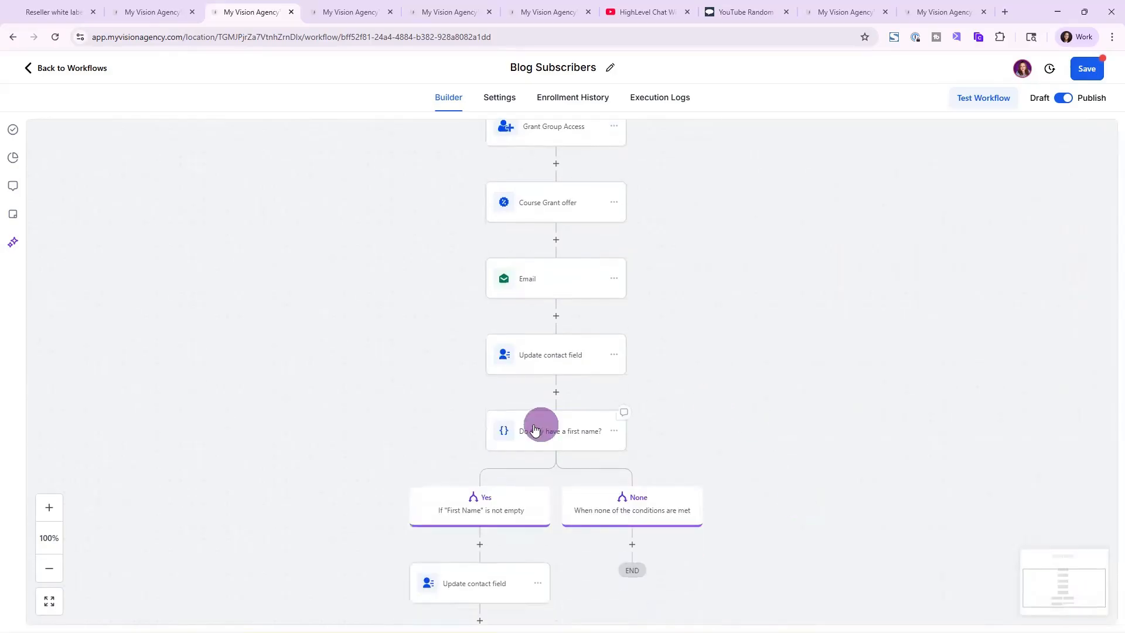
click(535, 429)
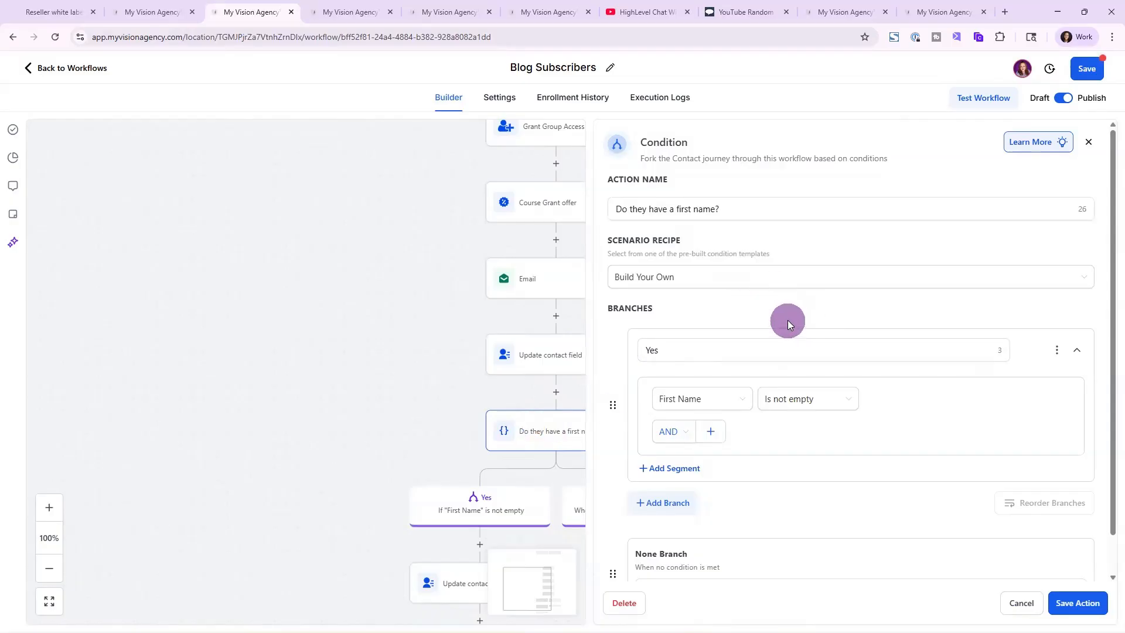
click(525, 285)
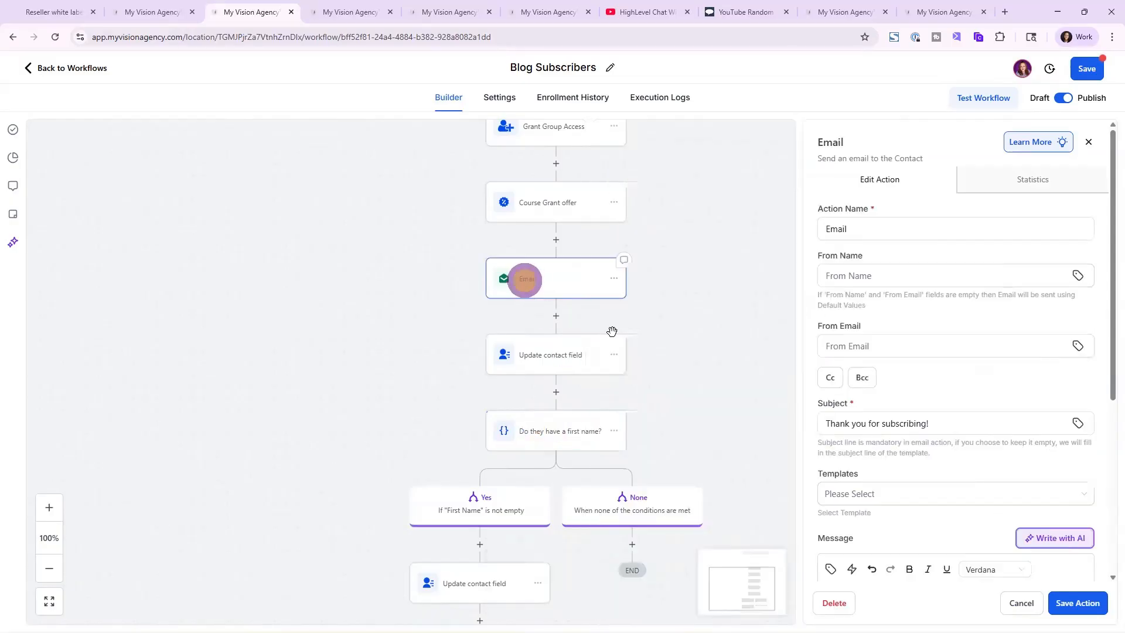
scroll(891, 405, down, 4)
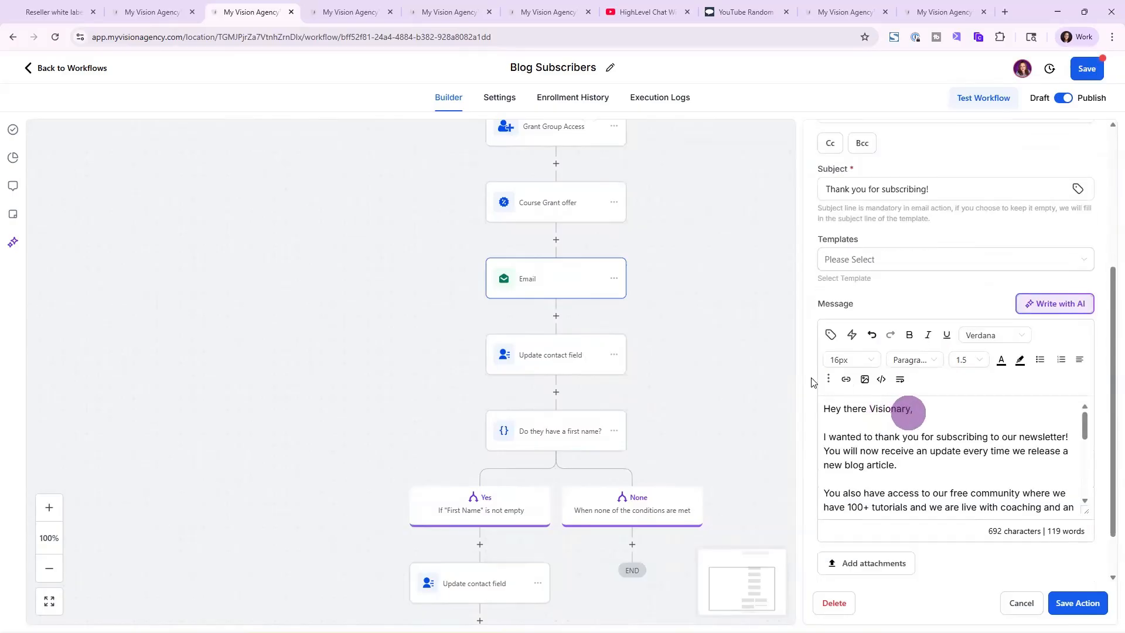
click(155, 12)
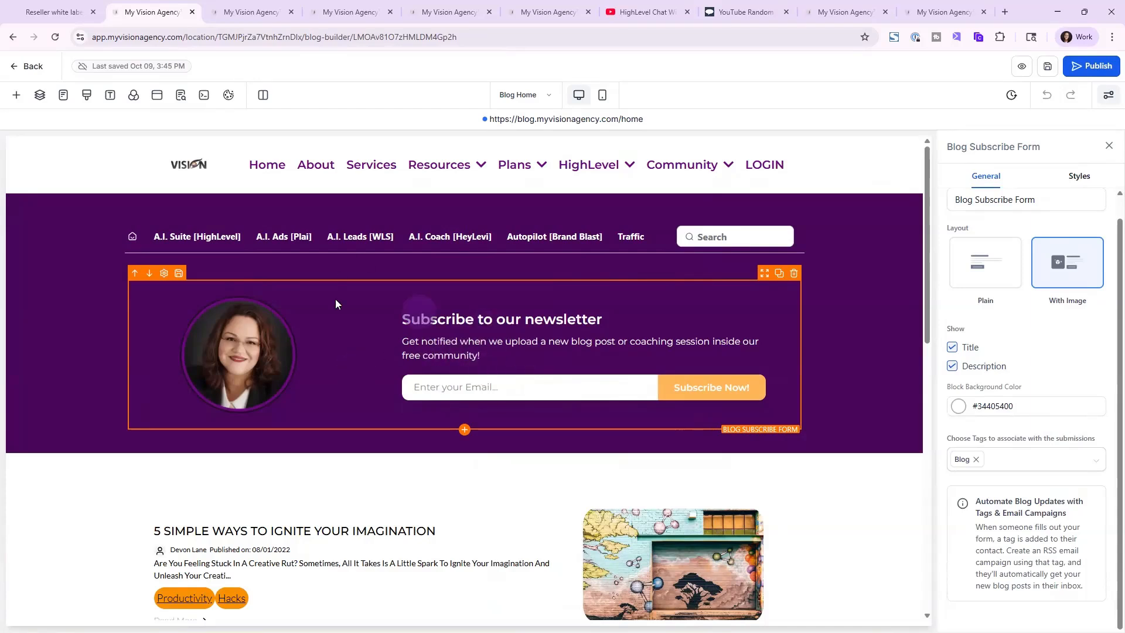
click(245, 7)
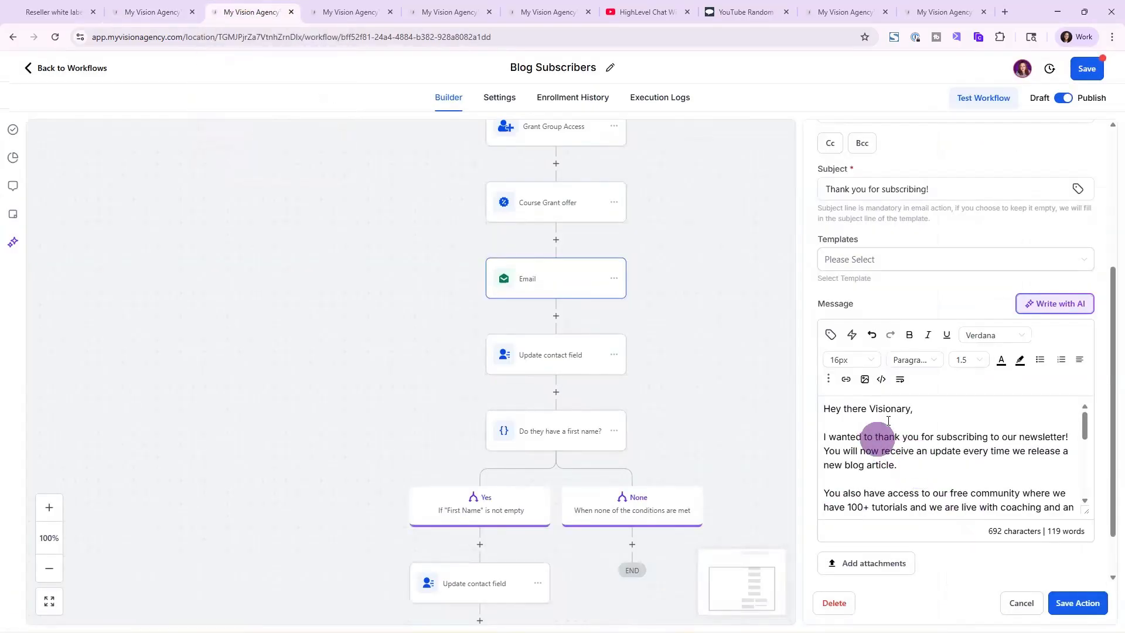
drag(913, 409, 862, 408)
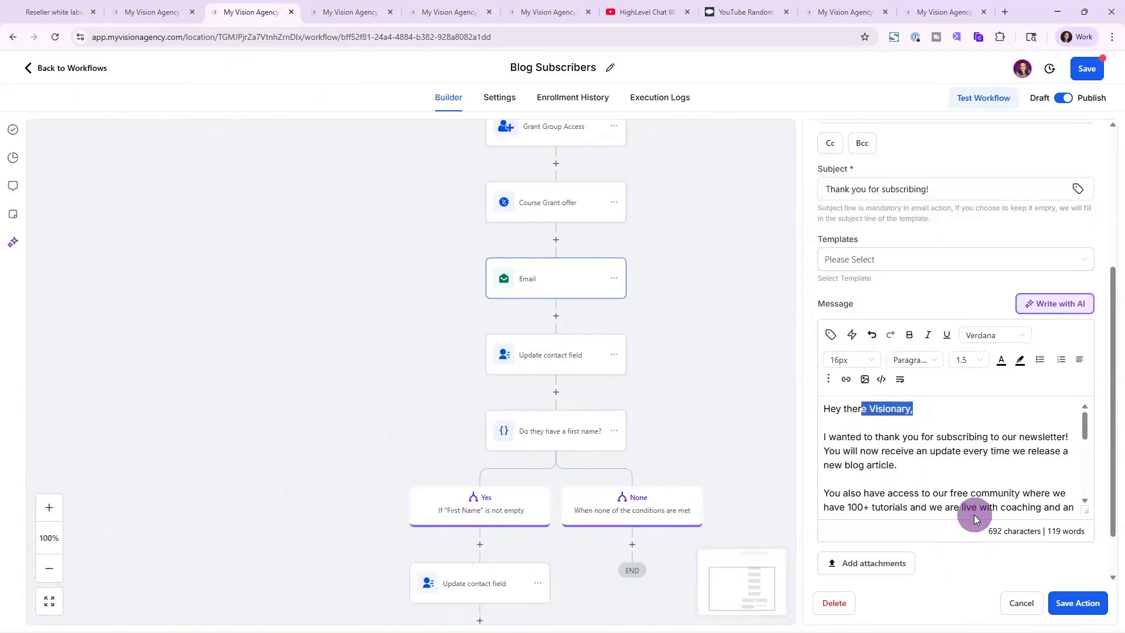
click(1061, 603)
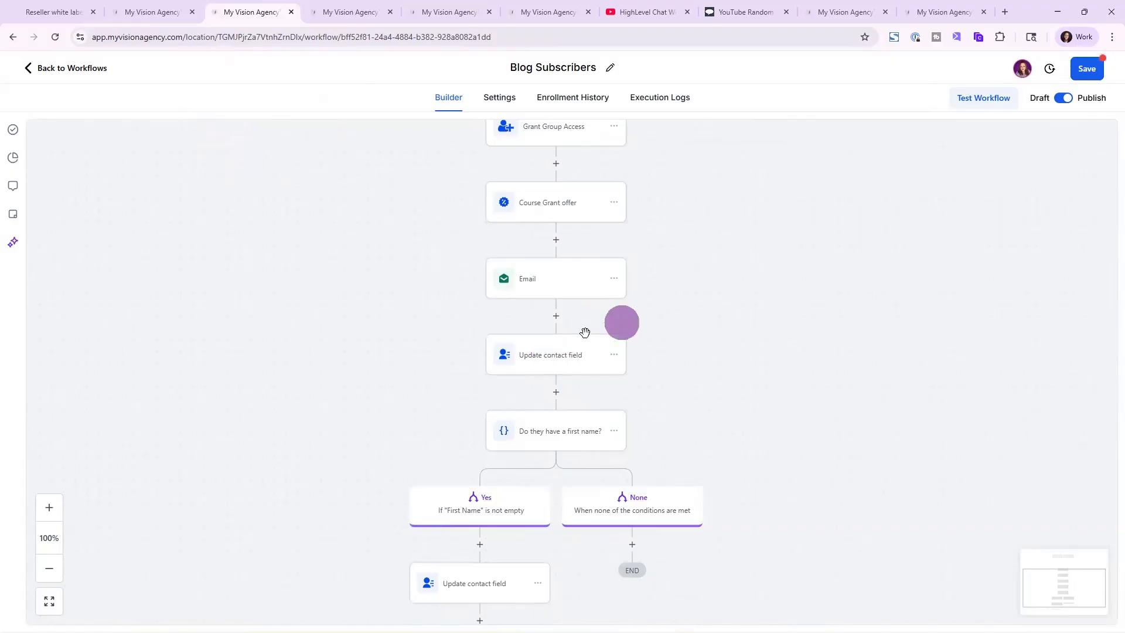
Examine the name of the first-name condition and the setup of its Yes and None branches.
click(543, 434)
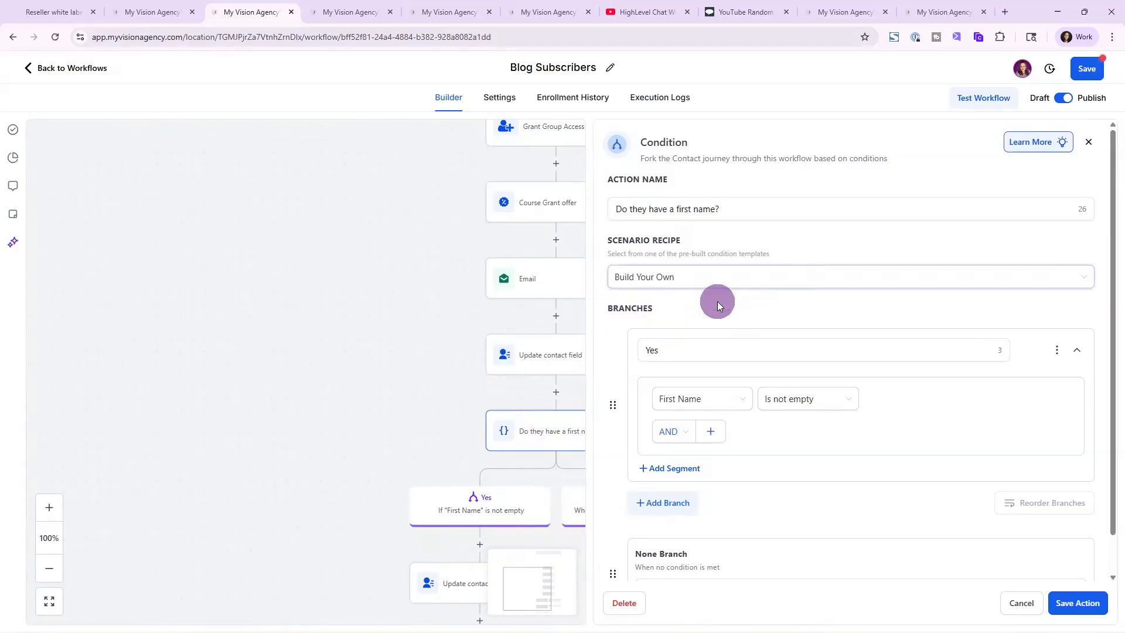
drag(730, 210, 581, 224)
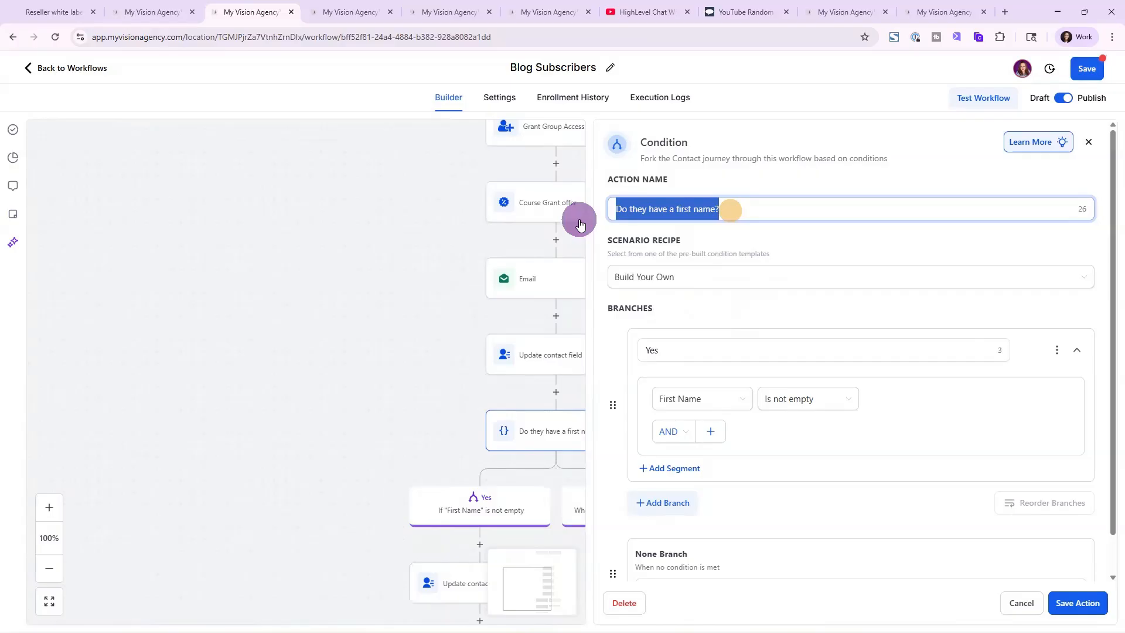
scroll(768, 369, down, 2)
drag(665, 313, 638, 369)
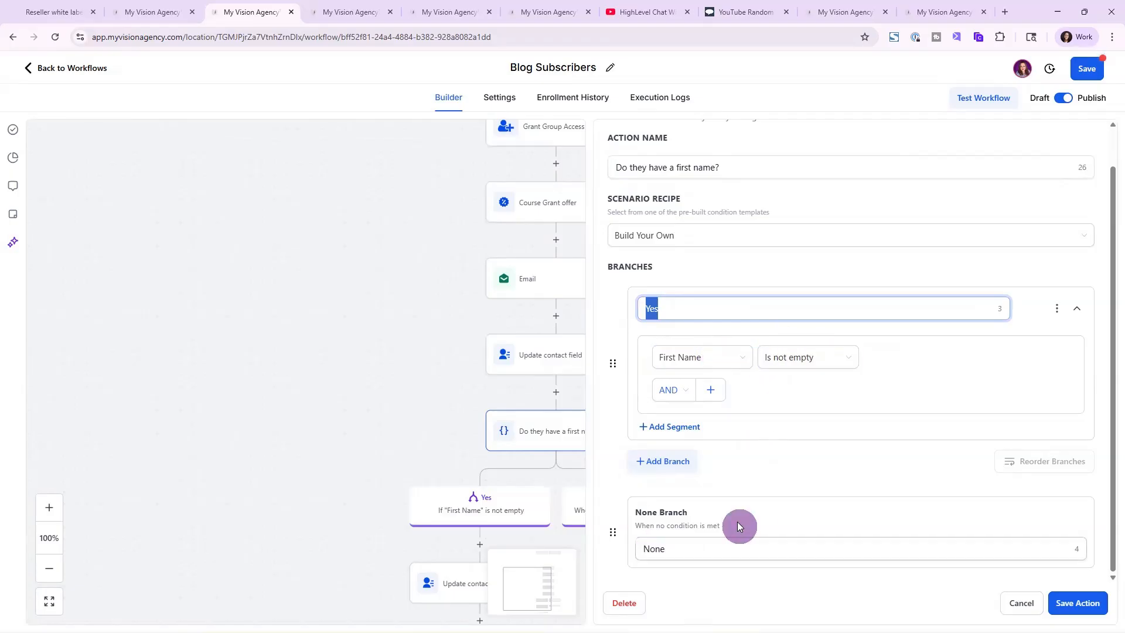
Save the first-name condition action and recheck its Yes and None branches without changing them.
click(674, 551)
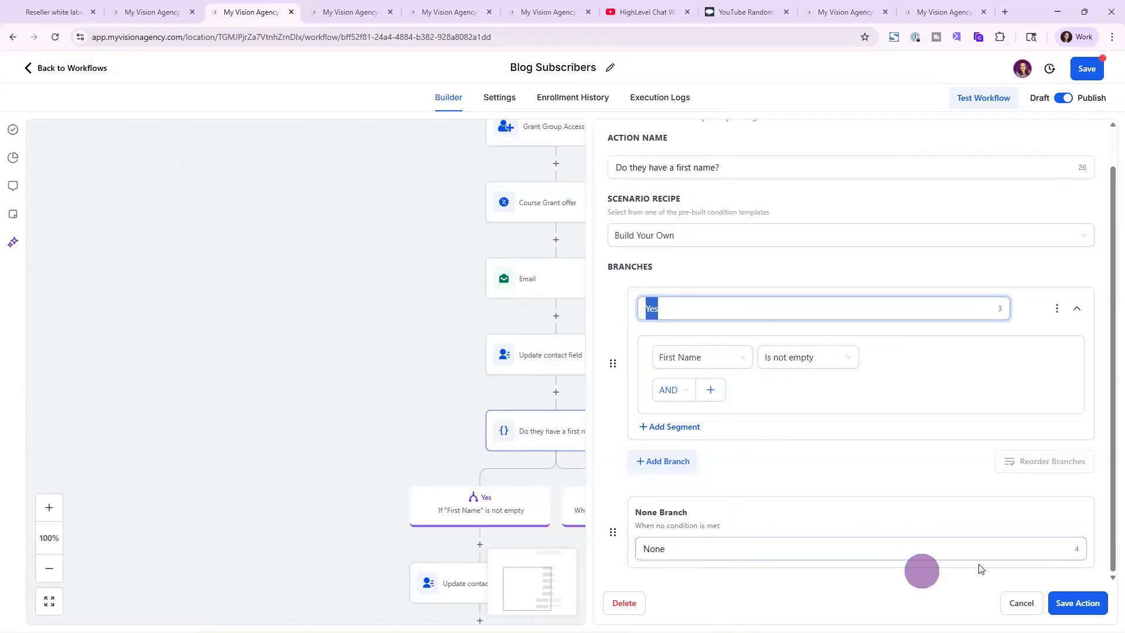
click(1077, 603)
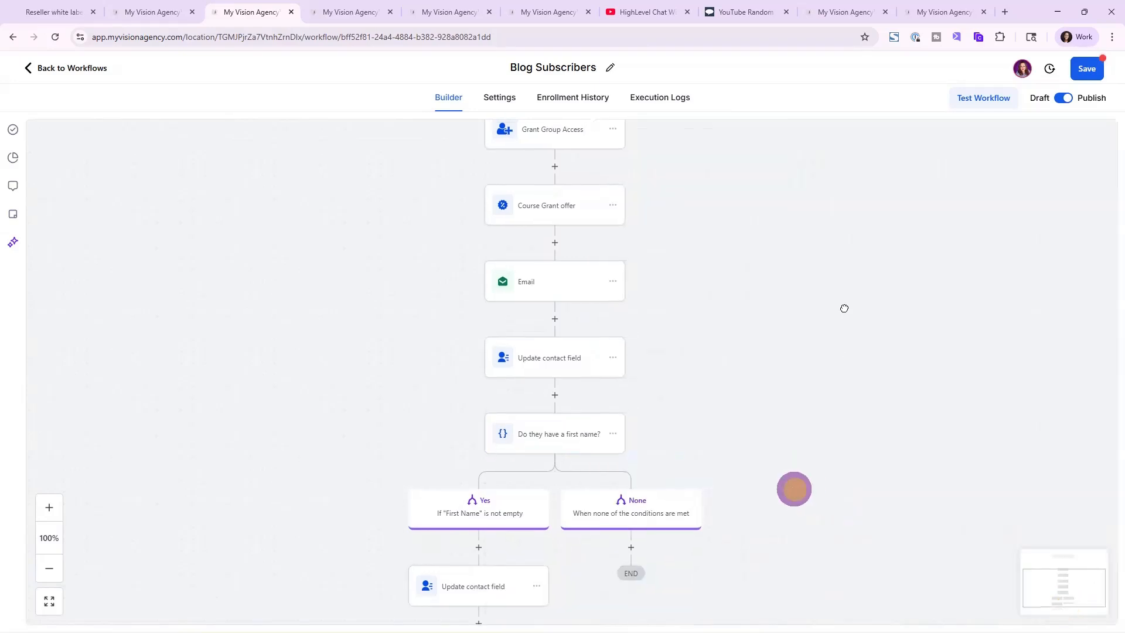
drag(793, 475, 787, 234)
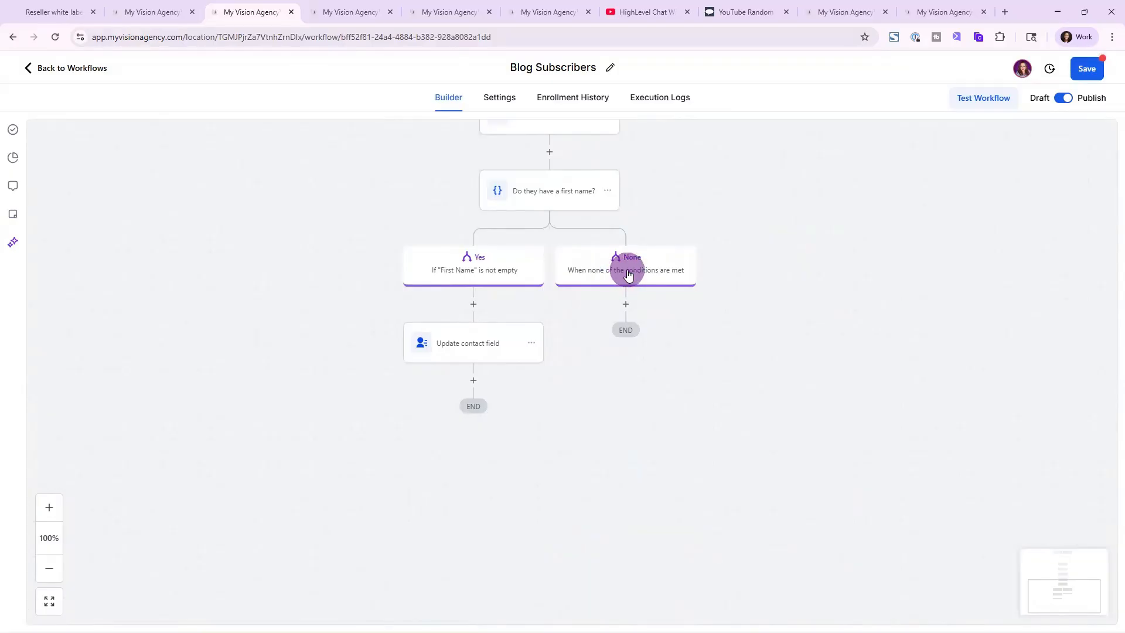
click(538, 192)
click(1032, 603)
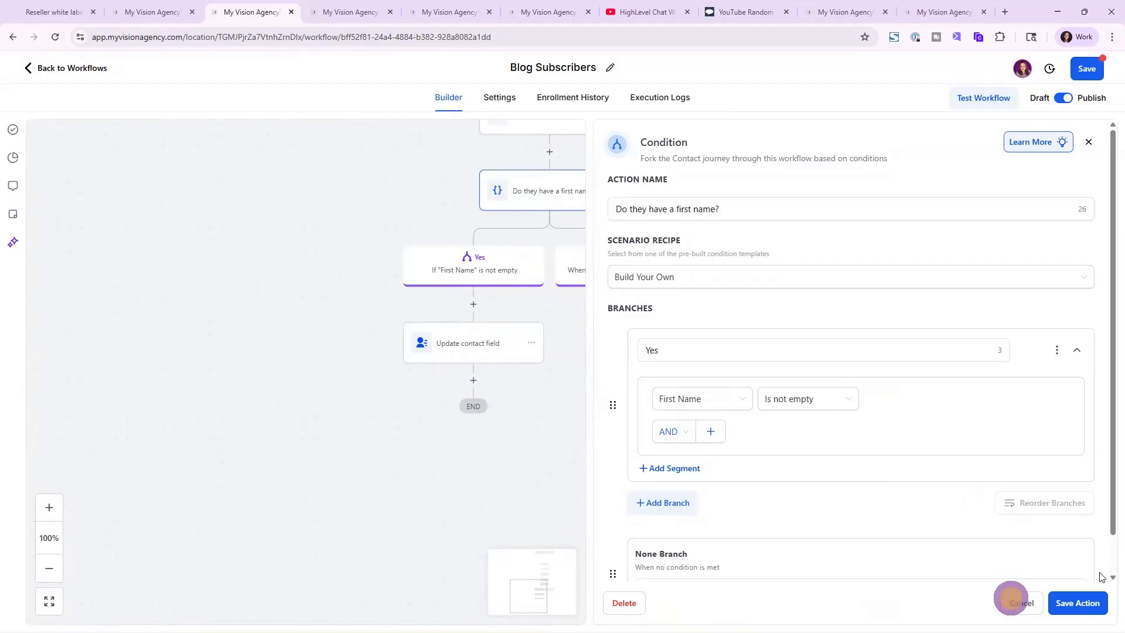
click(1012, 600)
Review the First Name value Visionary in the Yes branch's Update Contact Field action, and save the action and the workflow.
click(460, 345)
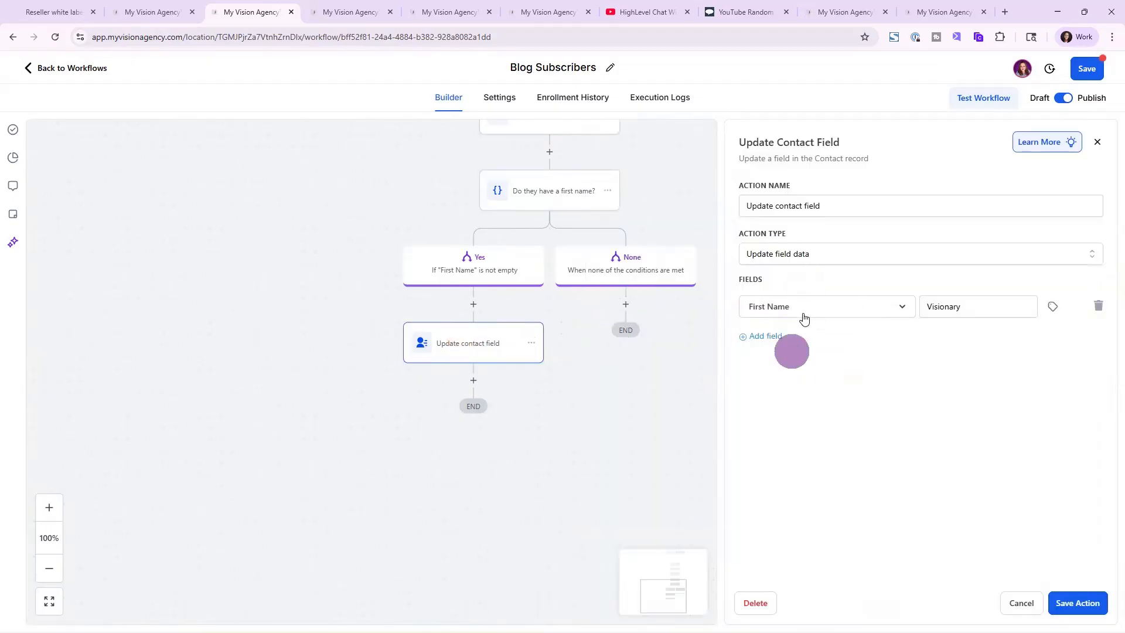
drag(985, 305, 920, 319)
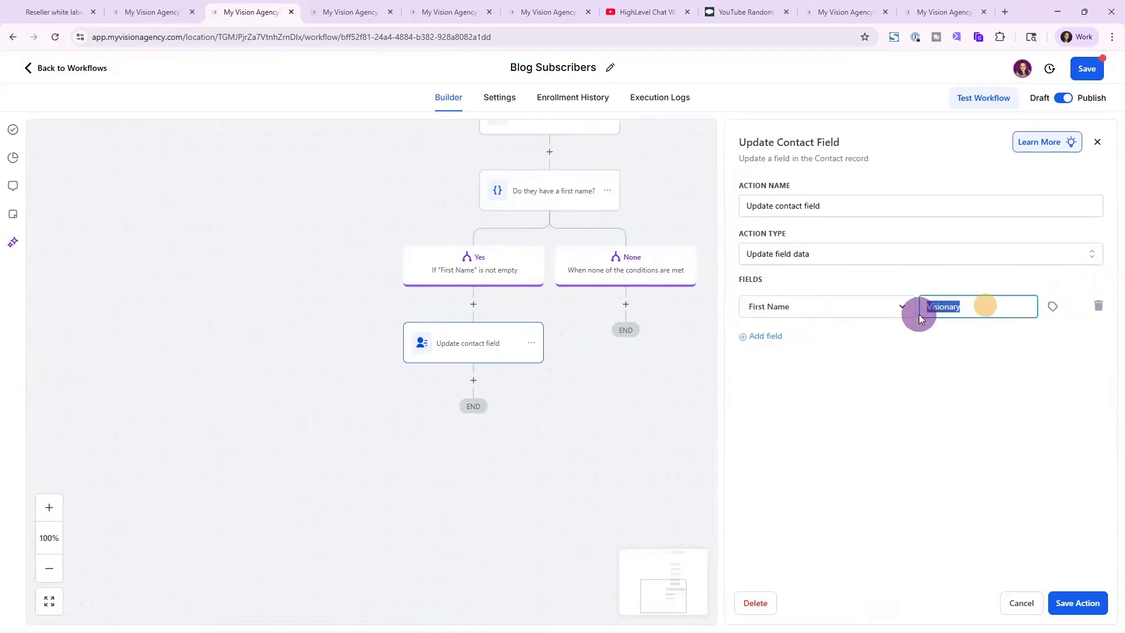
click(1053, 307)
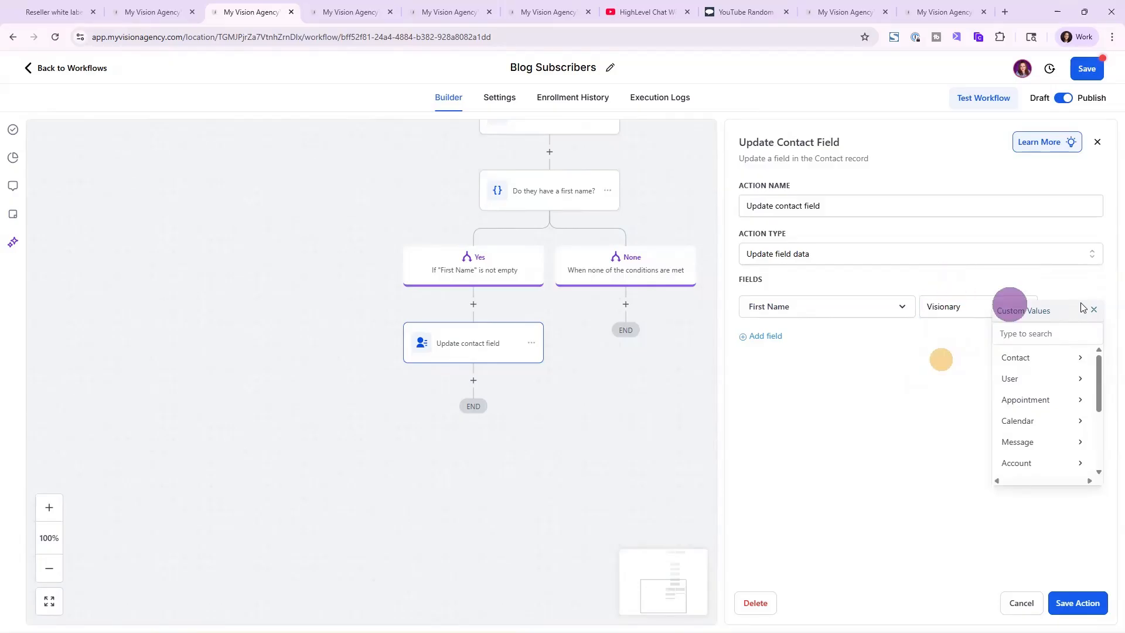
click(1093, 312)
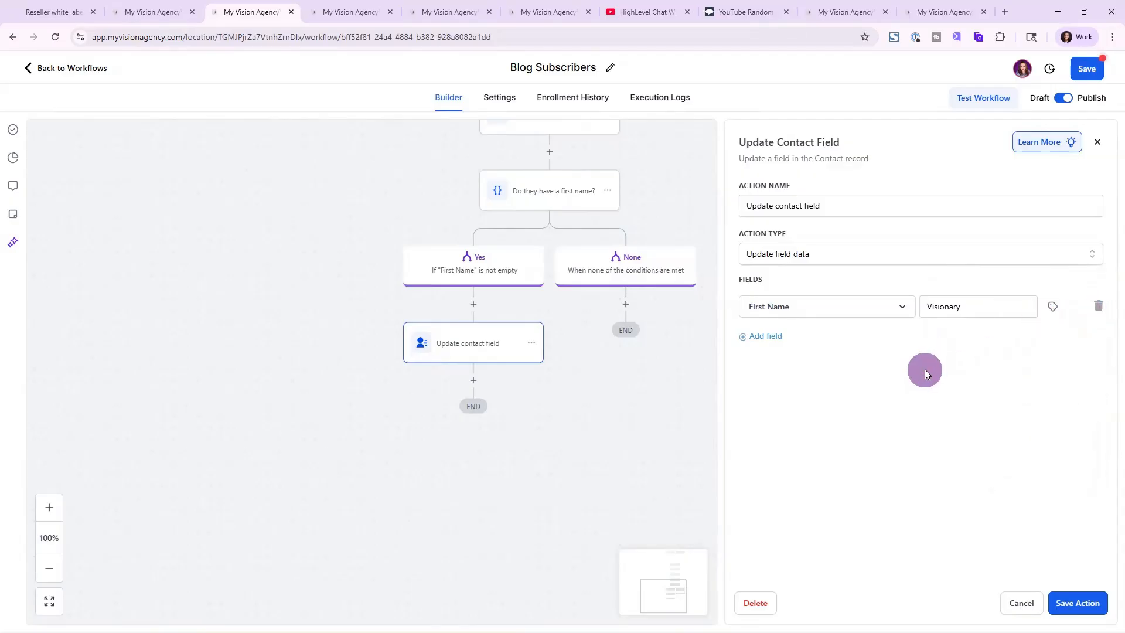
click(1078, 603)
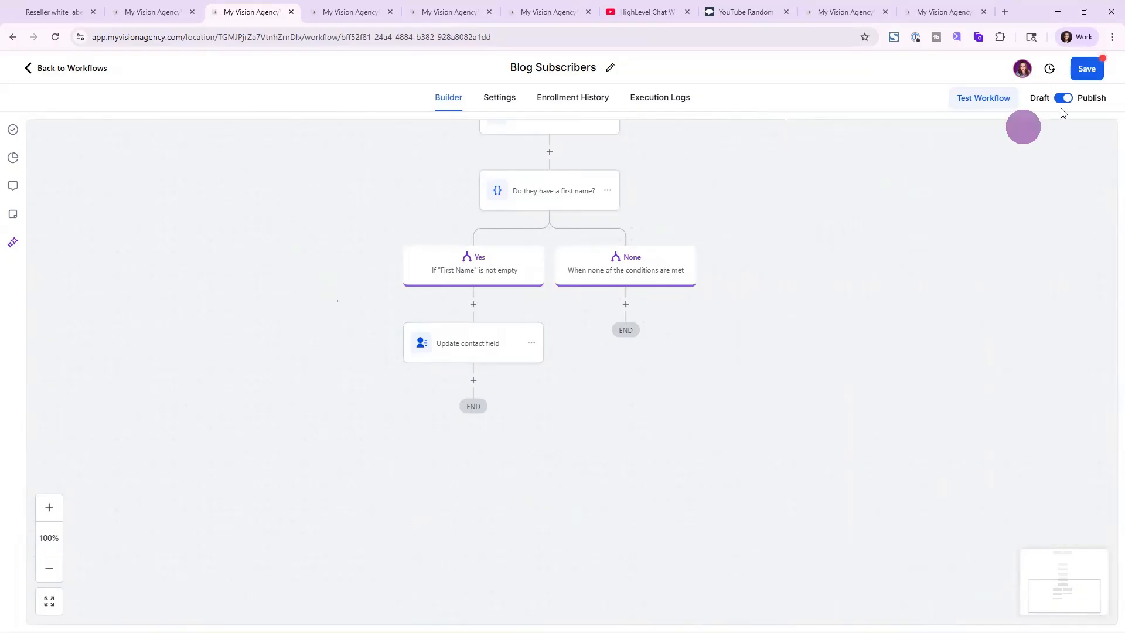
click(1086, 69)
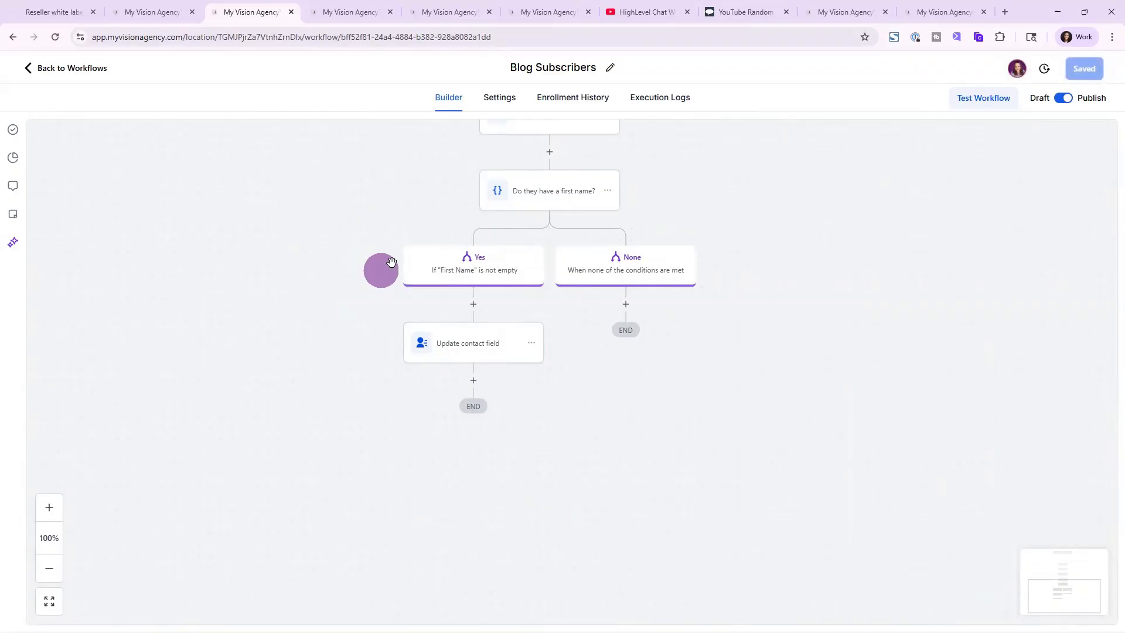
Try an Add To Workflow action after the Yes branch's contact update, look through its workflow choices, and cancel it.
scroll(794, 304, up, 3)
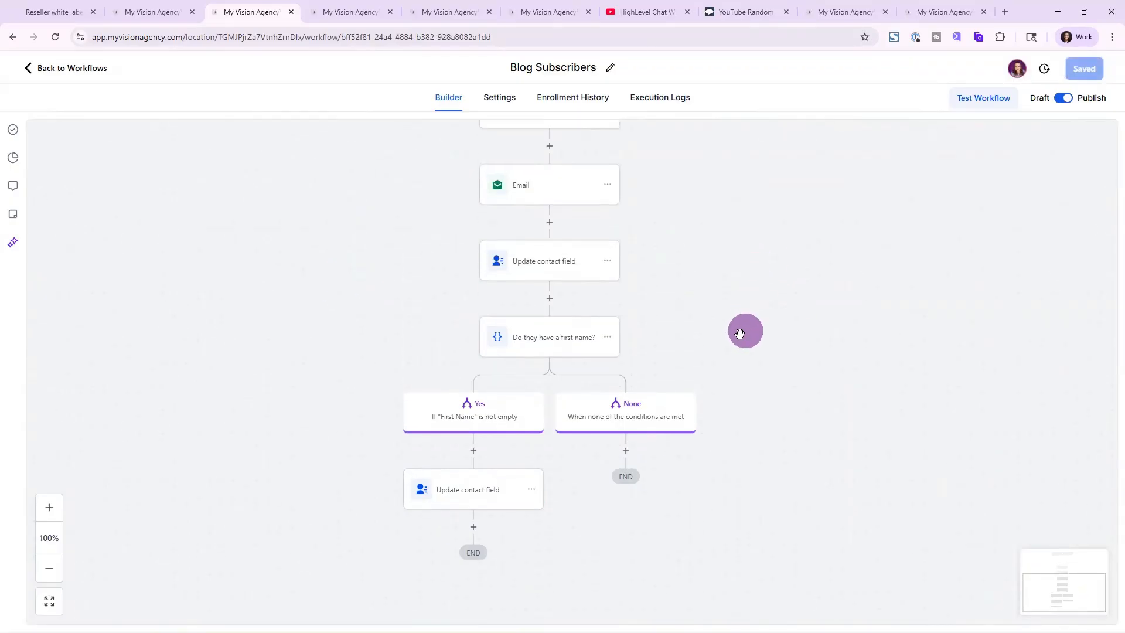
click(475, 526)
text(work)
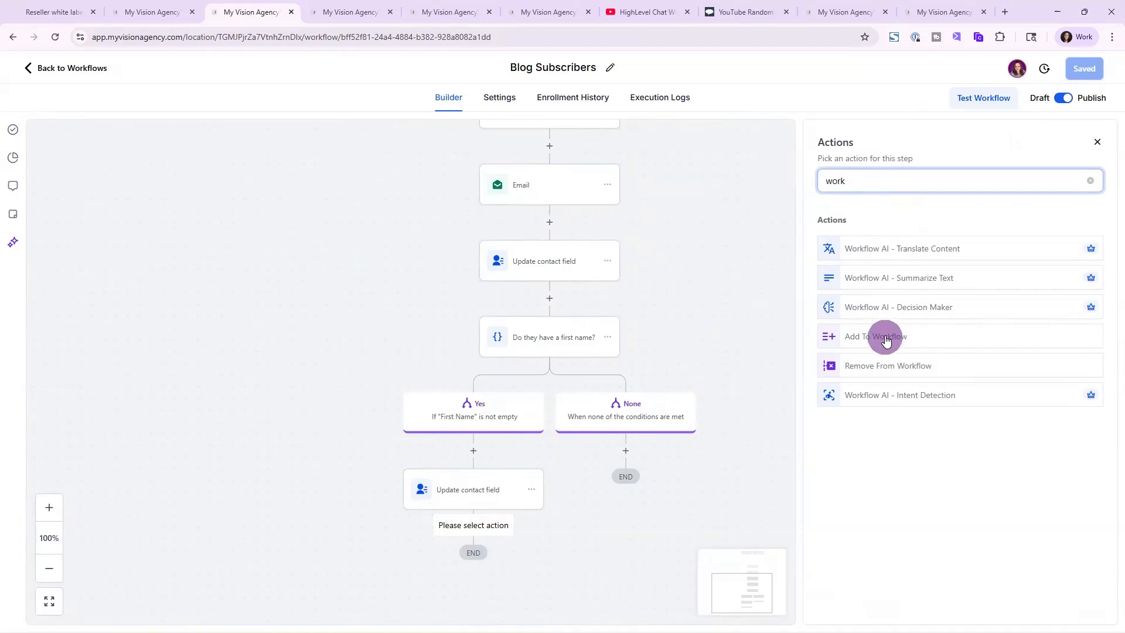
click(885, 335)
click(862, 265)
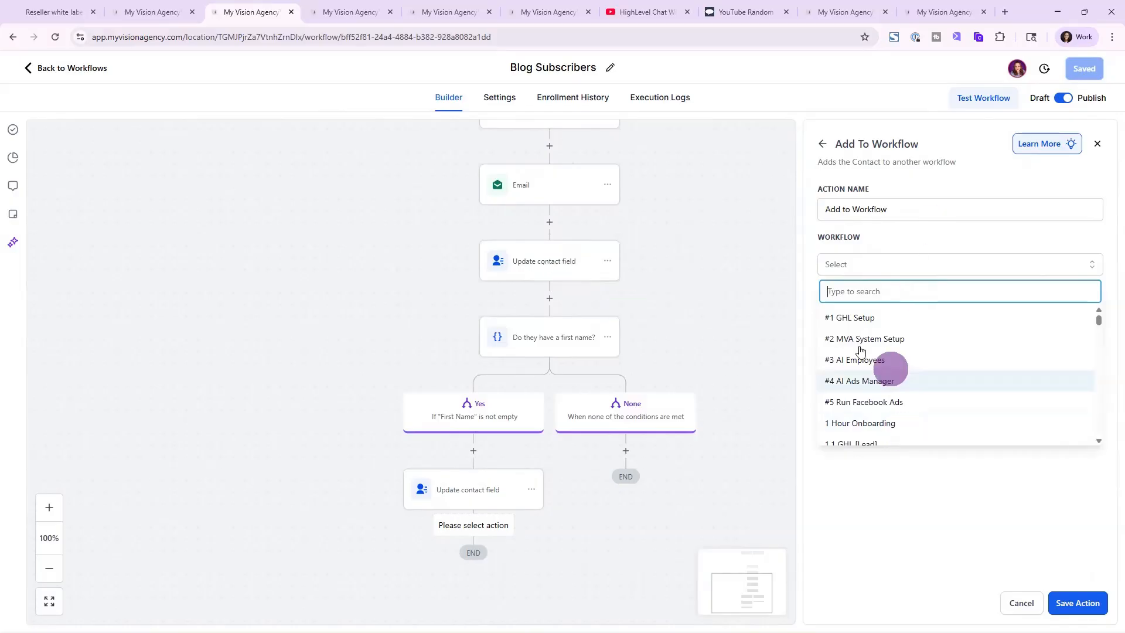
click(1017, 604)
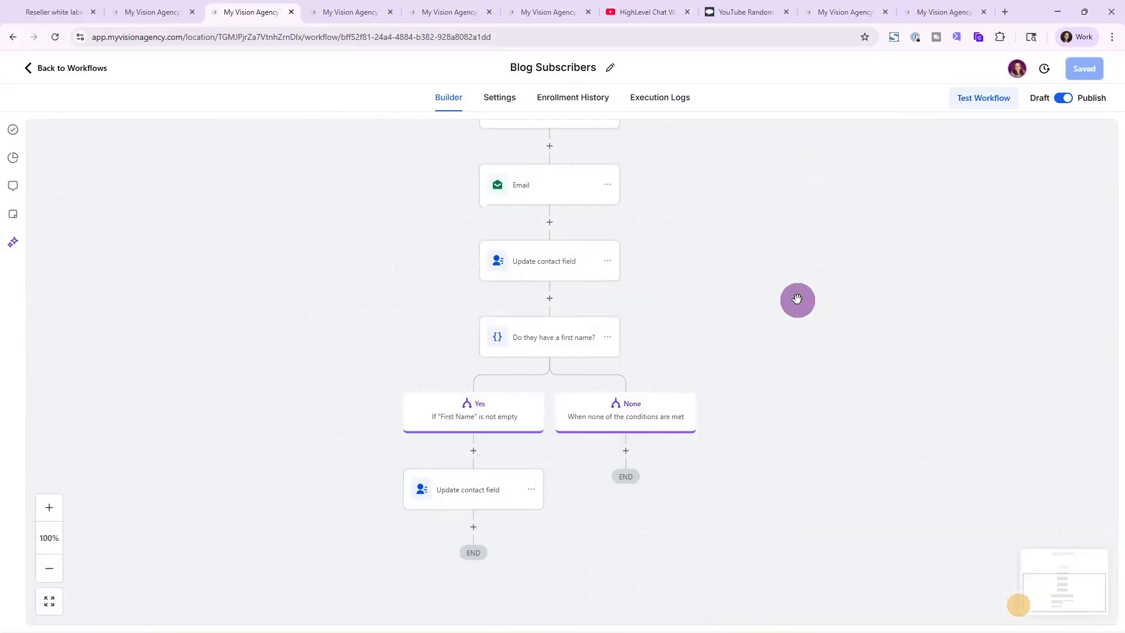
Copy the RSS URL of the Visionary Resellers Blog feed from the blog settings.
click(351, 11)
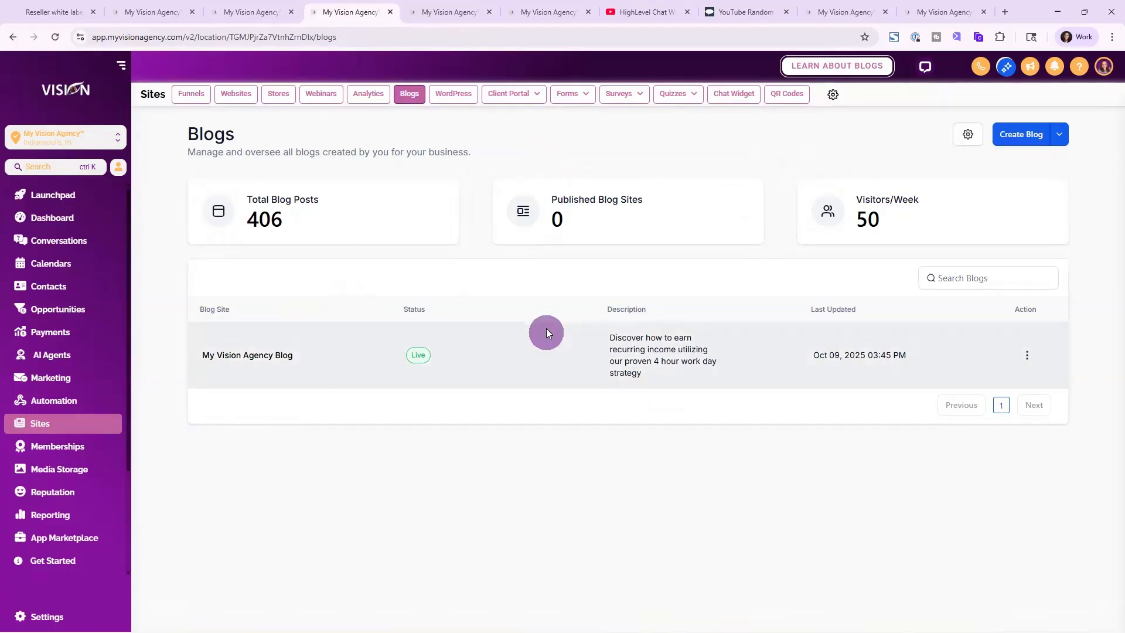
click(970, 135)
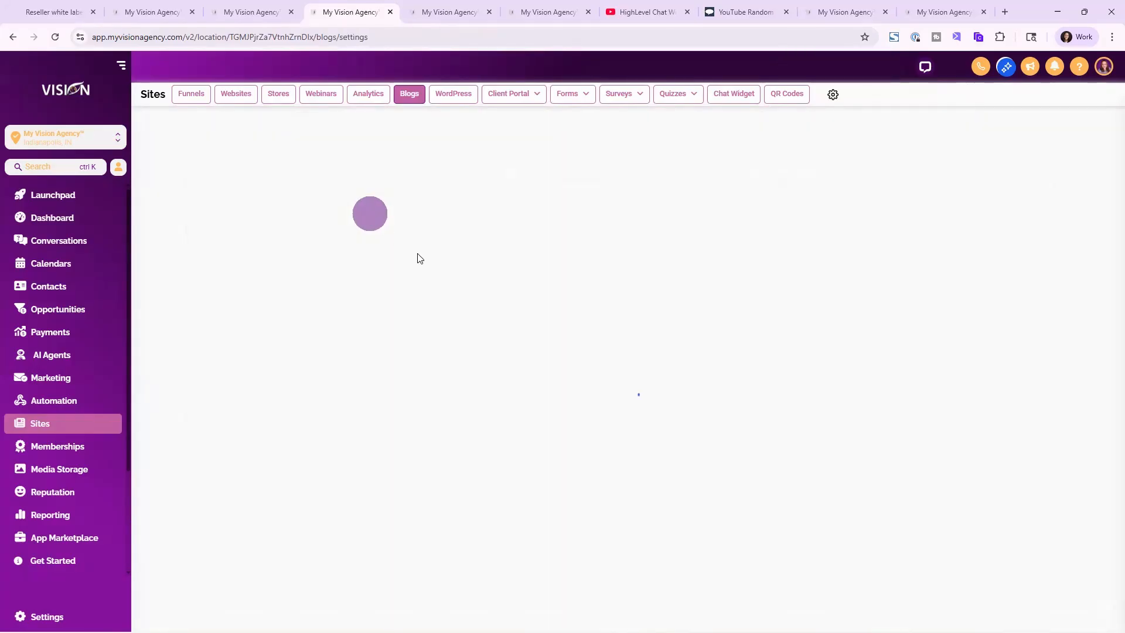
click(266, 193)
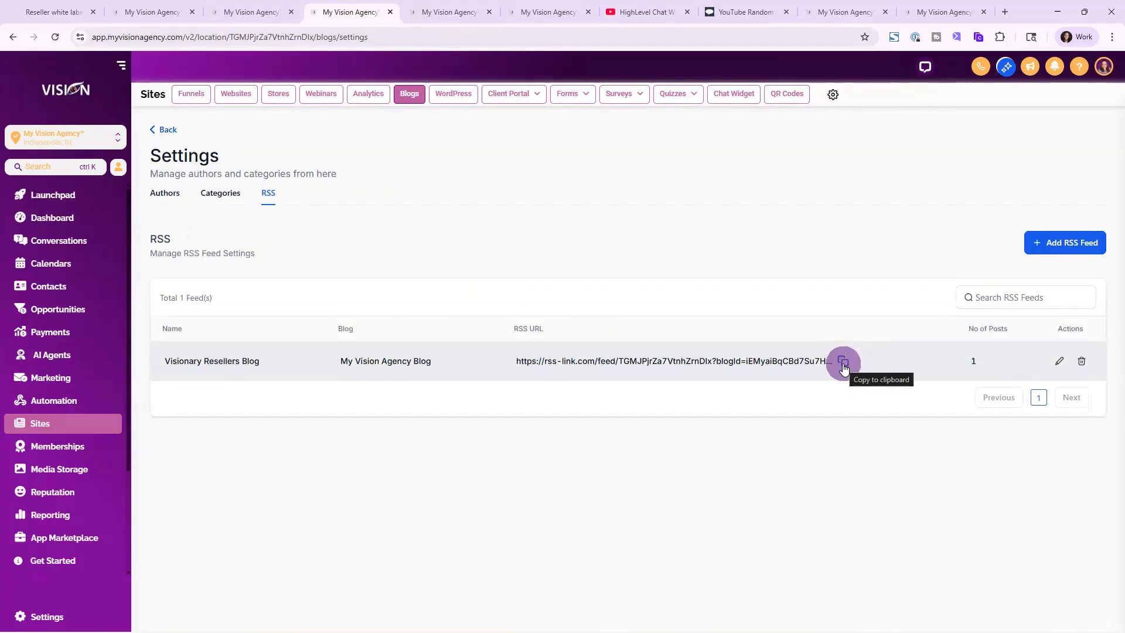
click(844, 363)
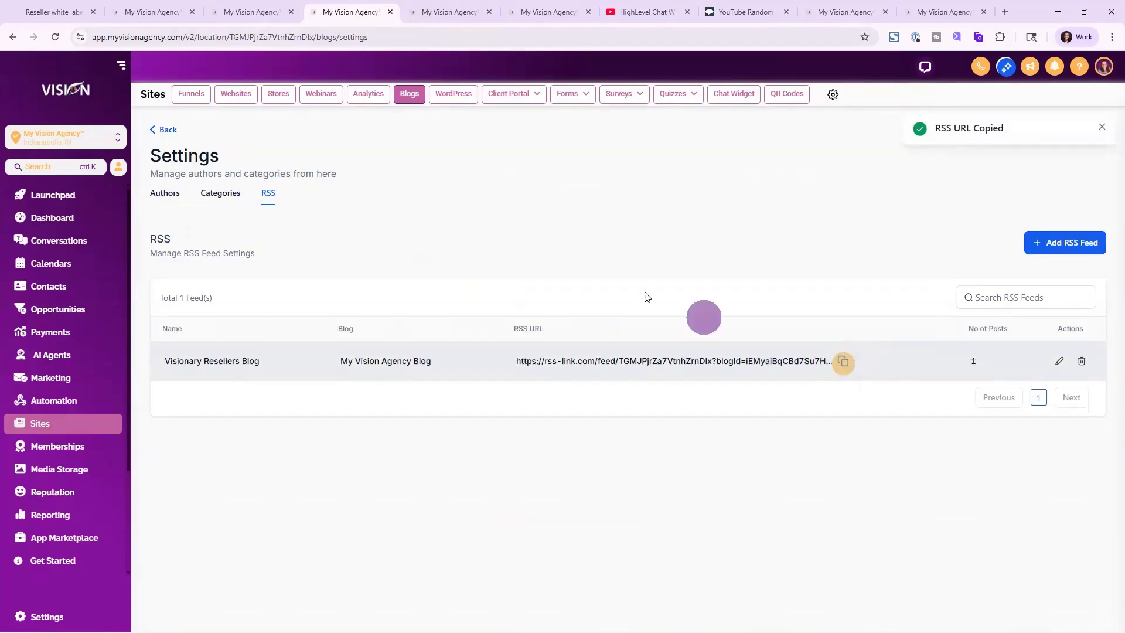
Start a blank email campaign in the Design Editor and go back to the campaigns list.
click(445, 12)
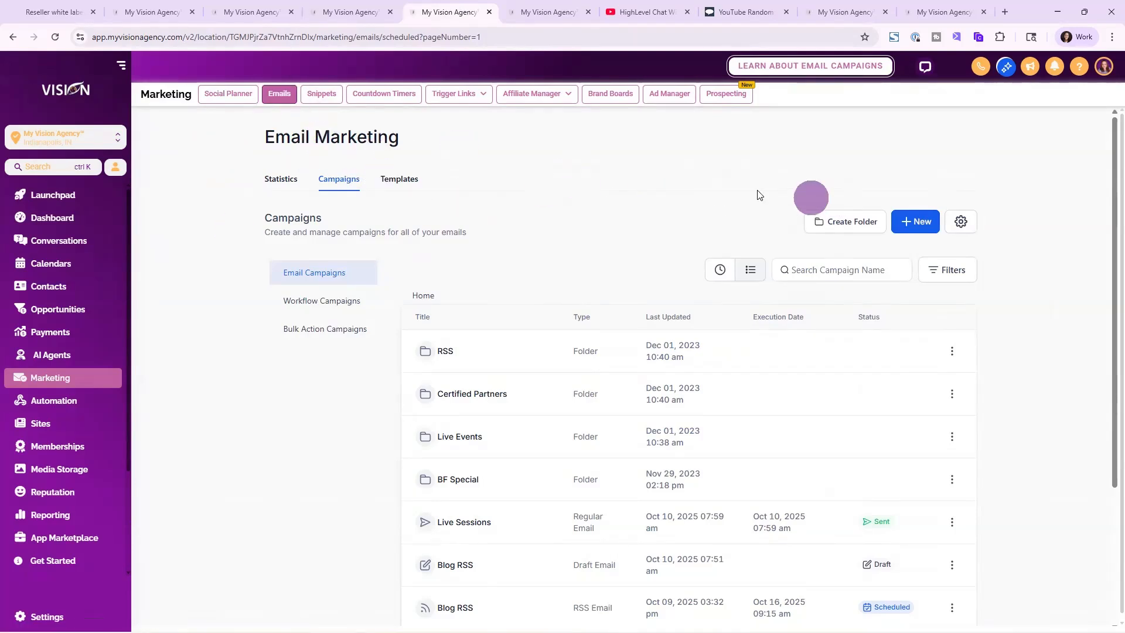
click(913, 224)
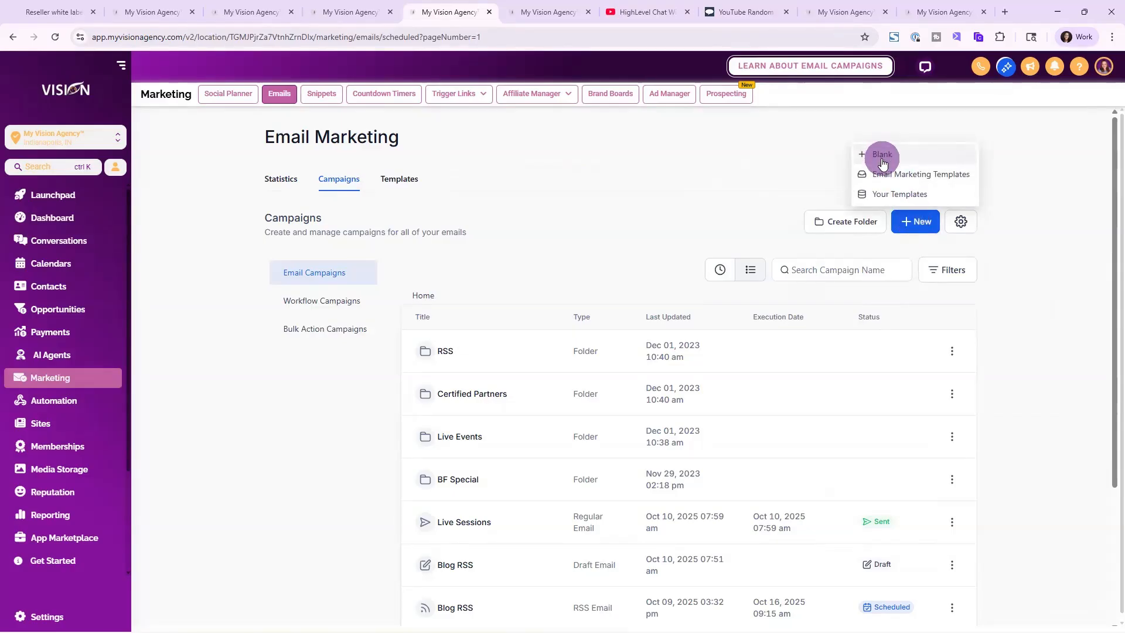
click(883, 159)
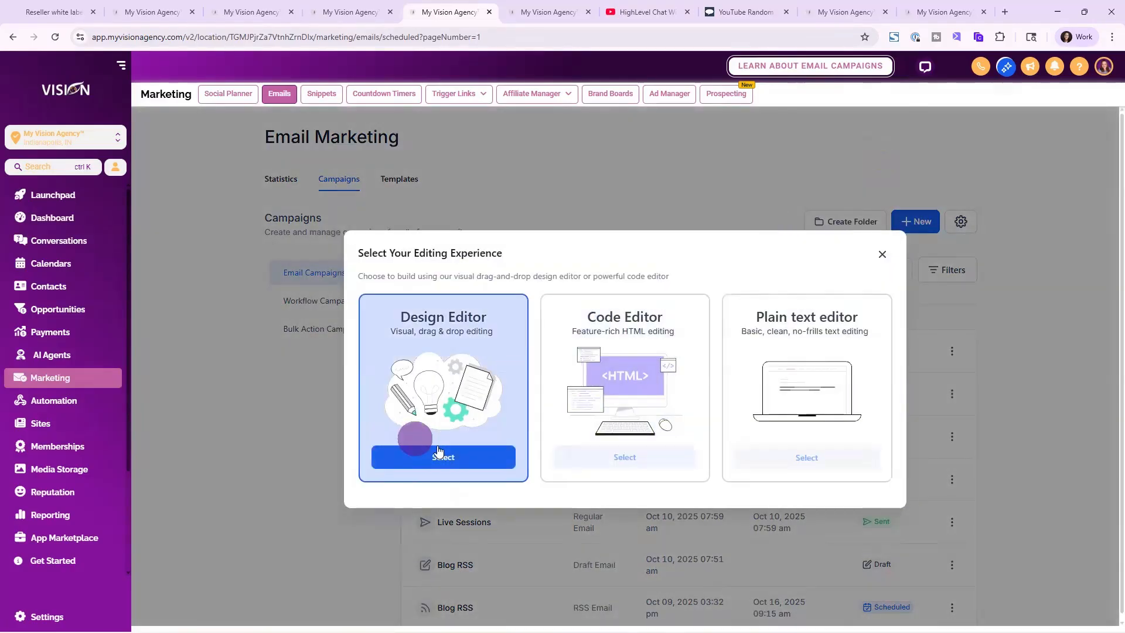
click(440, 456)
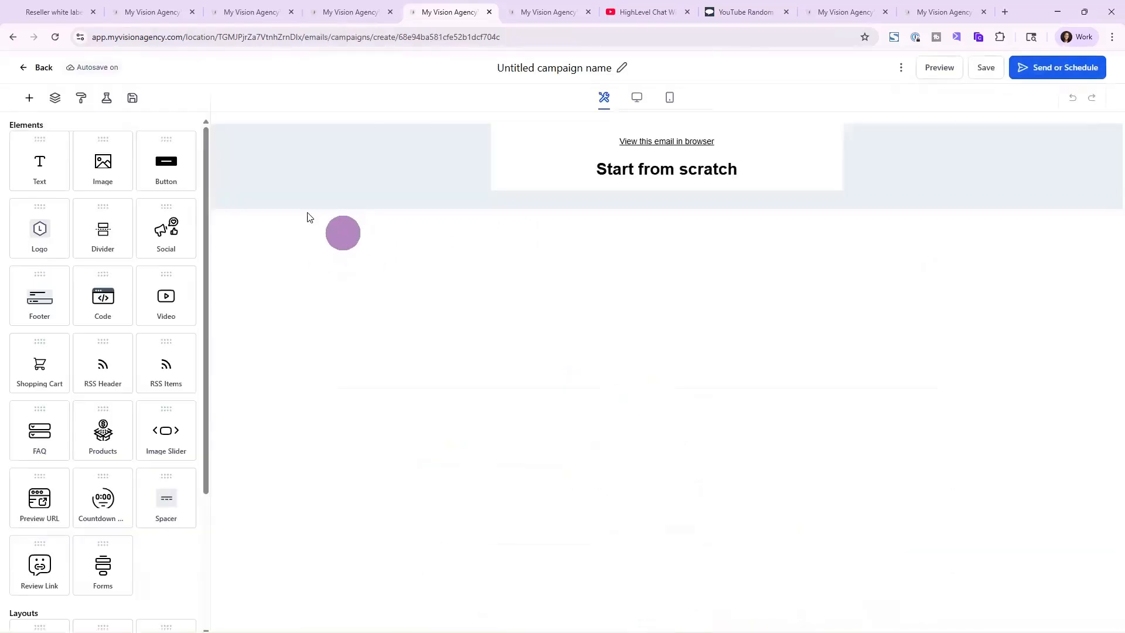
click(36, 70)
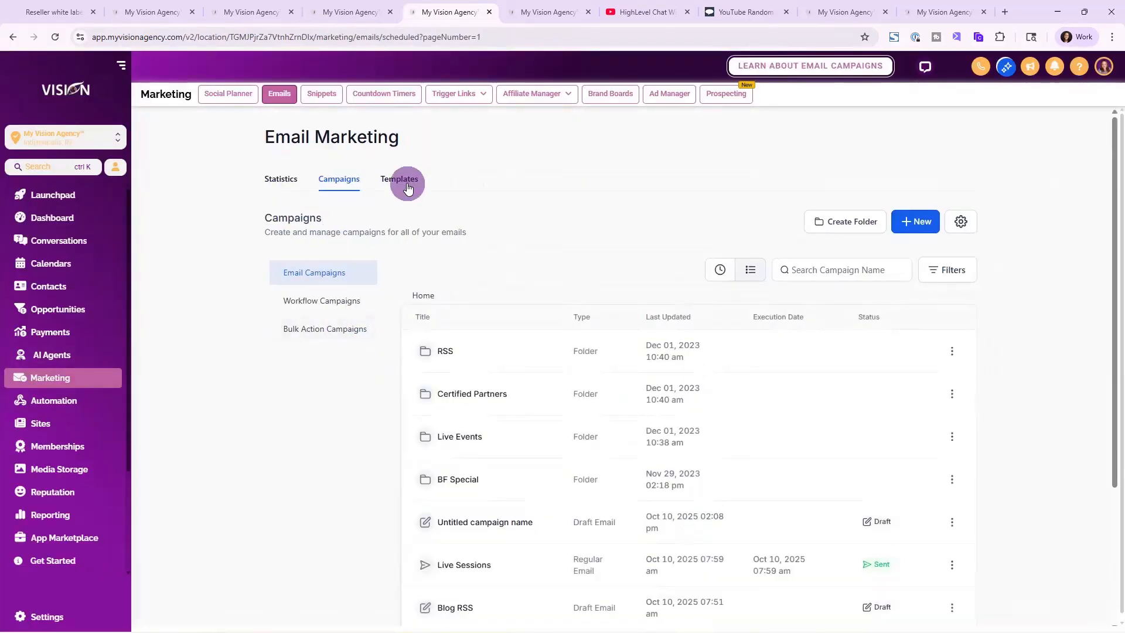
Create a blank email template with the Design Editor.
click(406, 182)
click(949, 221)
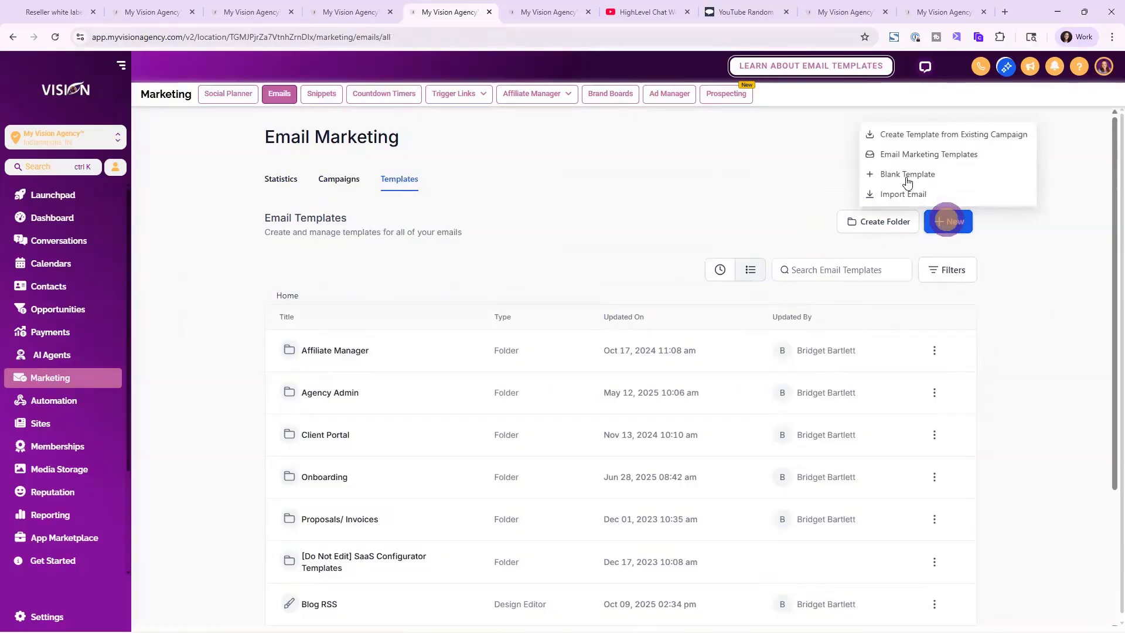
click(897, 174)
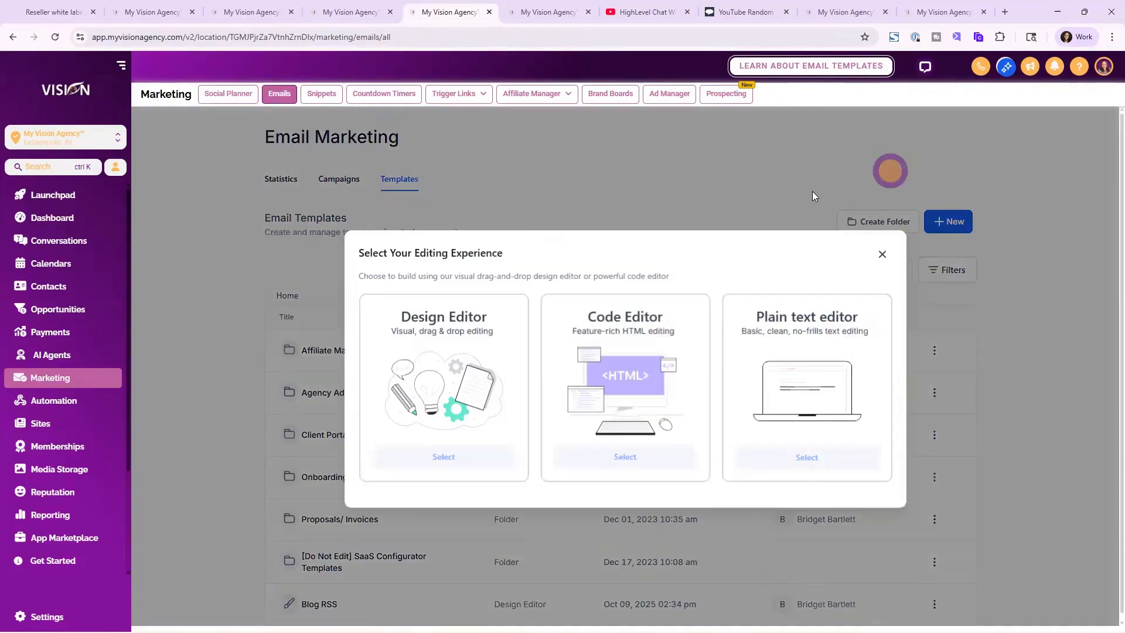
click(472, 457)
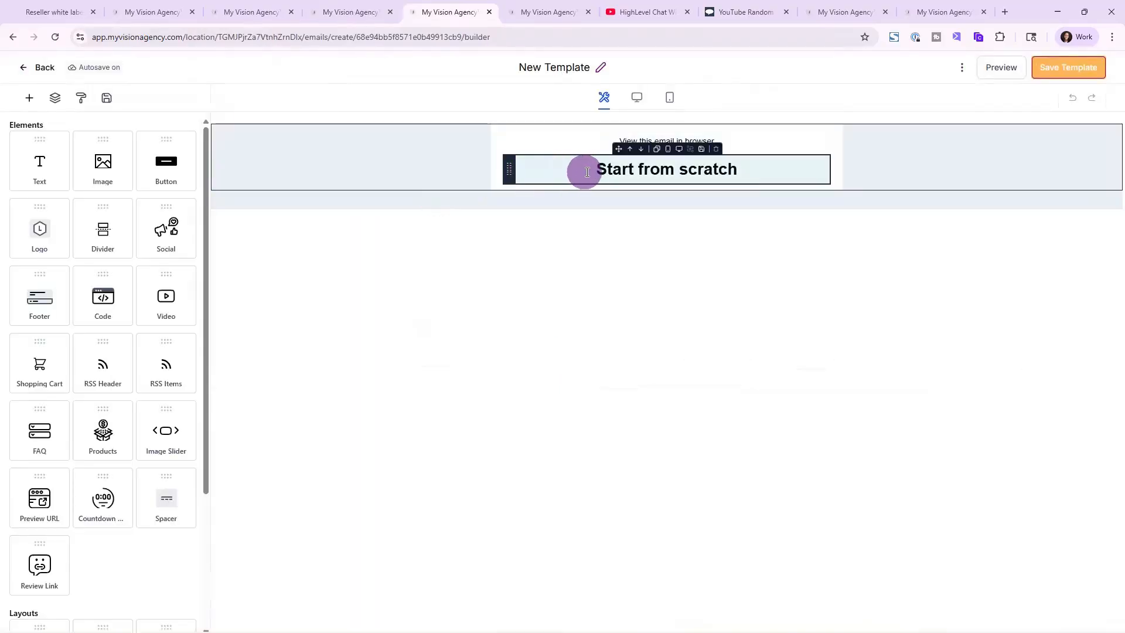
Replace the template's default title with a text element headed "Here are the blog updates" and clear its body text.
click(717, 149)
drag(39, 162, 508, 171)
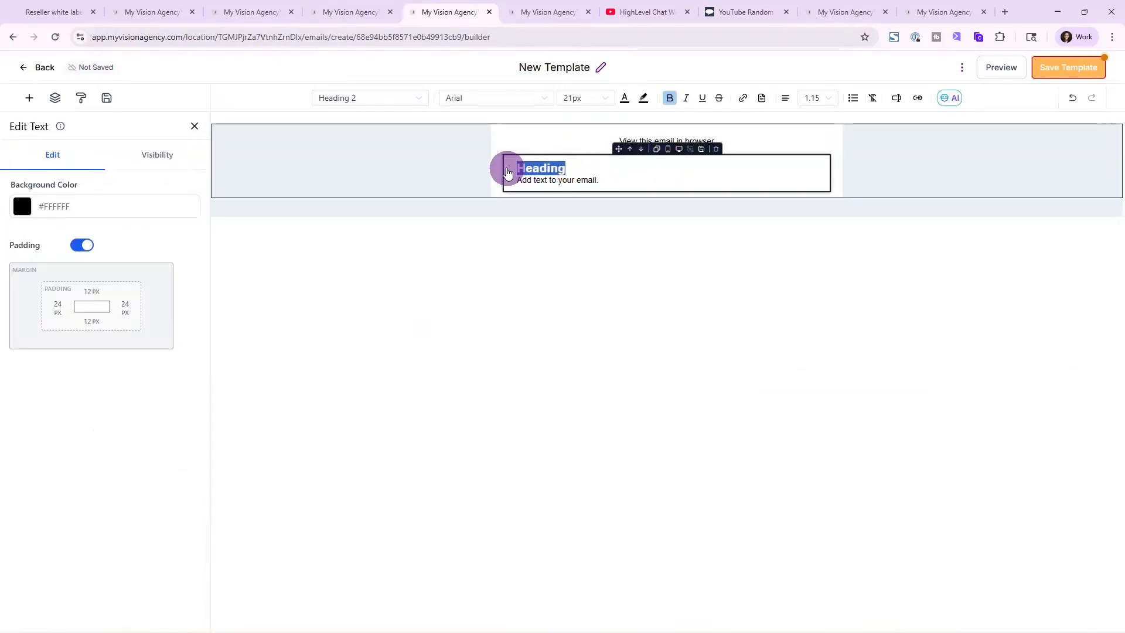
text(Here are the blog updates)
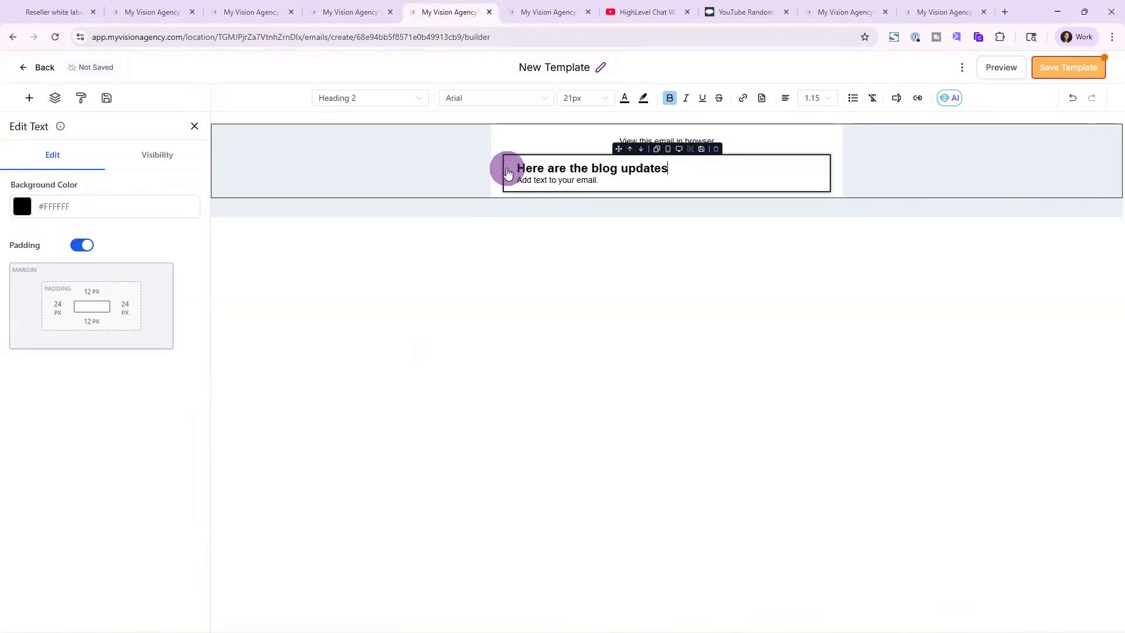
drag(601, 180, 497, 193)
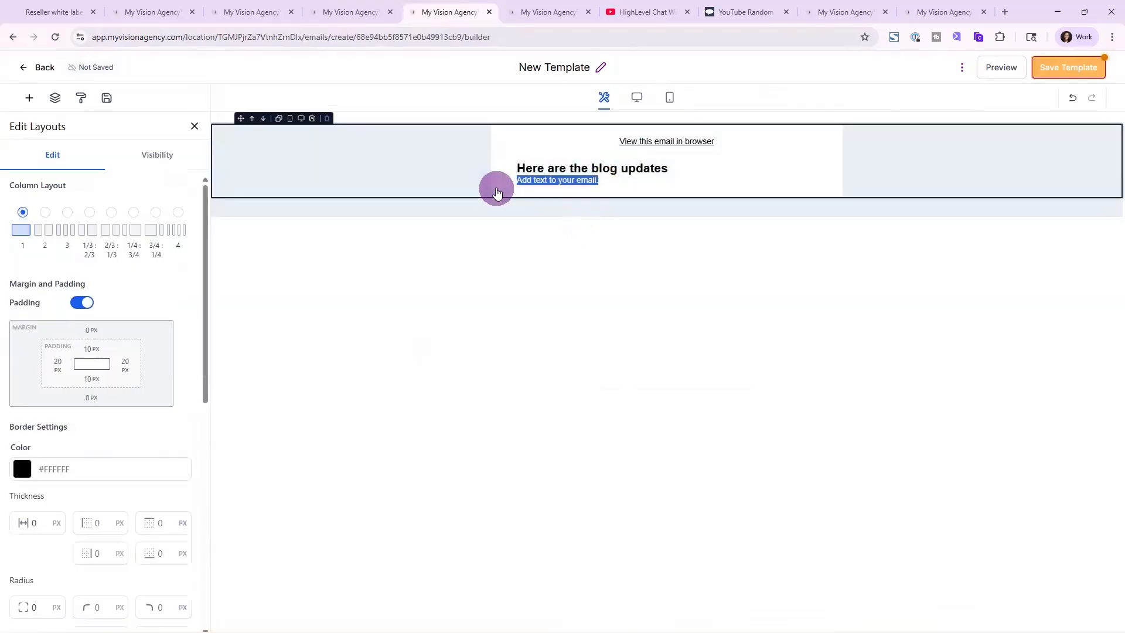
key(BackSpace)
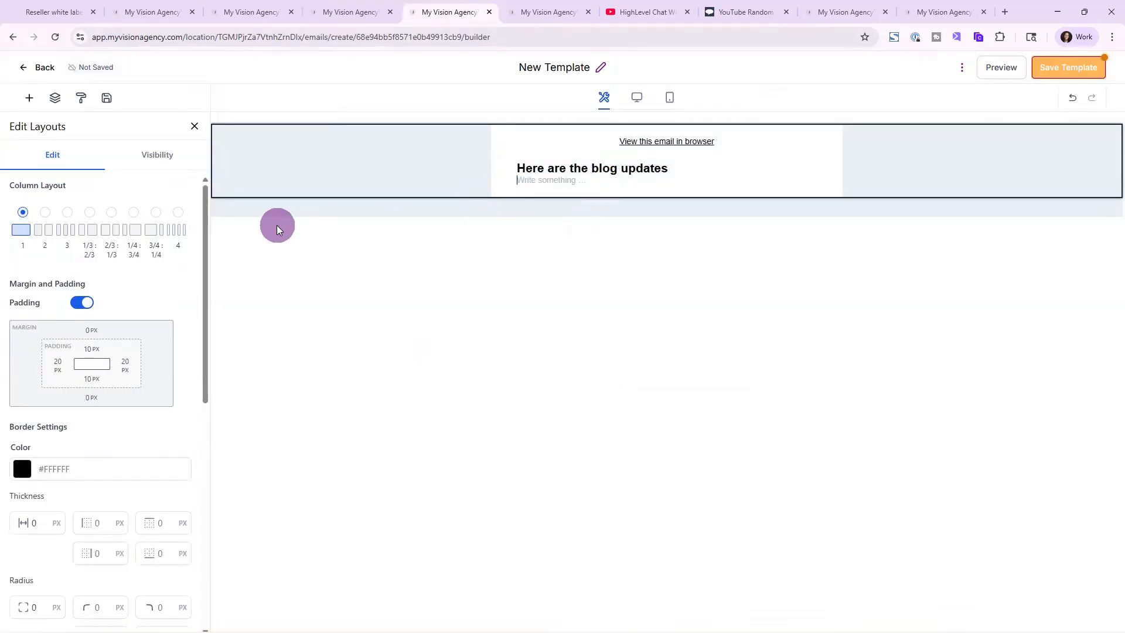
Try an RSS Header element below the blog updates text and delete it.
click(29, 98)
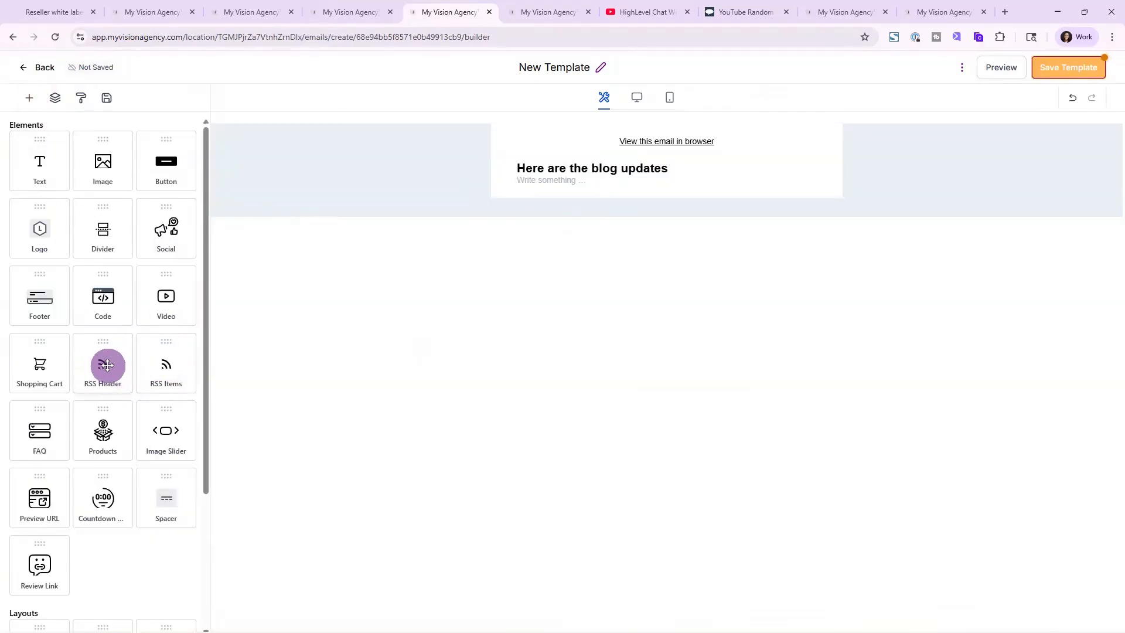
drag(108, 365, 553, 199)
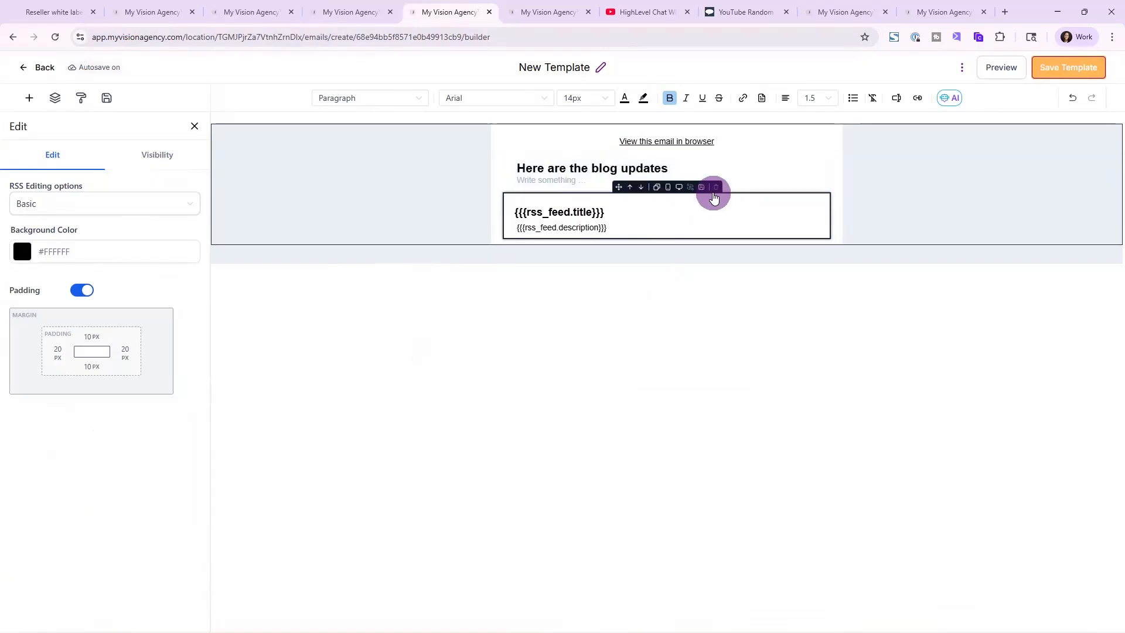
click(717, 188)
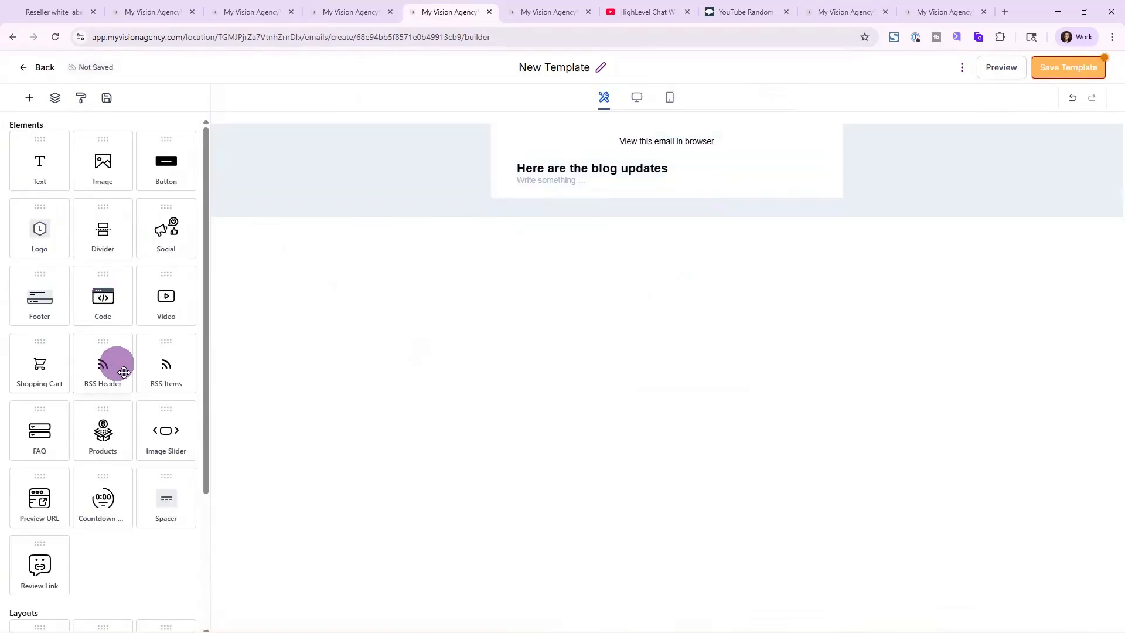
Add an RSS Items element below the blog updates text, try the Custom editing option, and set it back to Excerpts.
drag(166, 372, 585, 204)
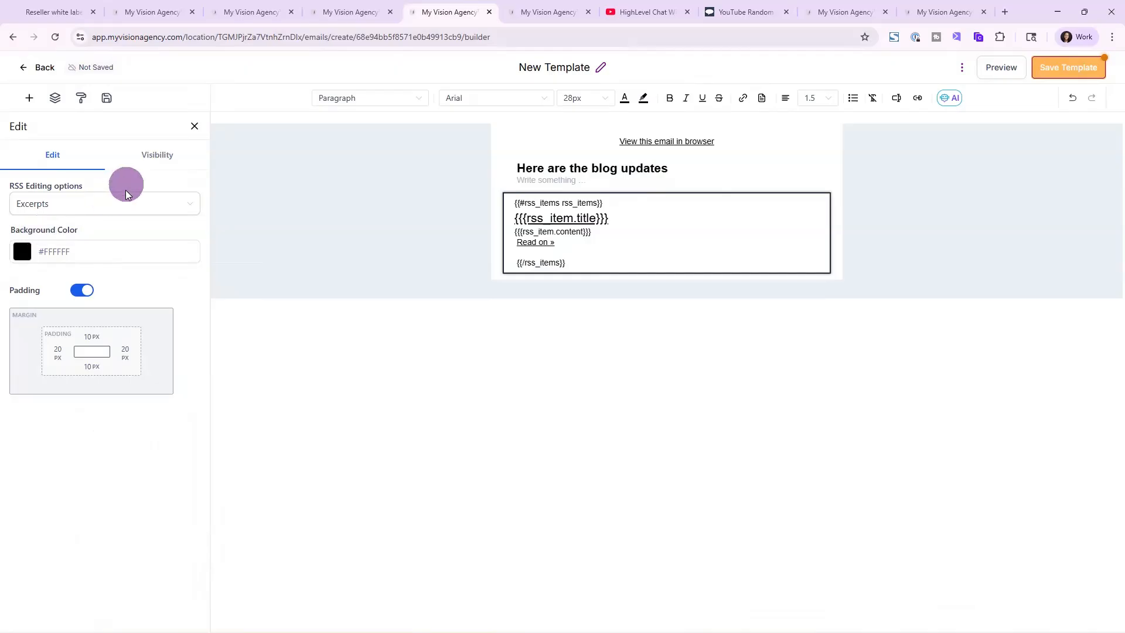
click(80, 212)
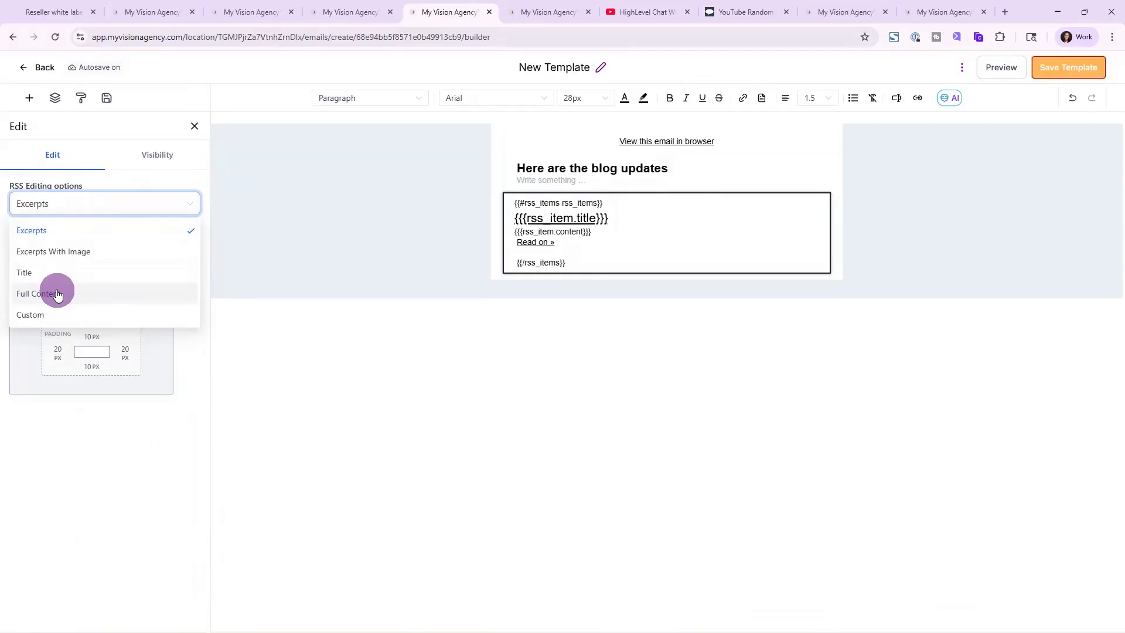
click(52, 317)
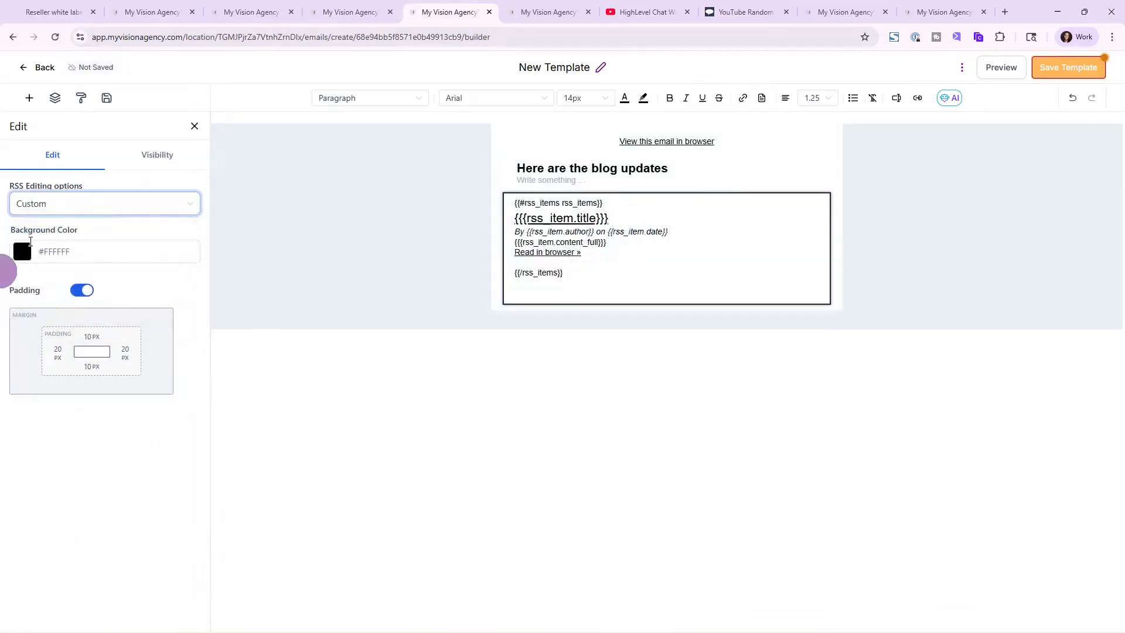
click(54, 207)
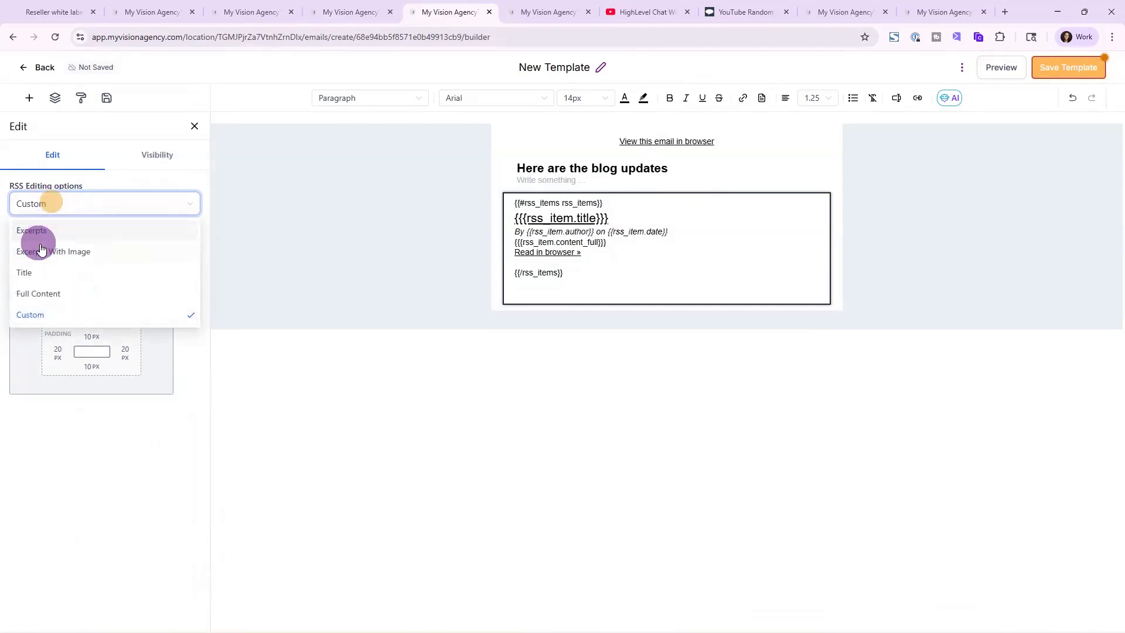
click(49, 233)
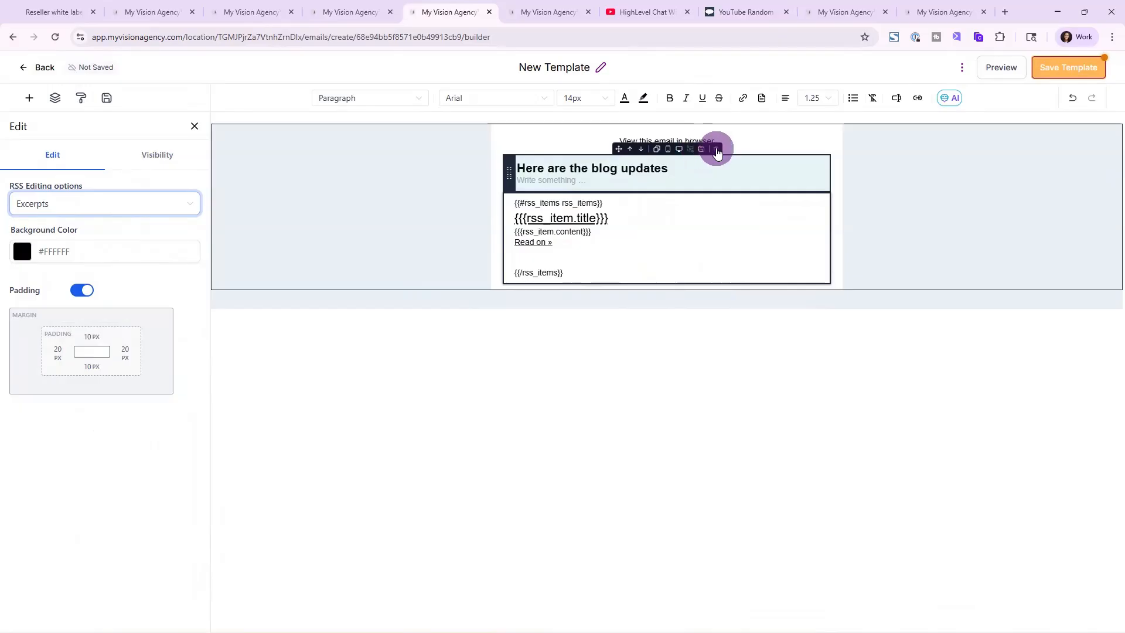
Delete the "Here are the blog updates" text element and insert the saved Logo header at the top of the email.
click(718, 151)
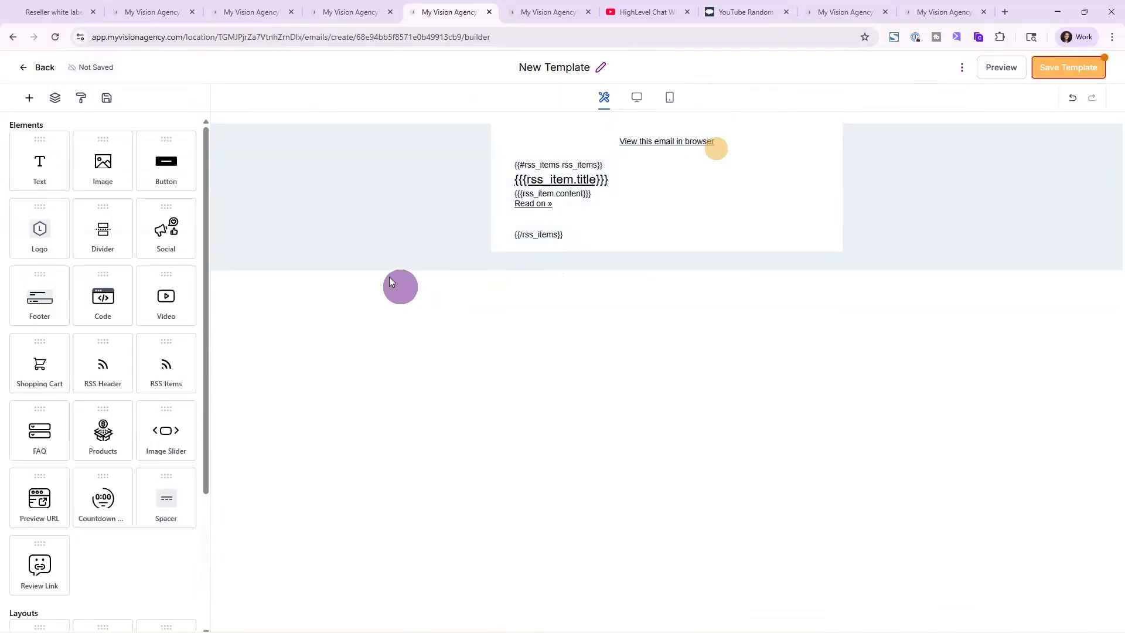
click(105, 101)
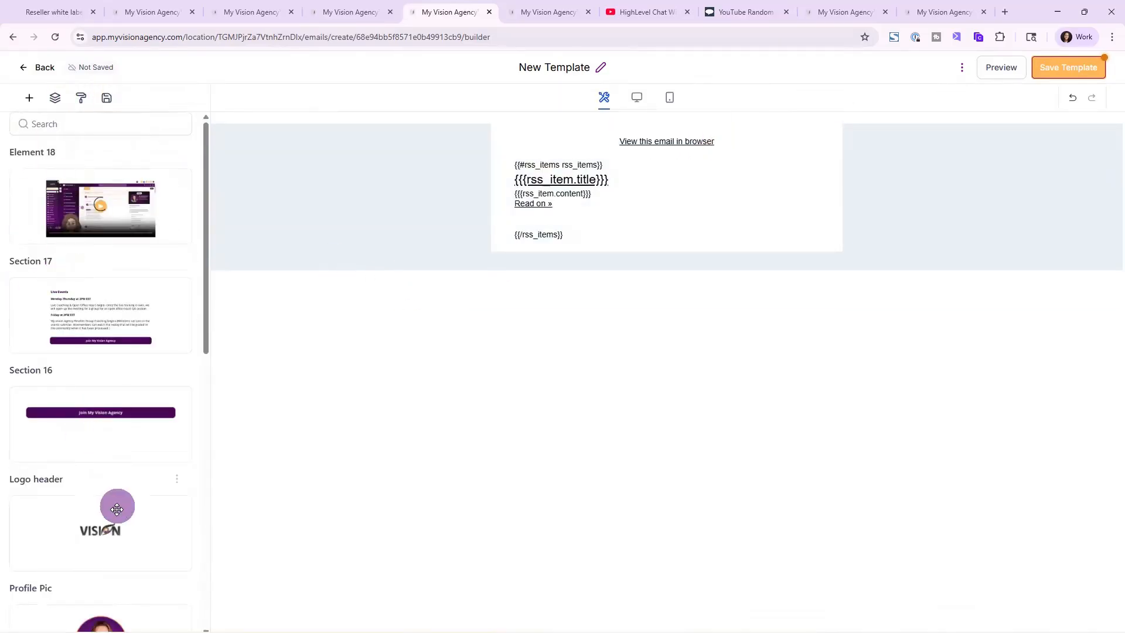
drag(118, 514, 558, 143)
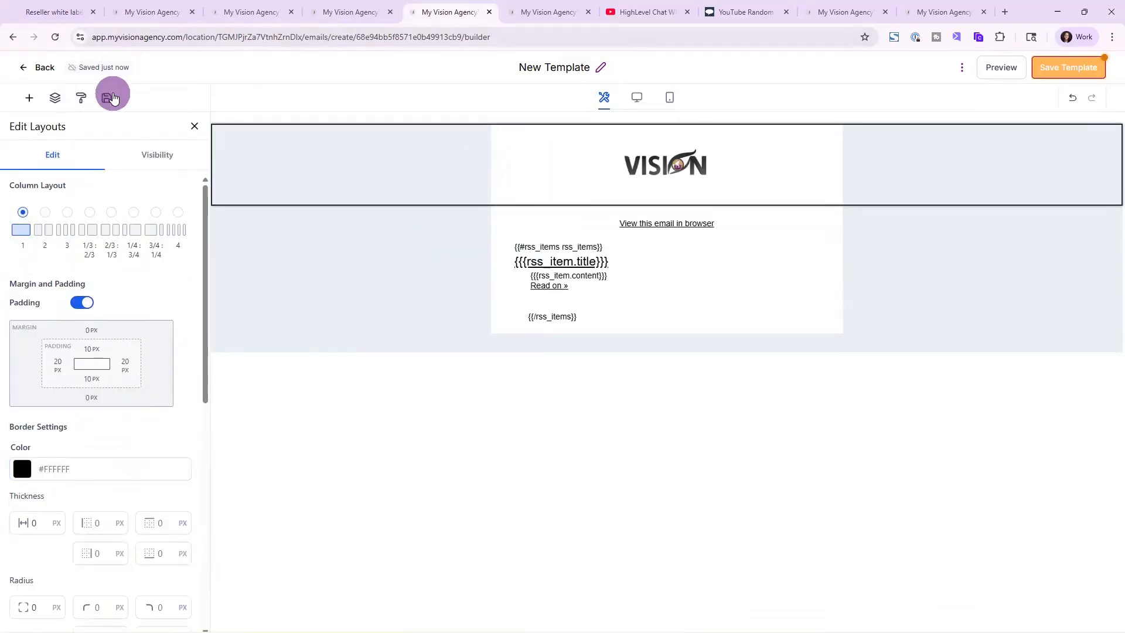
Insert the saved Footer section below the RSS items and save the template.
click(107, 98)
scroll(118, 332, down, 10)
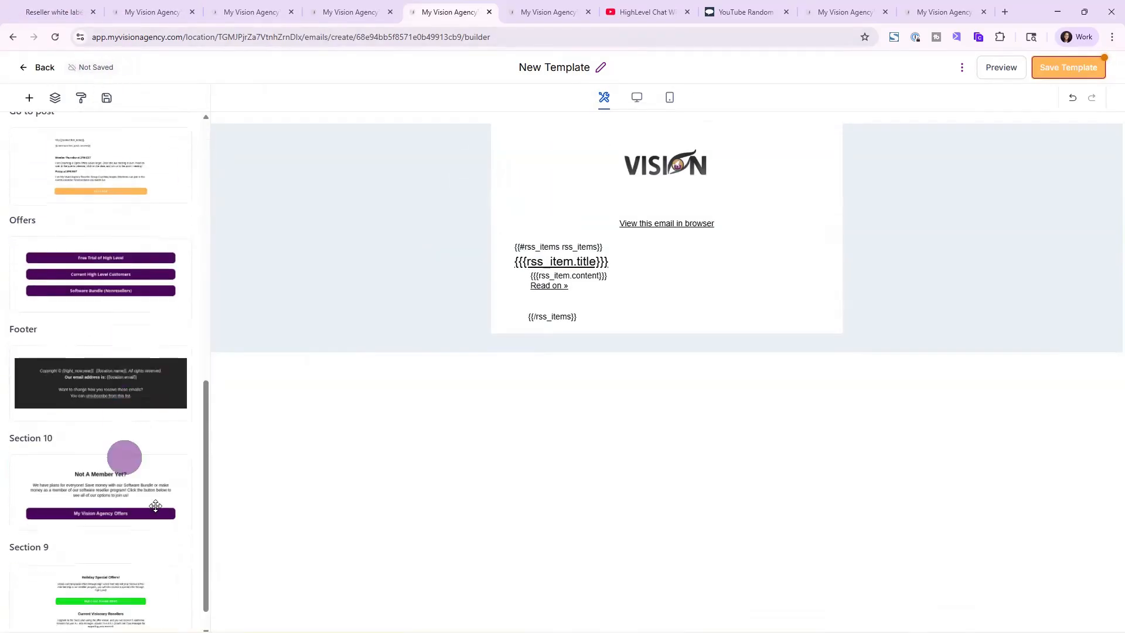
drag(119, 381, 616, 328)
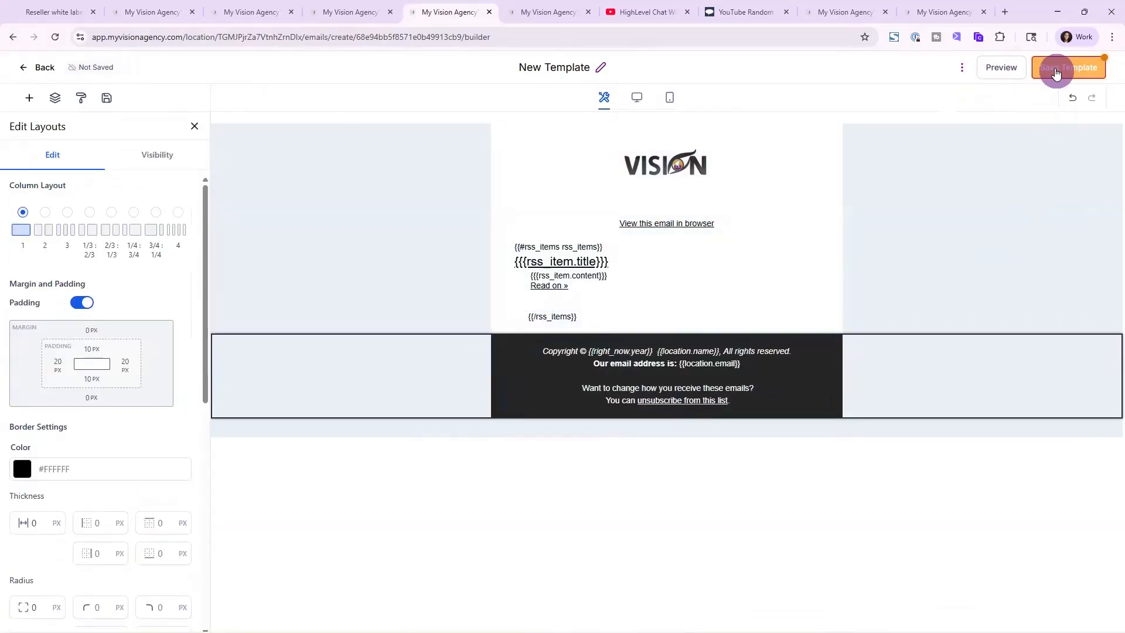
click(1049, 62)
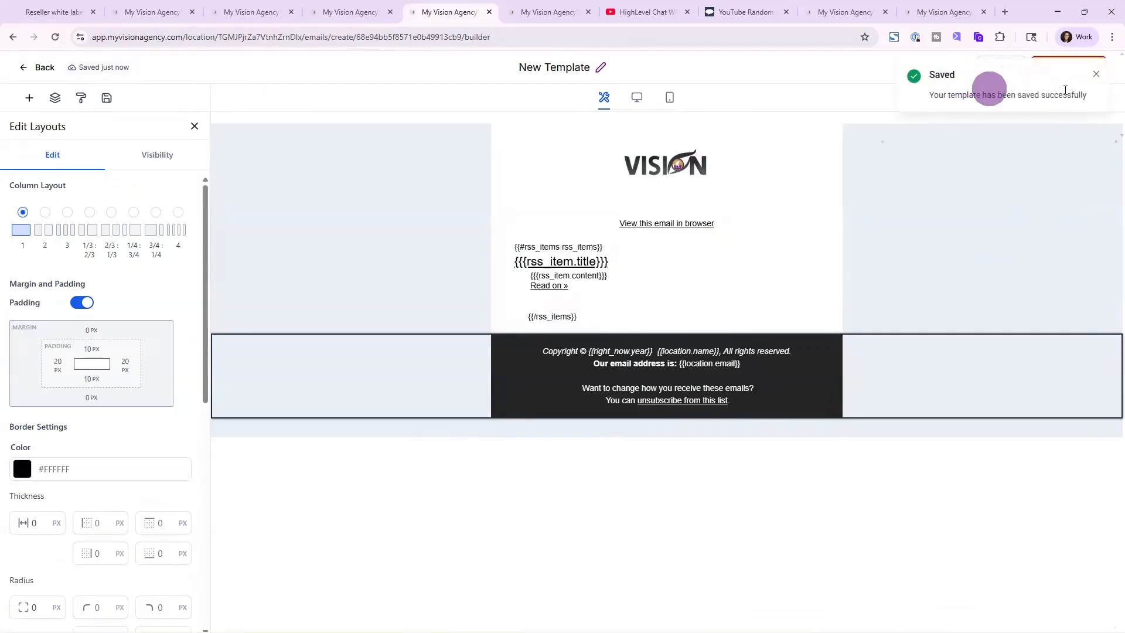
click(1096, 76)
Examine the template settings for sender name, sender email, subject and preview text, including the available custom values, and cancel out of them.
click(962, 68)
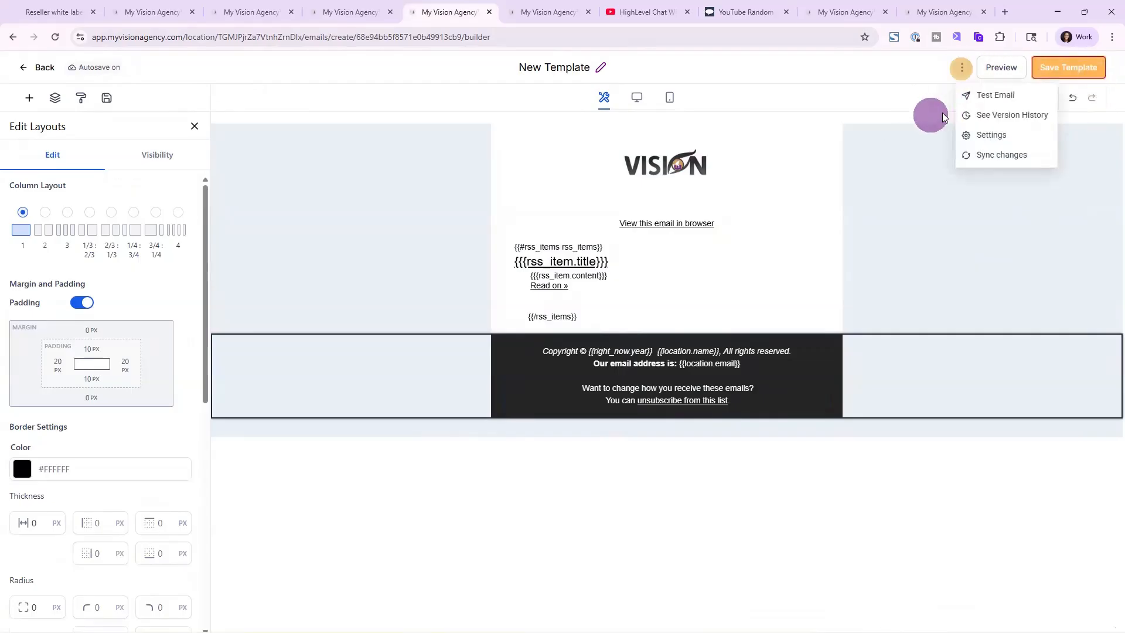
click(991, 134)
click(874, 156)
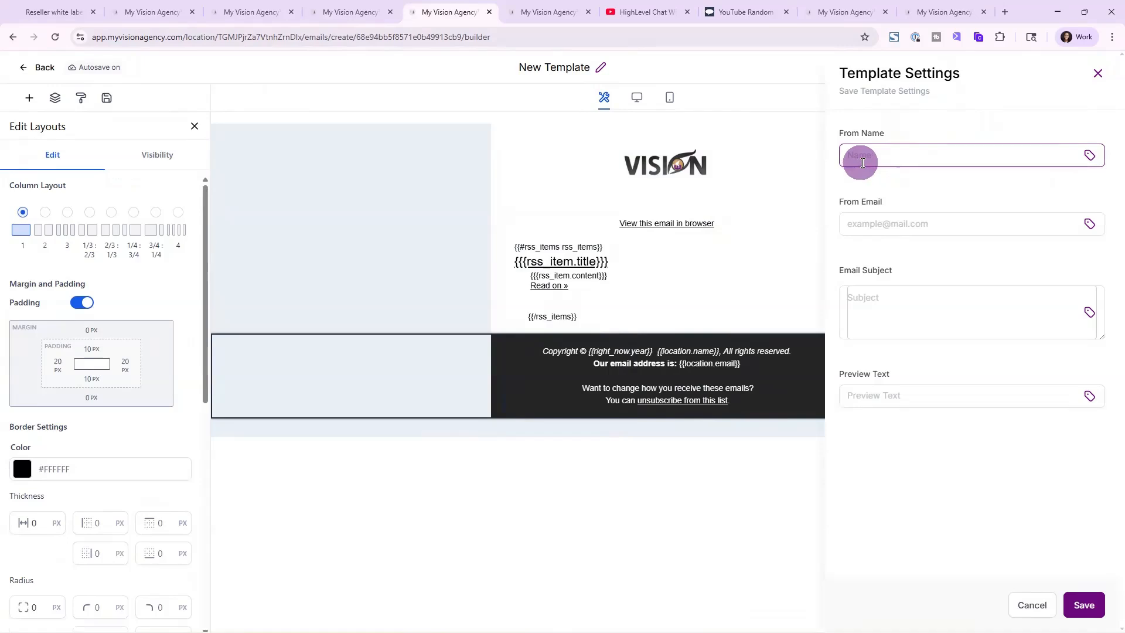
click(884, 223)
click(909, 301)
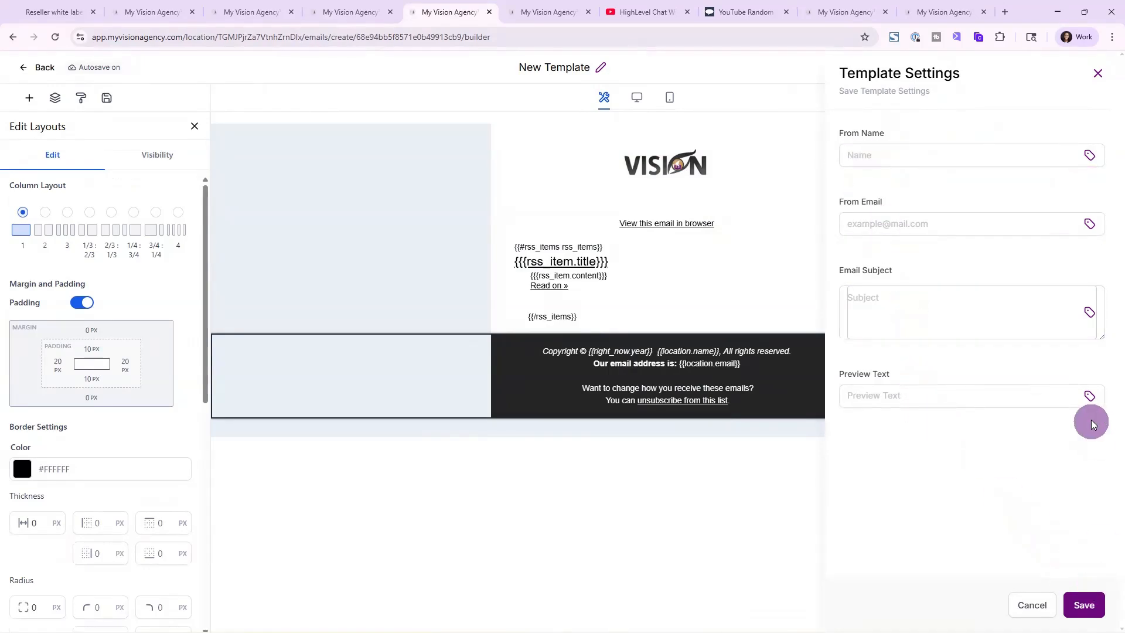
click(1089, 398)
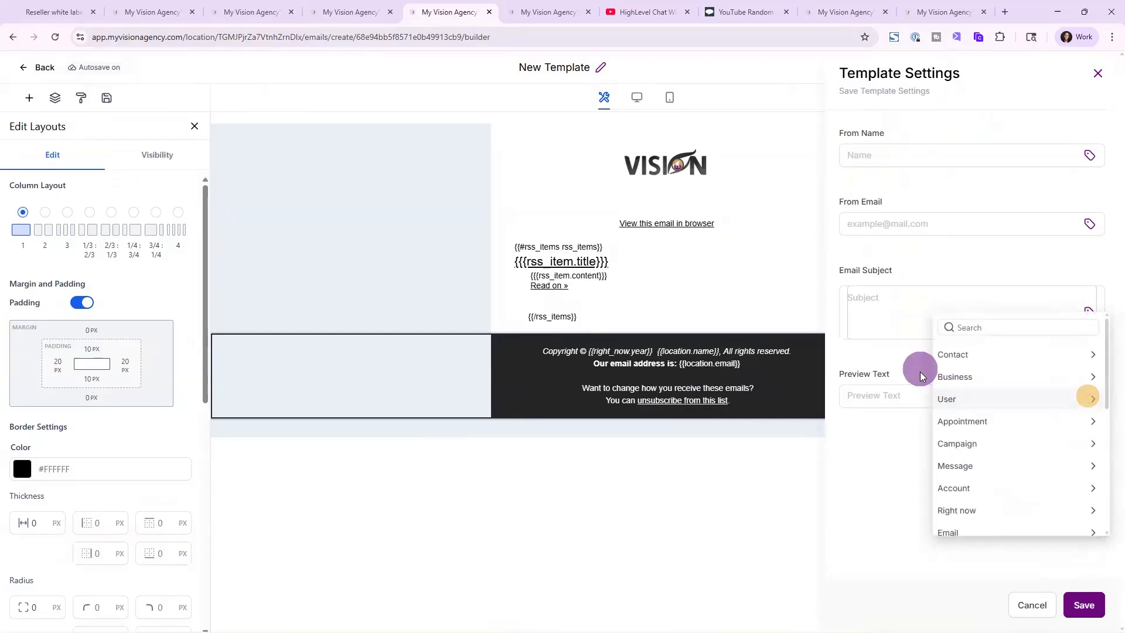
click(894, 446)
click(1033, 604)
Rename the template as "rss demo" and save it.
click(588, 69)
drag(589, 69, 510, 75)
text(rss demo)
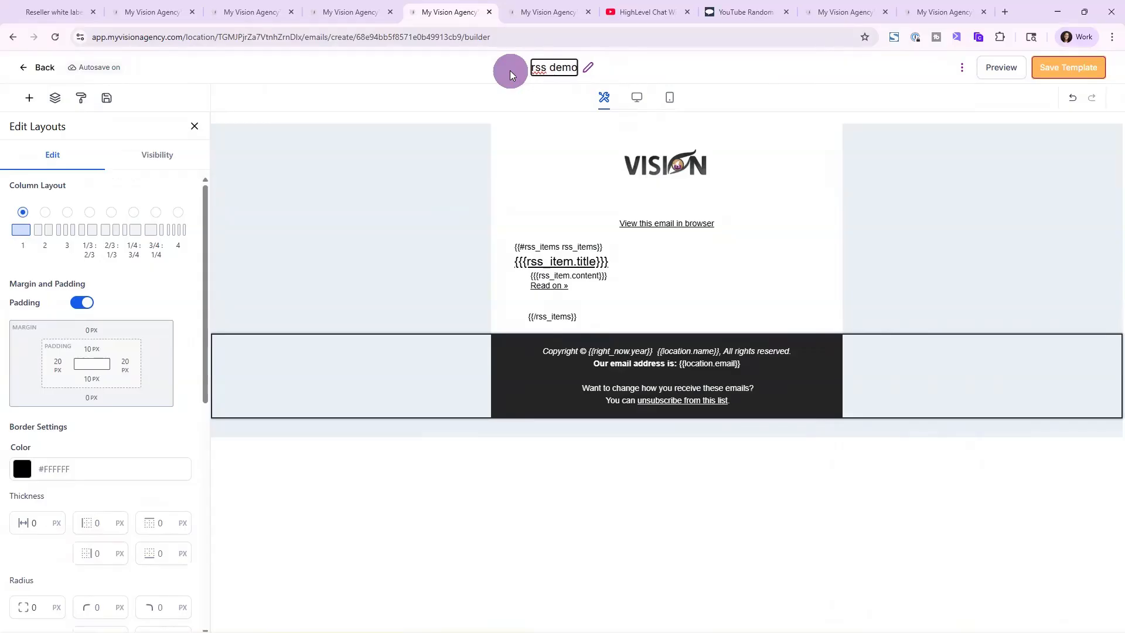
click(709, 72)
click(1055, 69)
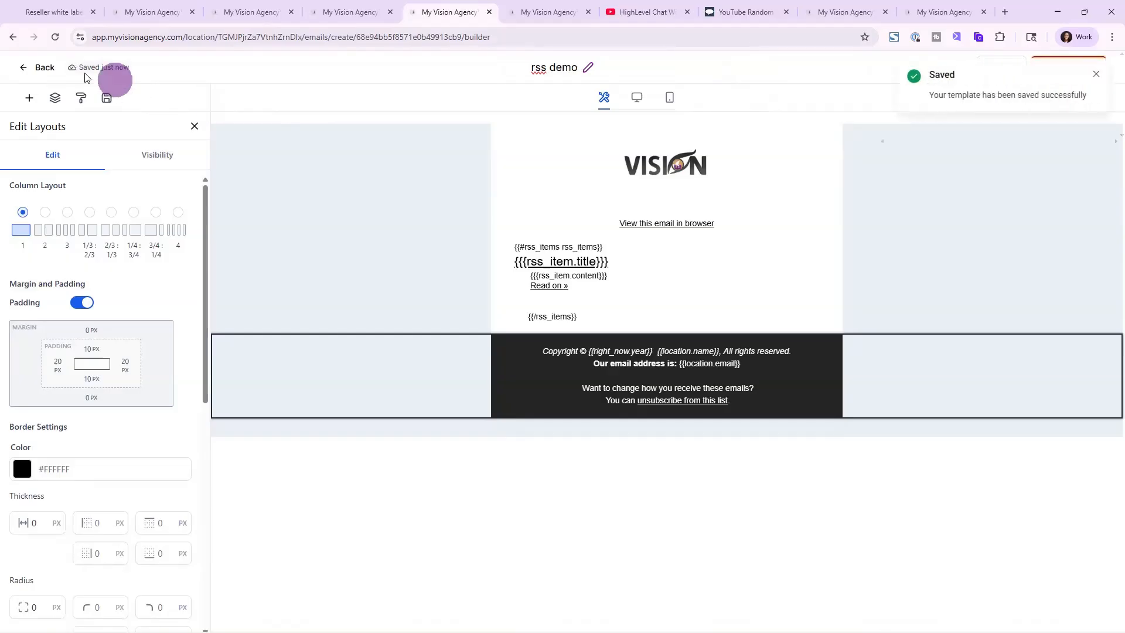
Leave the template editor and create a new email campaign from the rss demo template.
click(30, 70)
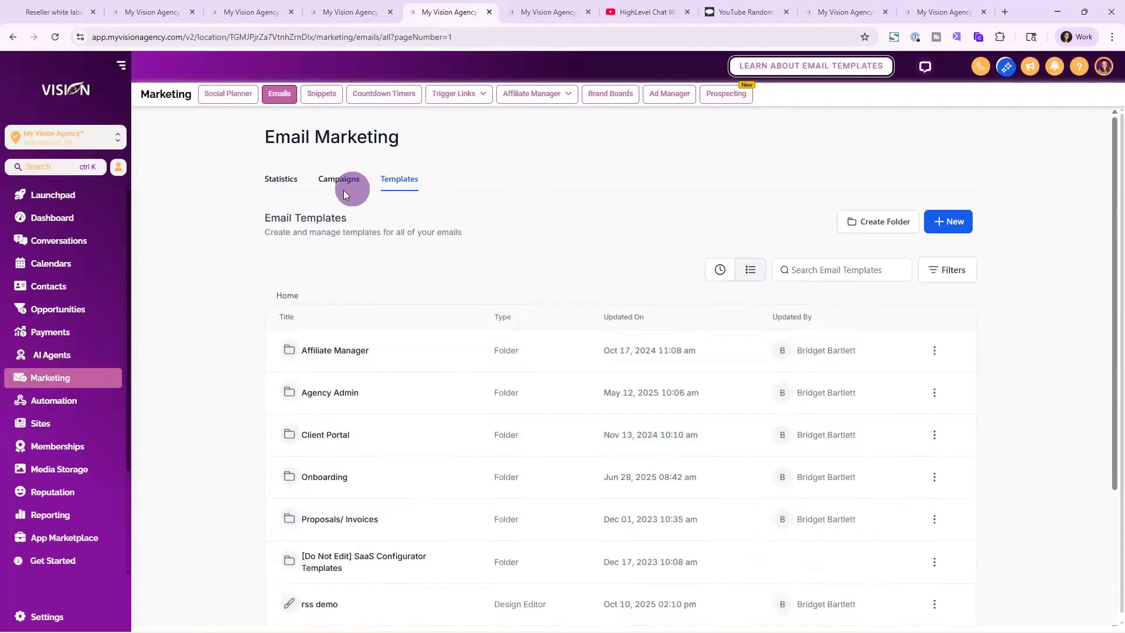
click(340, 179)
click(916, 222)
click(873, 194)
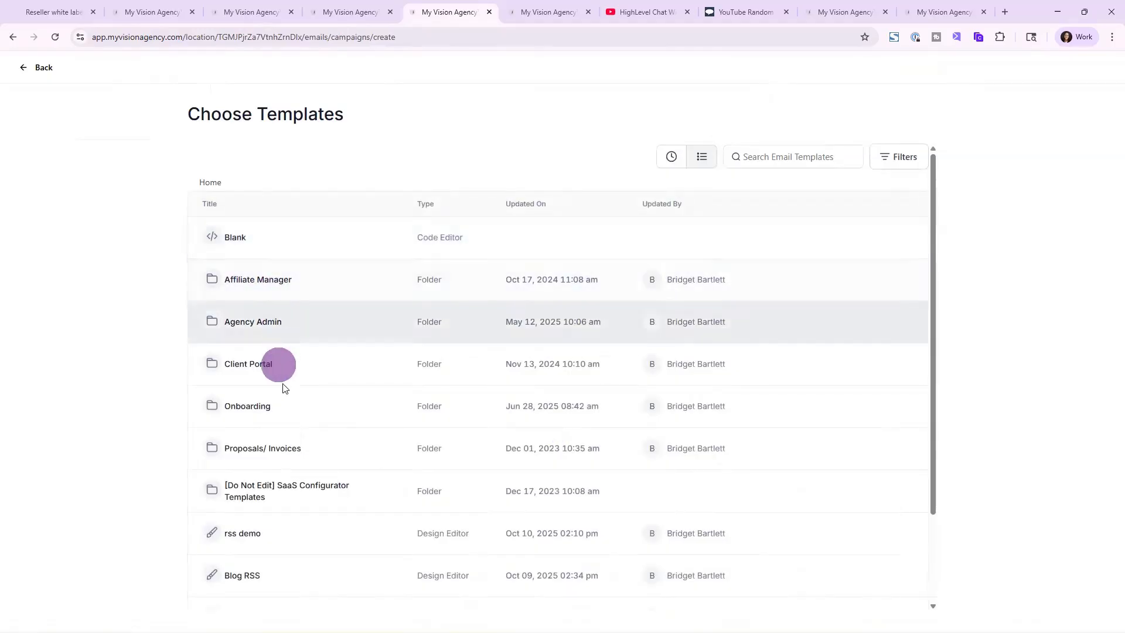
click(885, 533)
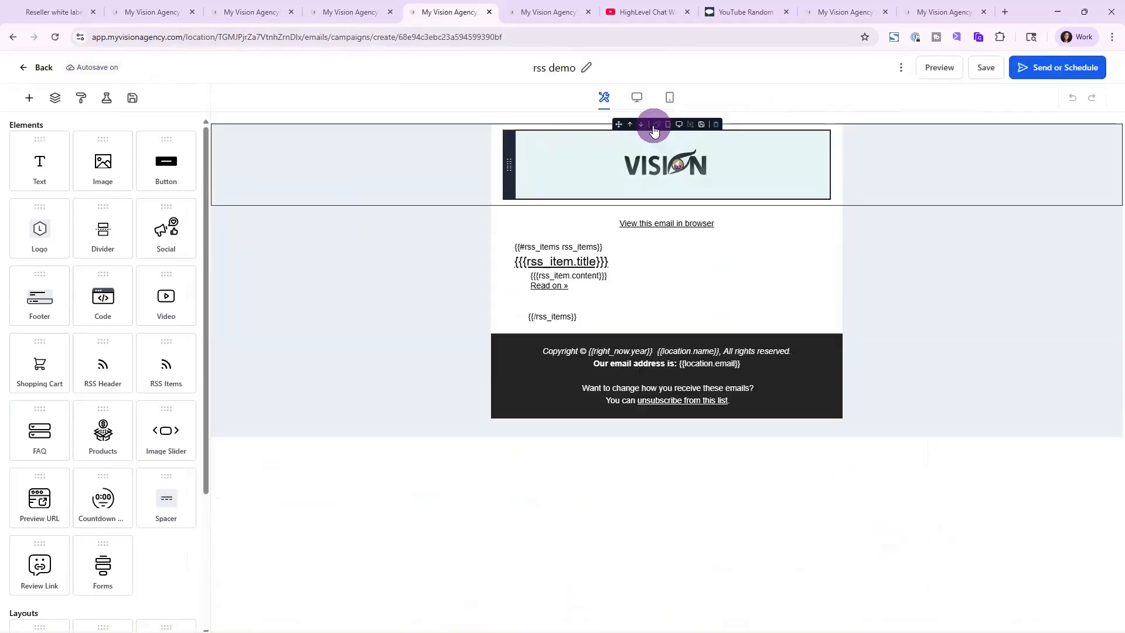
Proceed to the campaign's send options and select RSS Schedule as the delivery method.
click(1036, 70)
click(537, 174)
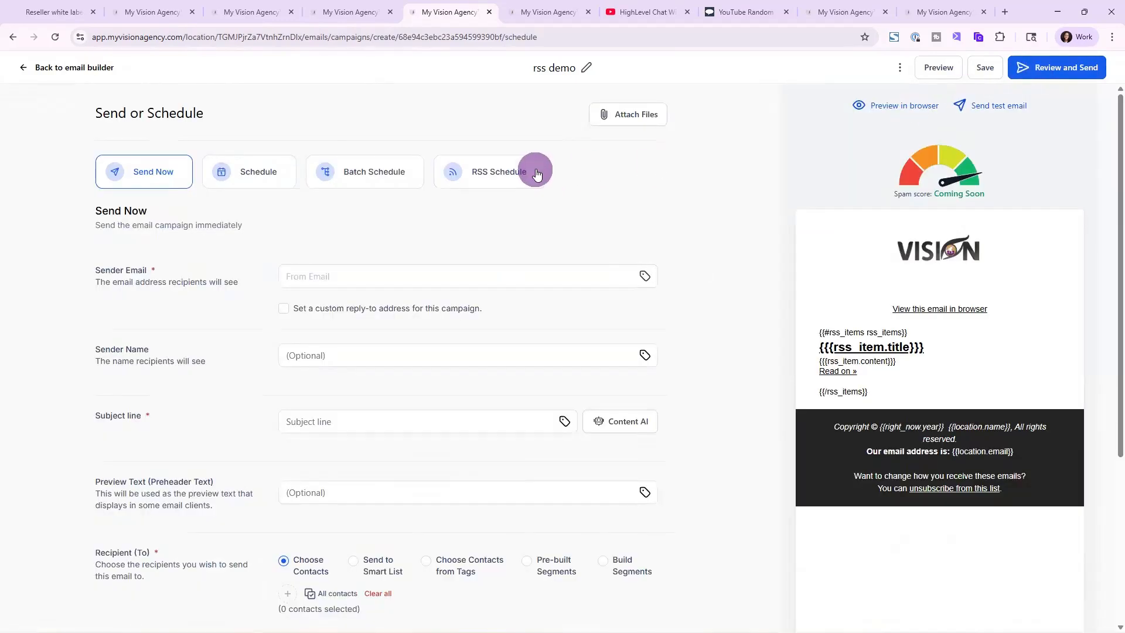
click(490, 176)
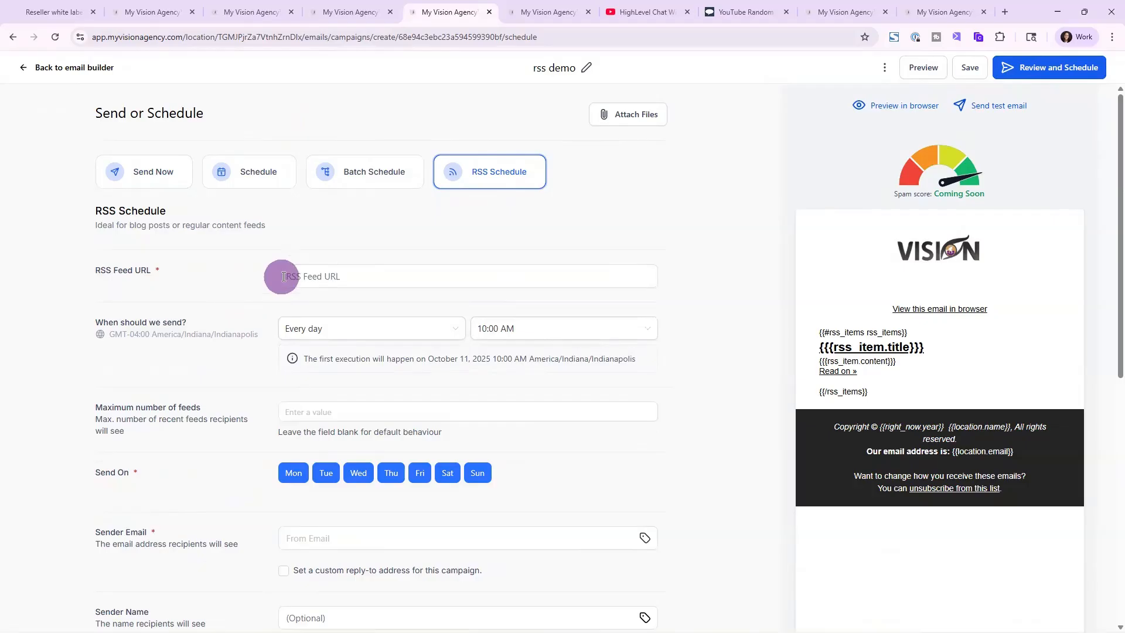
Copy the RSS URL of the Visionary Resellers Blog feed into the campaign's RSS Feed URL and show the send frequency options.
click(302, 277)
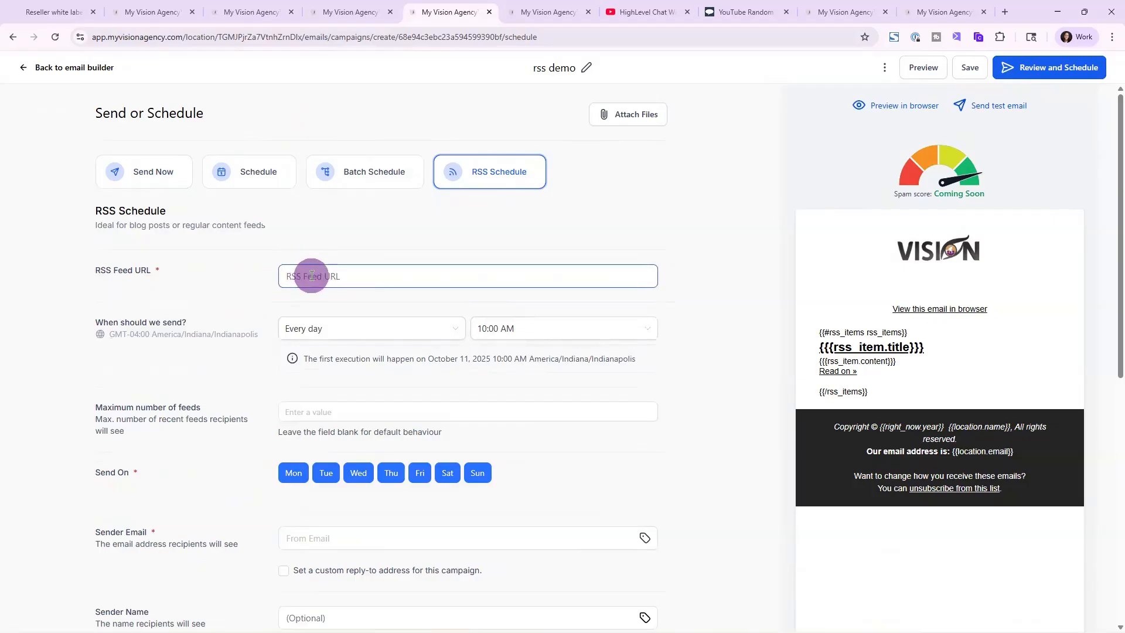
click(152, 6)
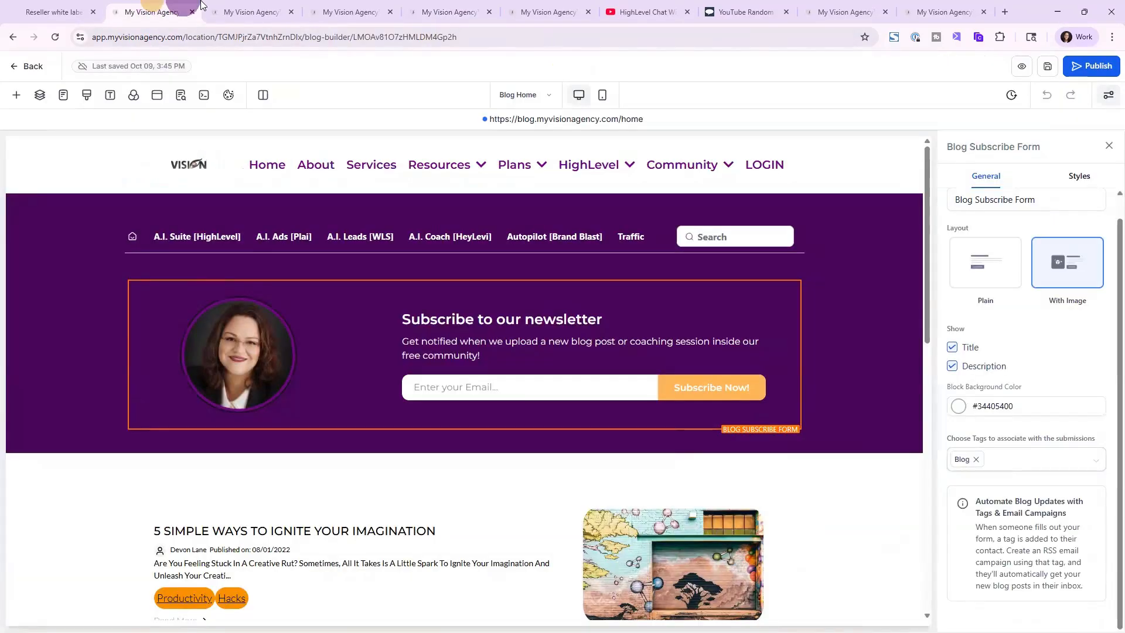
click(252, 7)
click(316, 8)
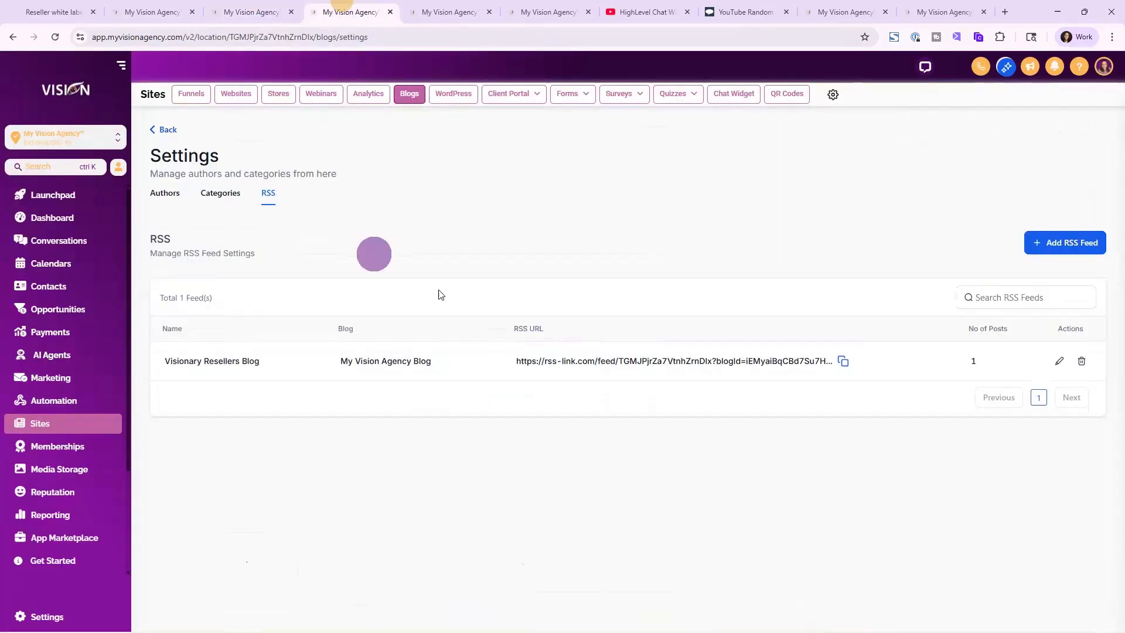
click(843, 364)
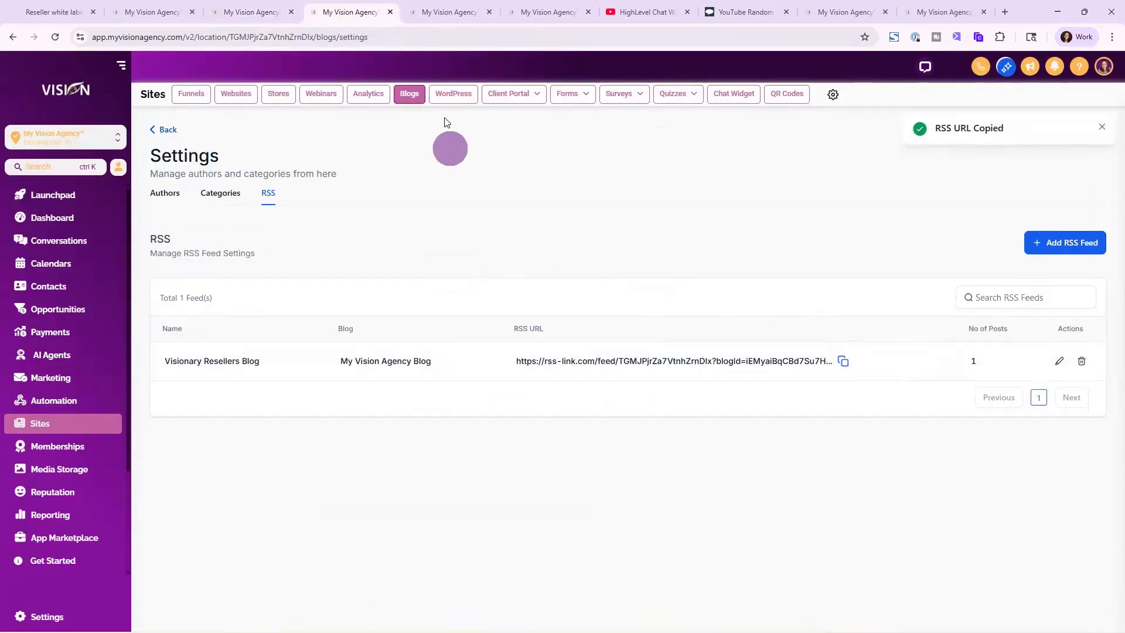
click(448, 11)
click(362, 287)
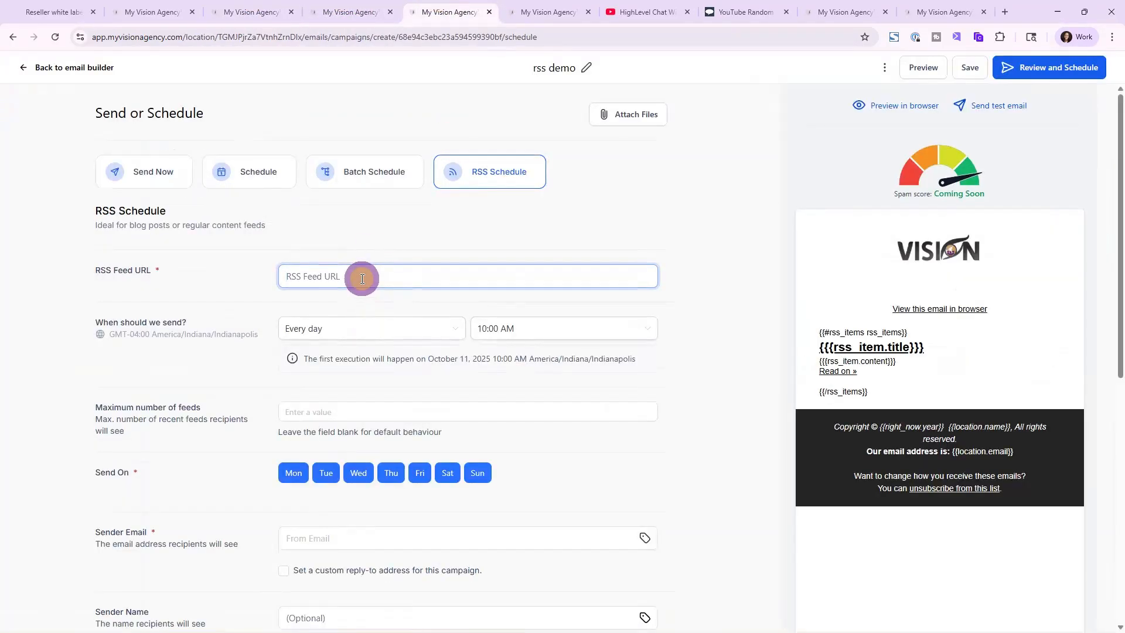
key(ctrl+v)
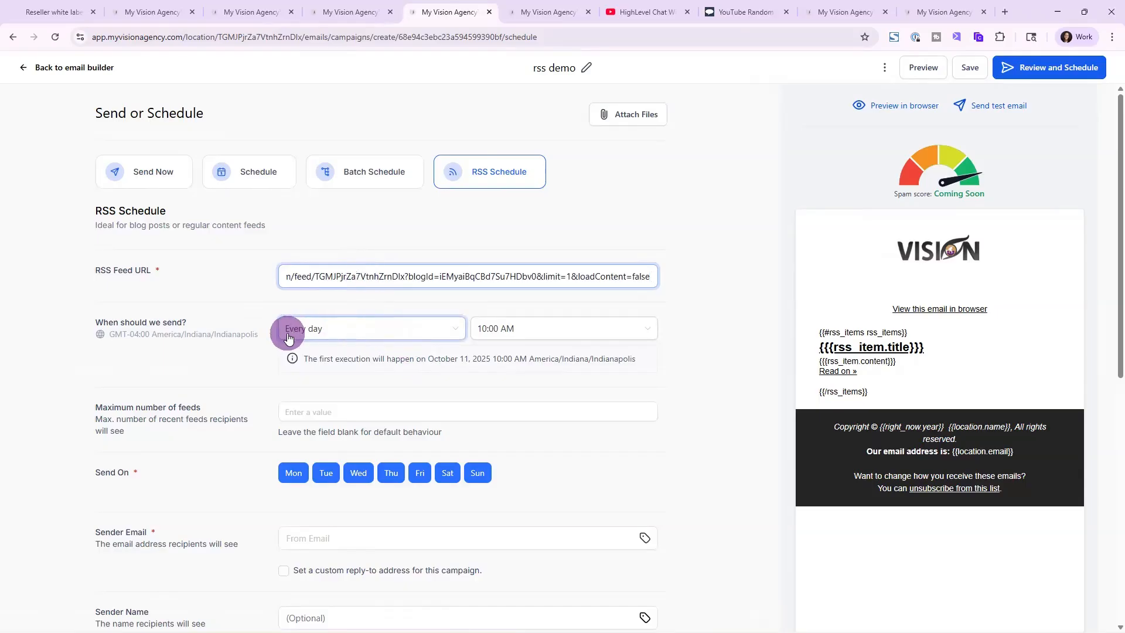
click(354, 330)
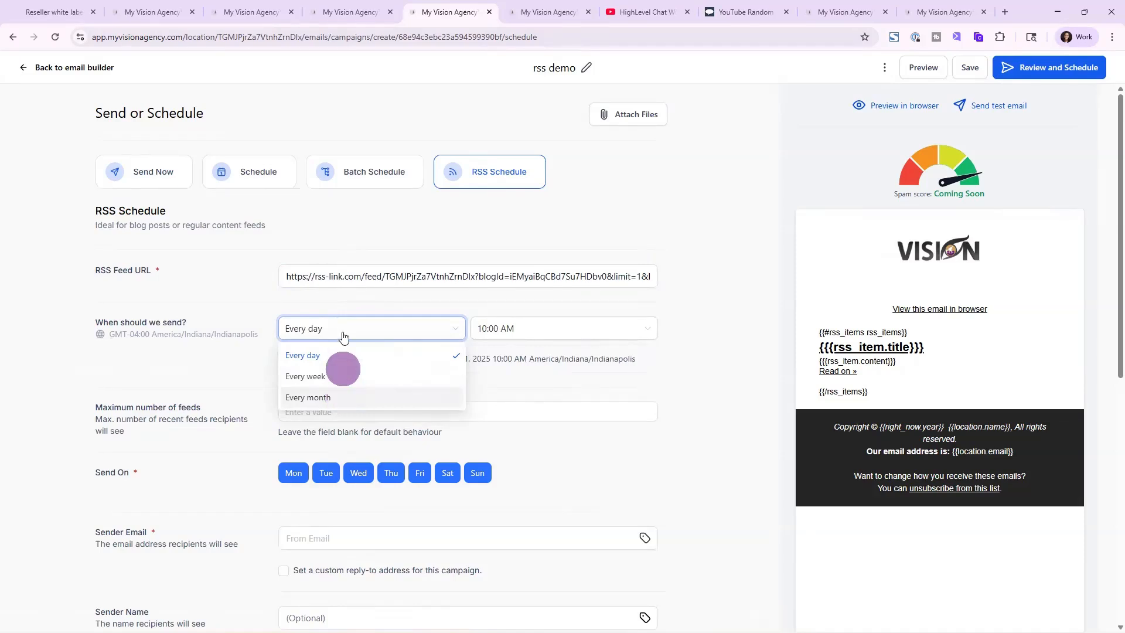
click(349, 12)
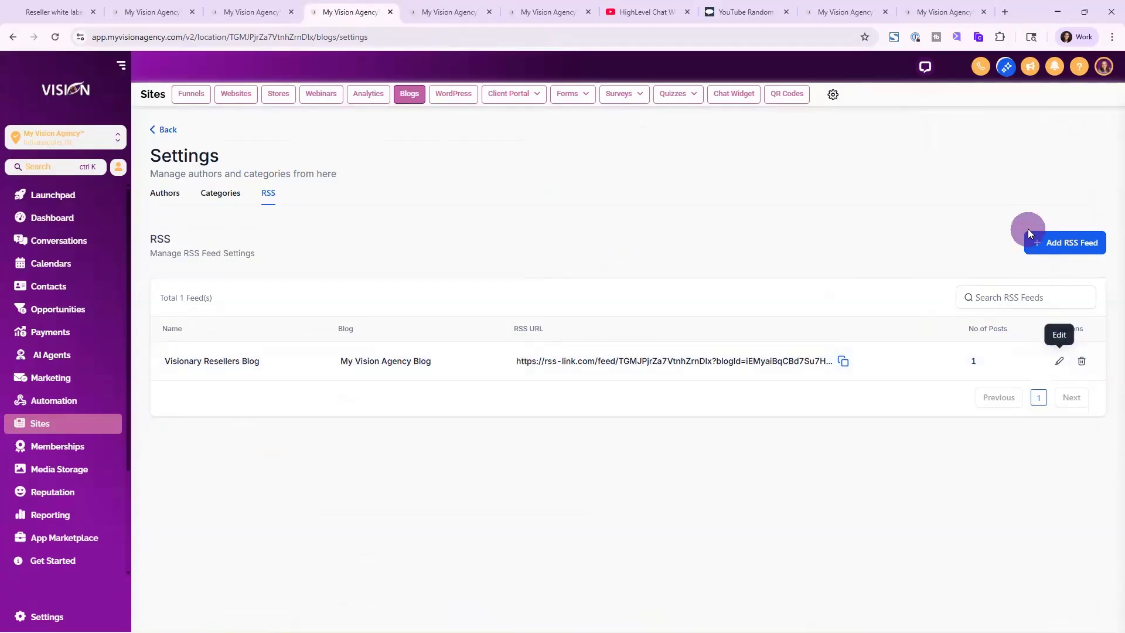
click(1062, 242)
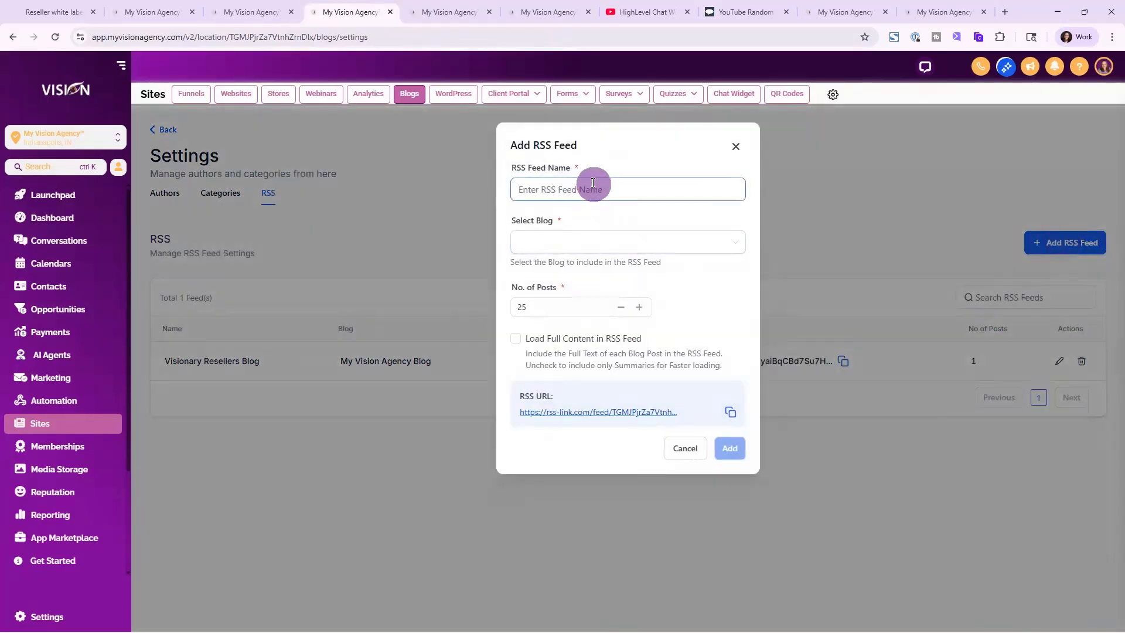
click(573, 251)
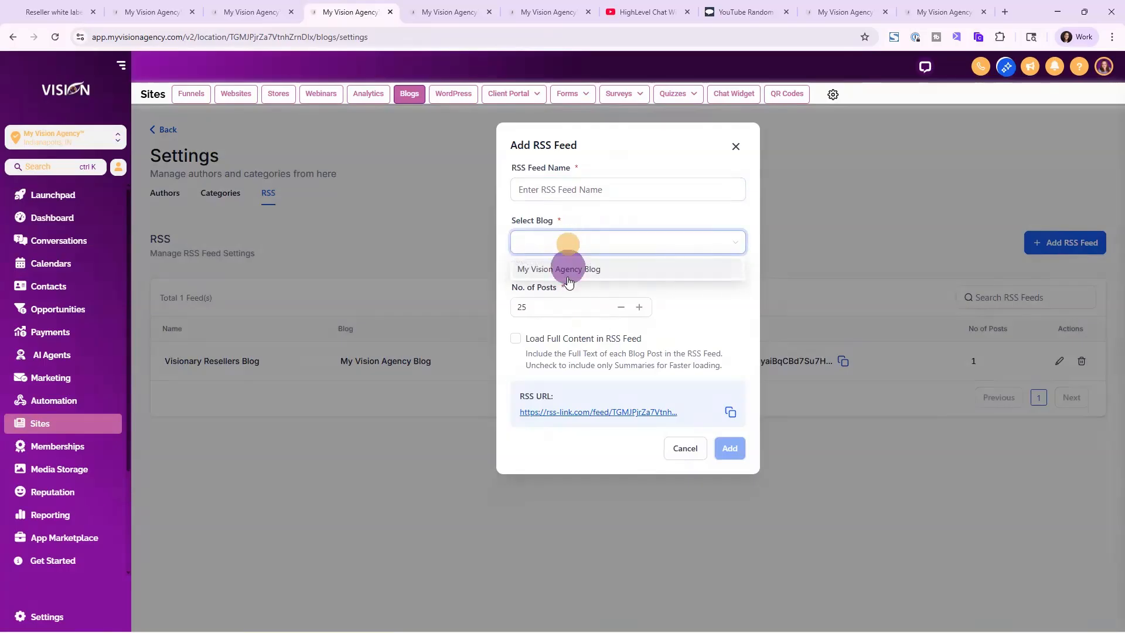
click(567, 271)
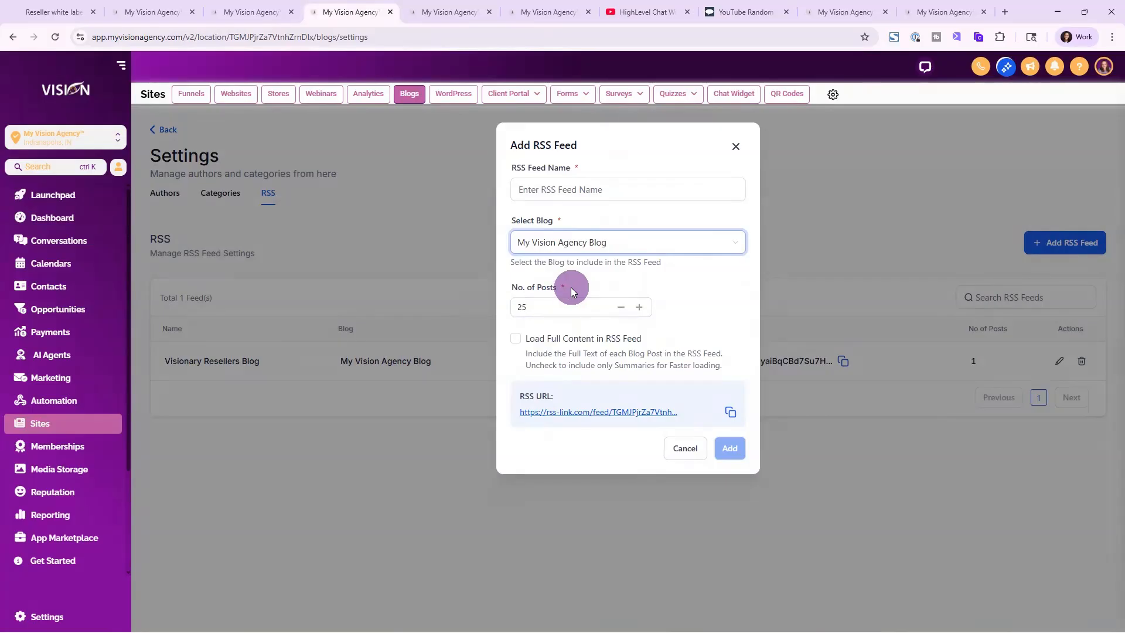
click(533, 309)
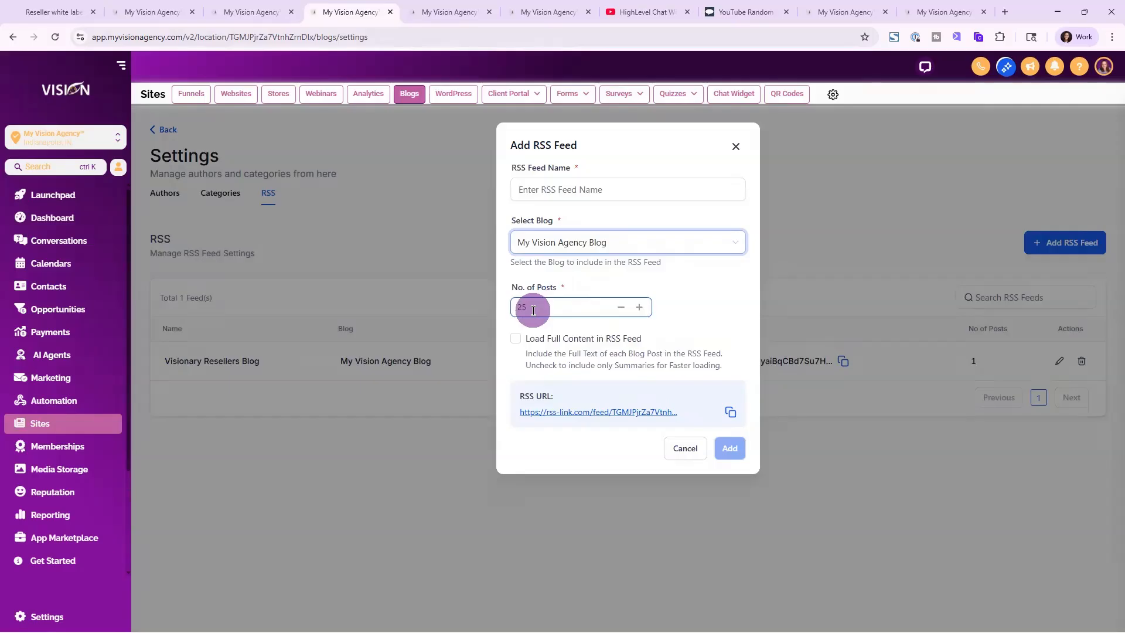
drag(534, 310, 512, 307)
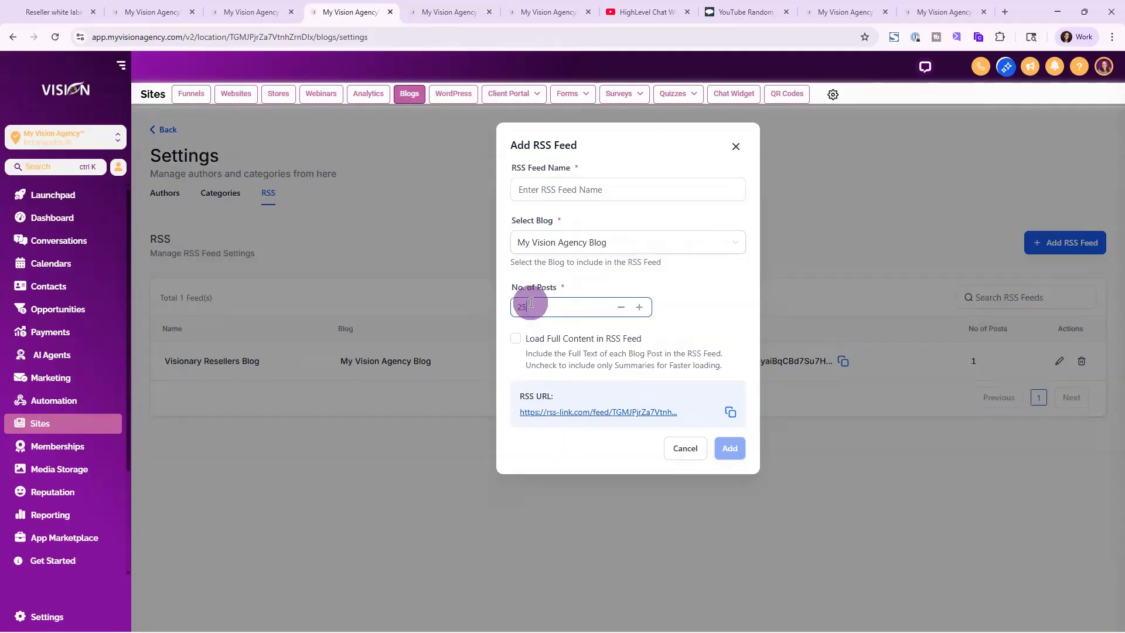
click(526, 308)
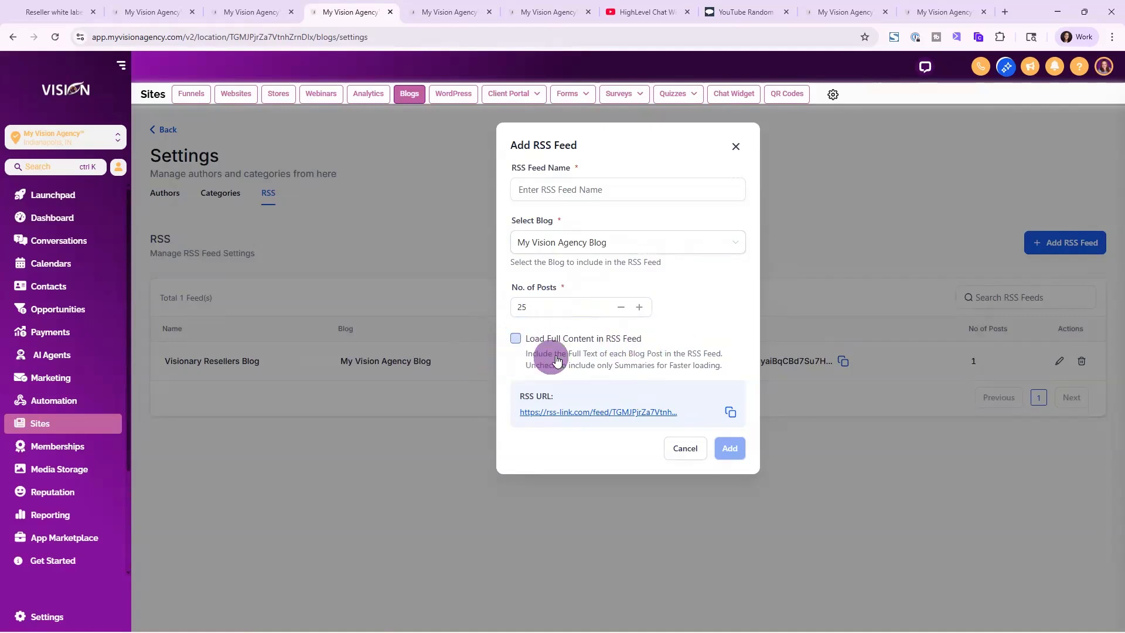
click(517, 339)
click(517, 339)
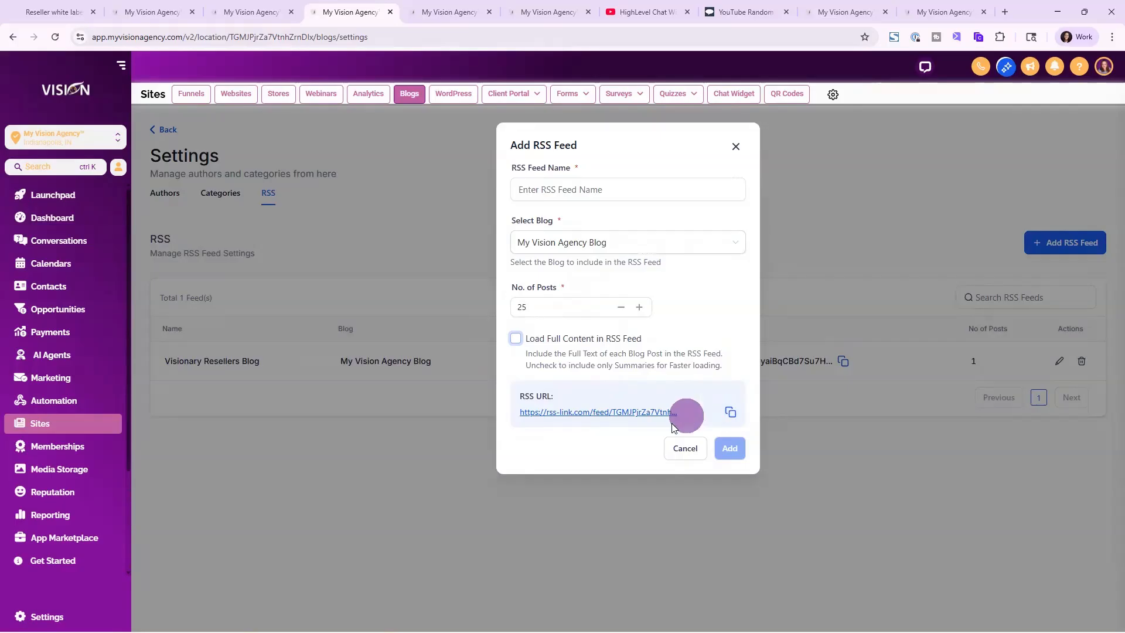
click(737, 146)
click(844, 361)
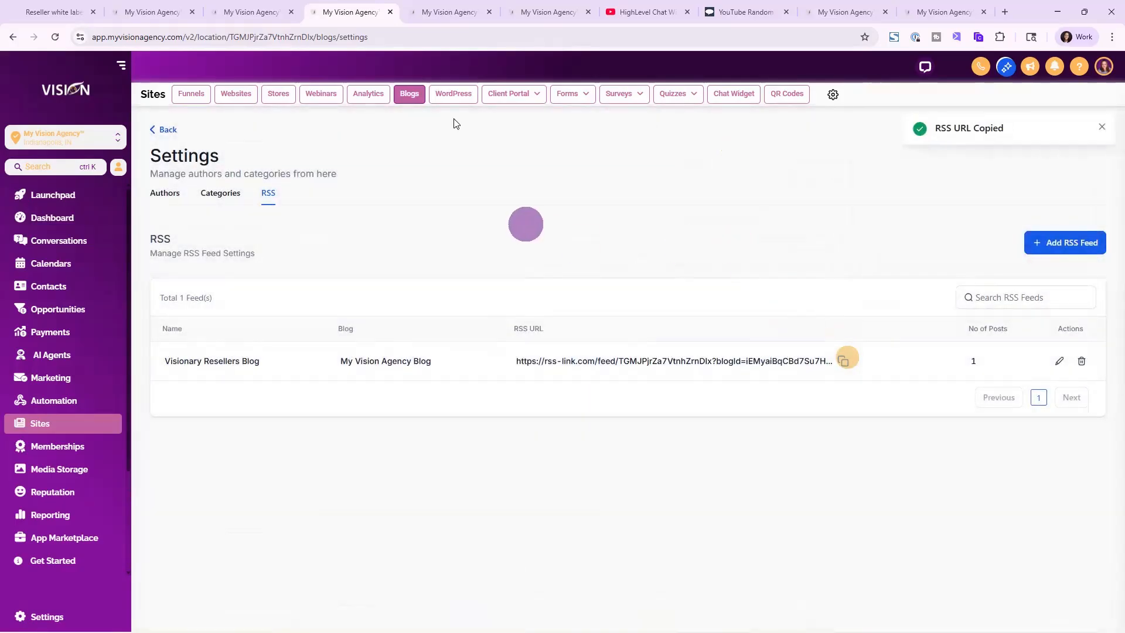
click(461, 12)
Set the RSS campaign to send every week on Thursday, with a maximum of 1 feed.
click(359, 340)
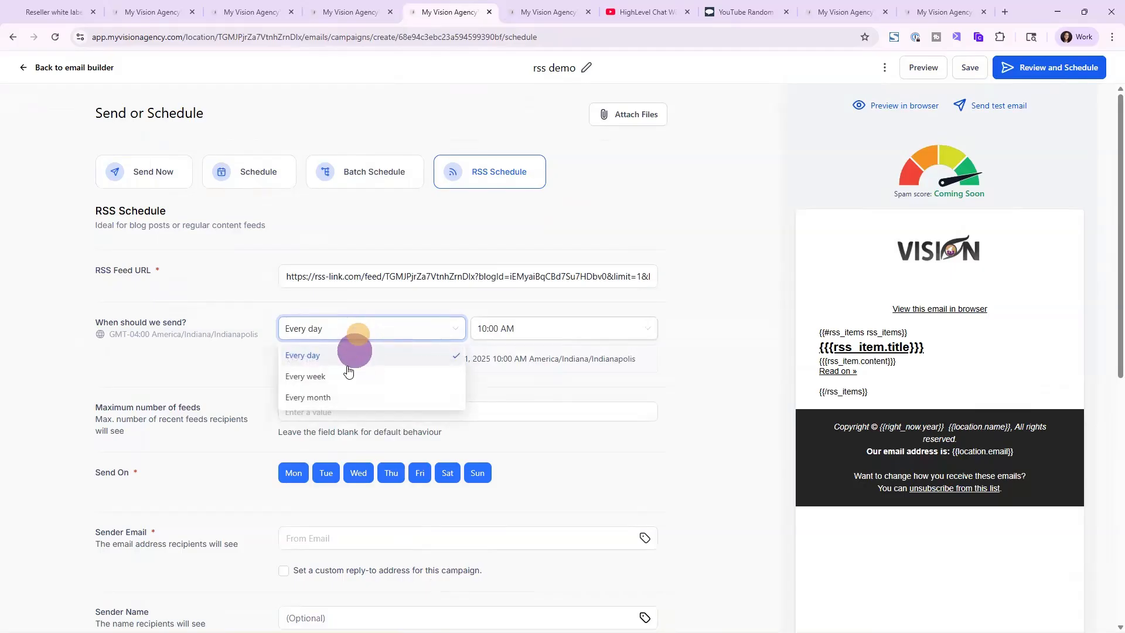
click(344, 374)
click(468, 333)
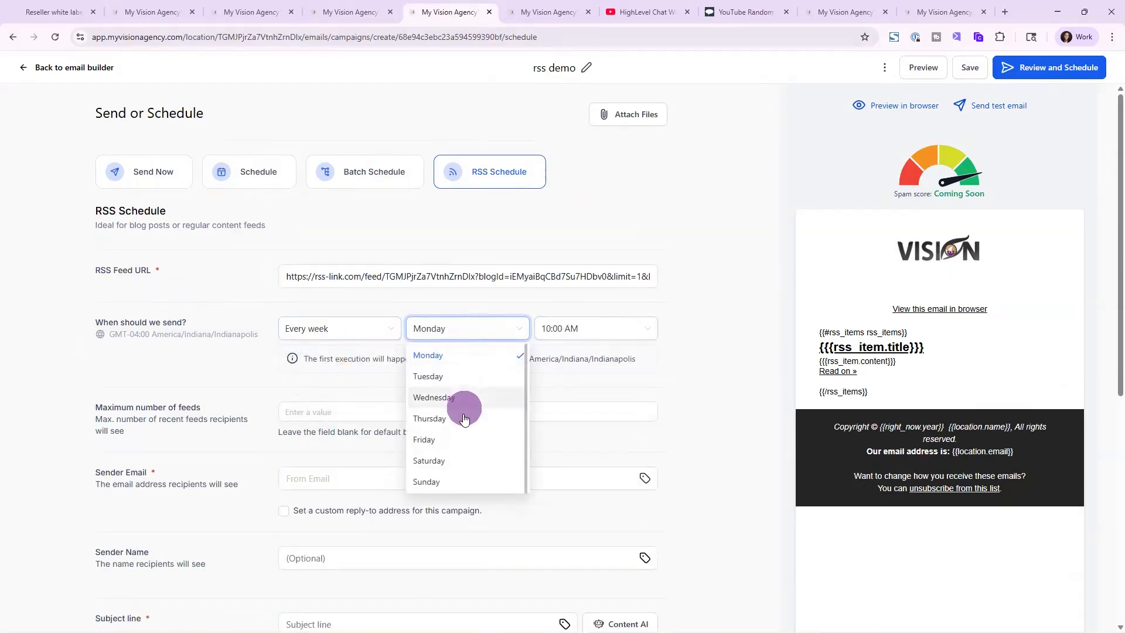
click(463, 419)
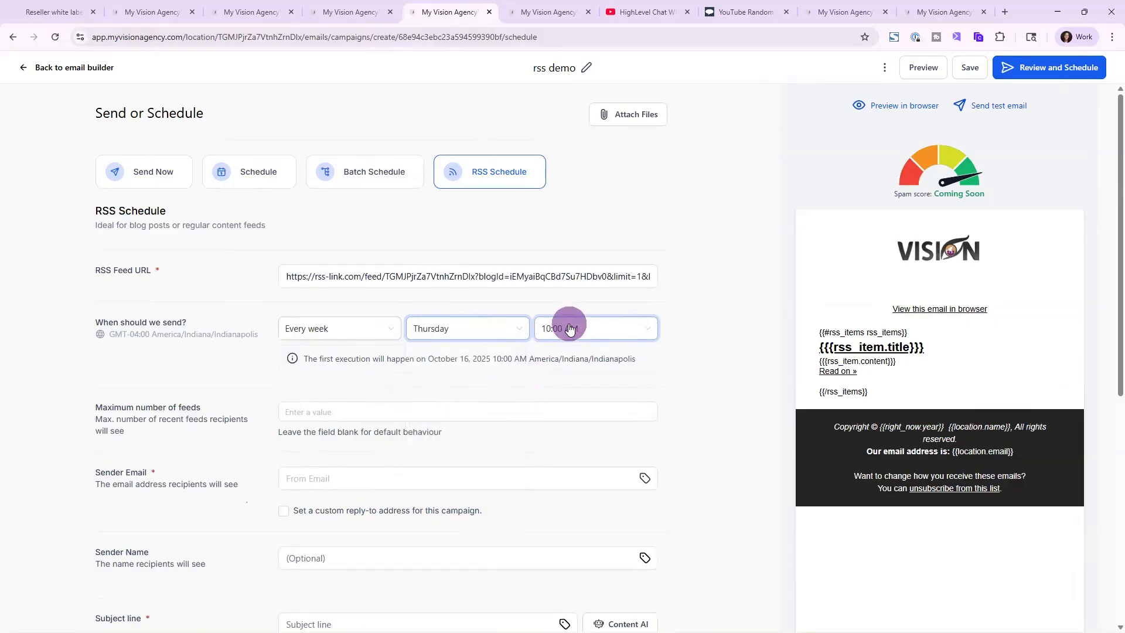
click(610, 328)
click(743, 328)
click(293, 414)
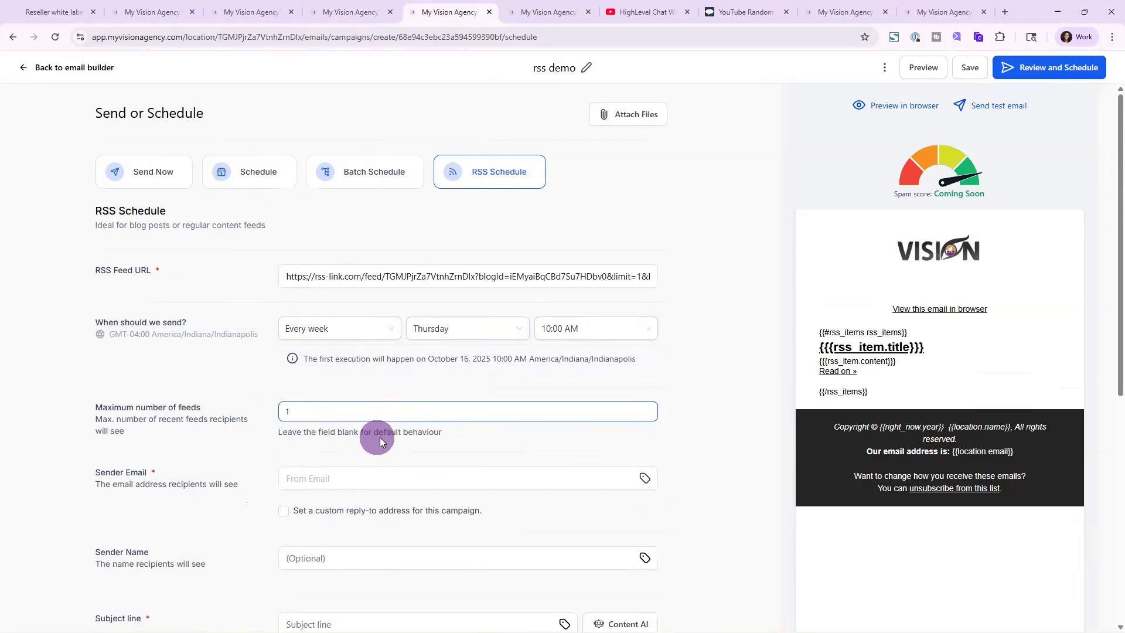
Set the campaign's recipients to be chosen from tags and select the blog tag.
scroll(377, 435, down, 1)
click(317, 416)
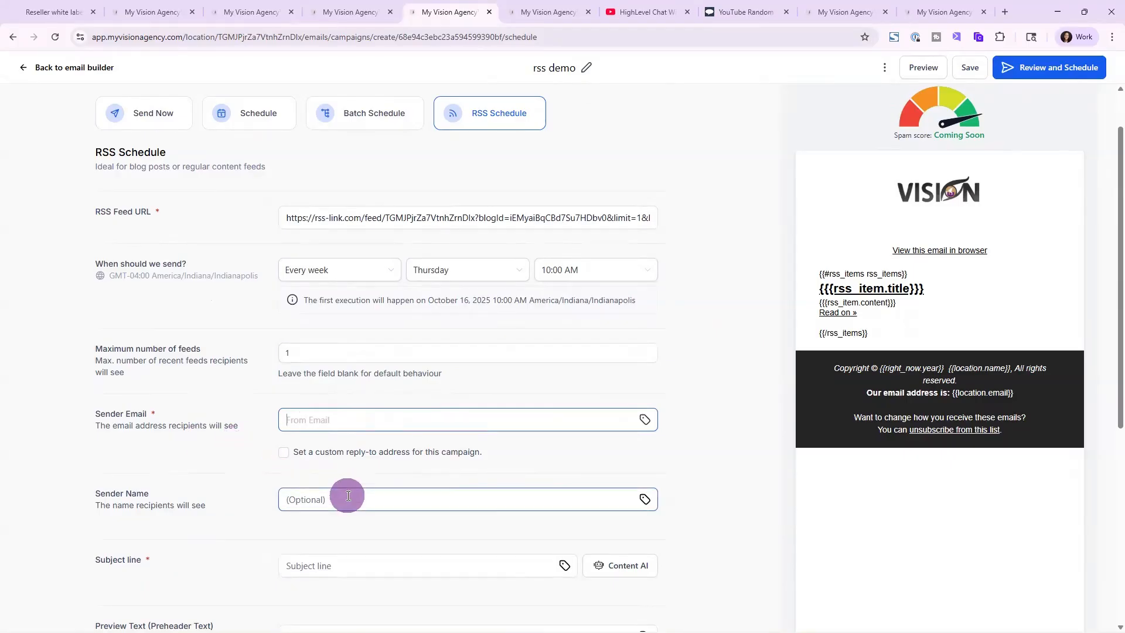
scroll(348, 486, down, 2)
click(349, 445)
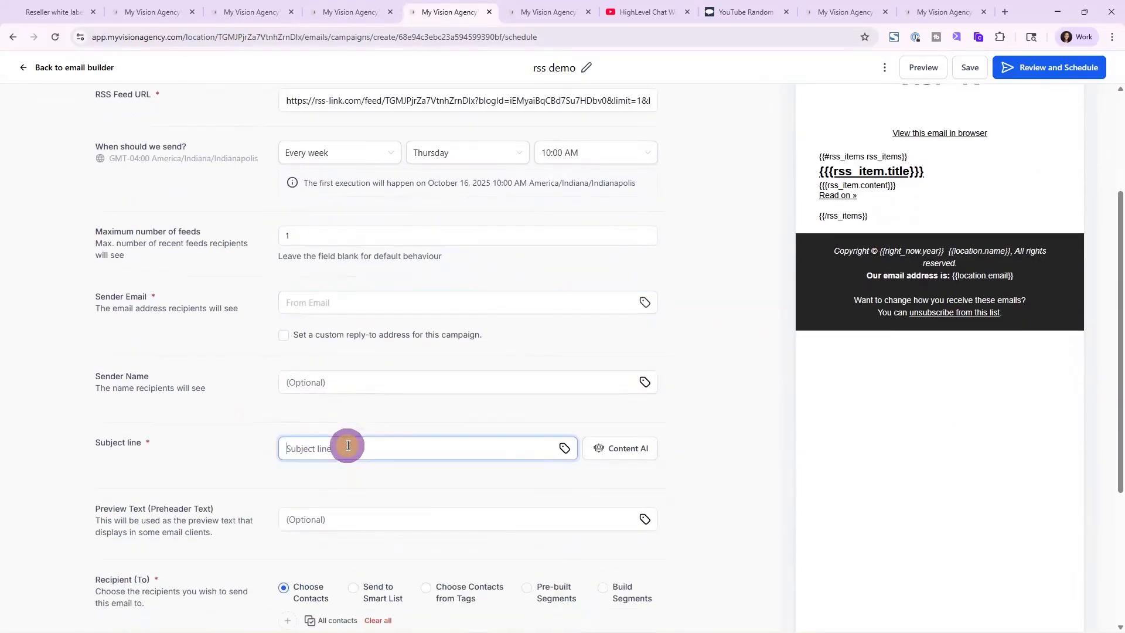
scroll(398, 445, down, 3)
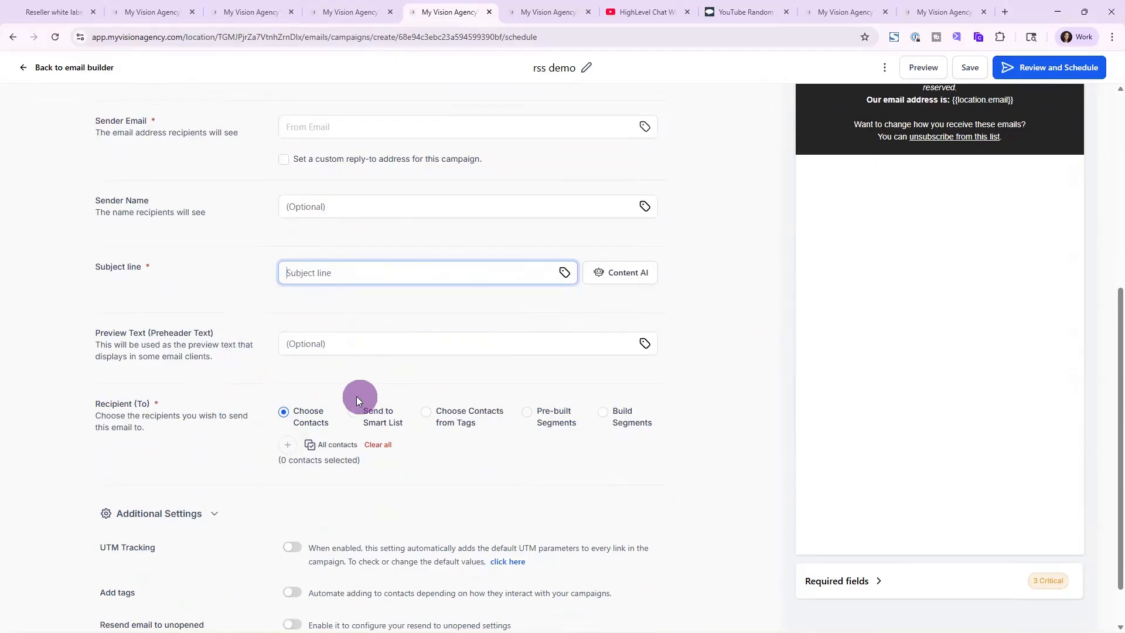
click(426, 411)
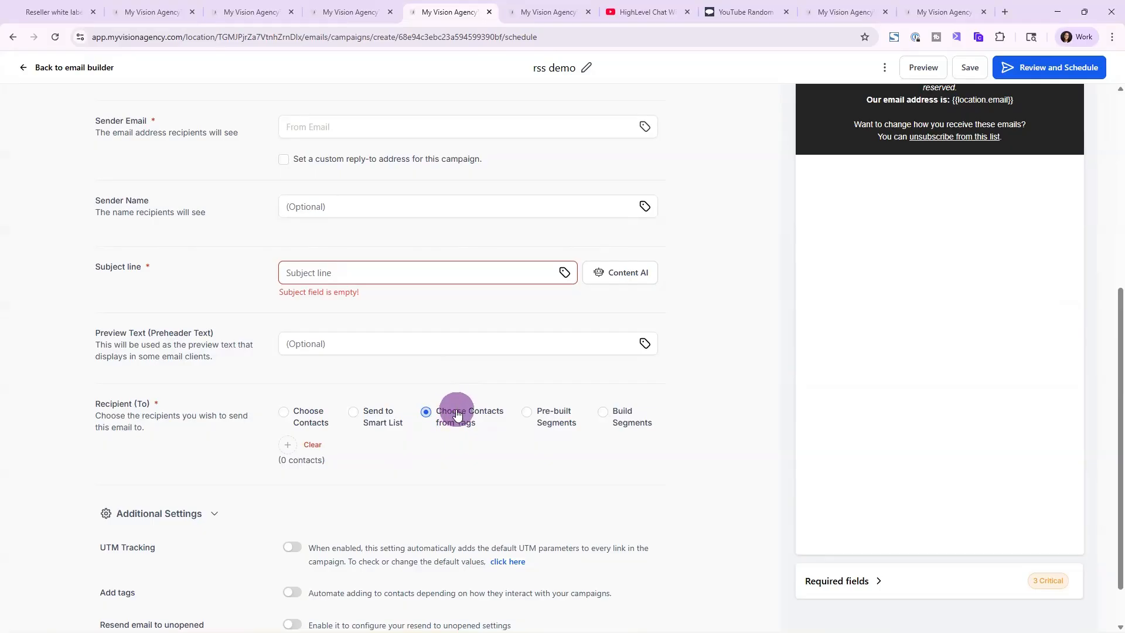
click(288, 444)
click(245, 286)
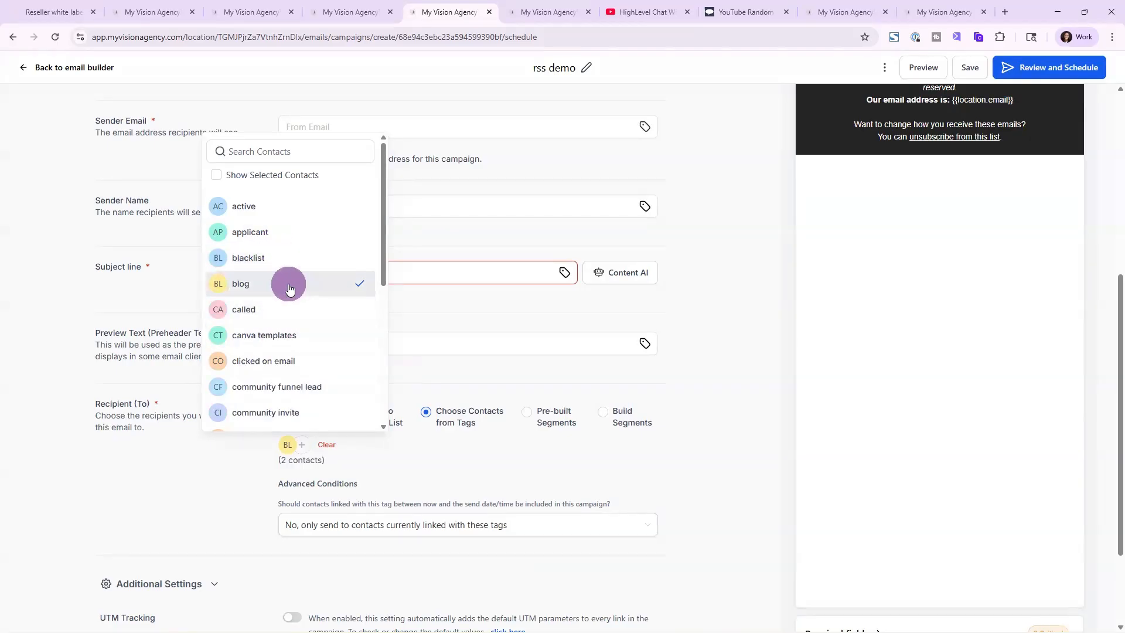
scroll(302, 287, down, 1)
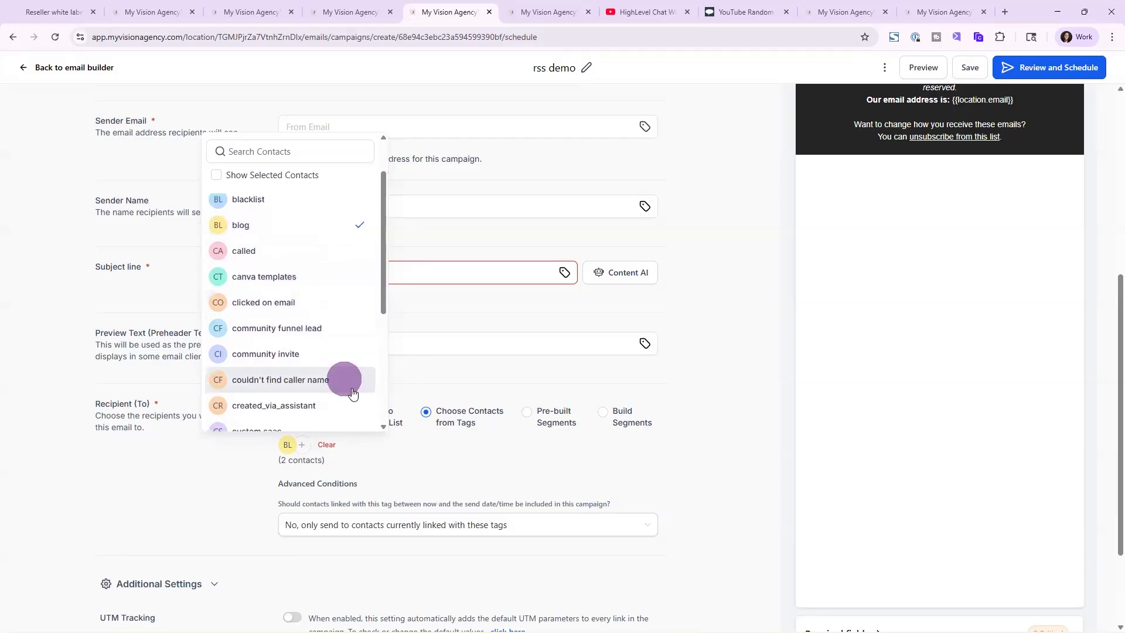
click(470, 455)
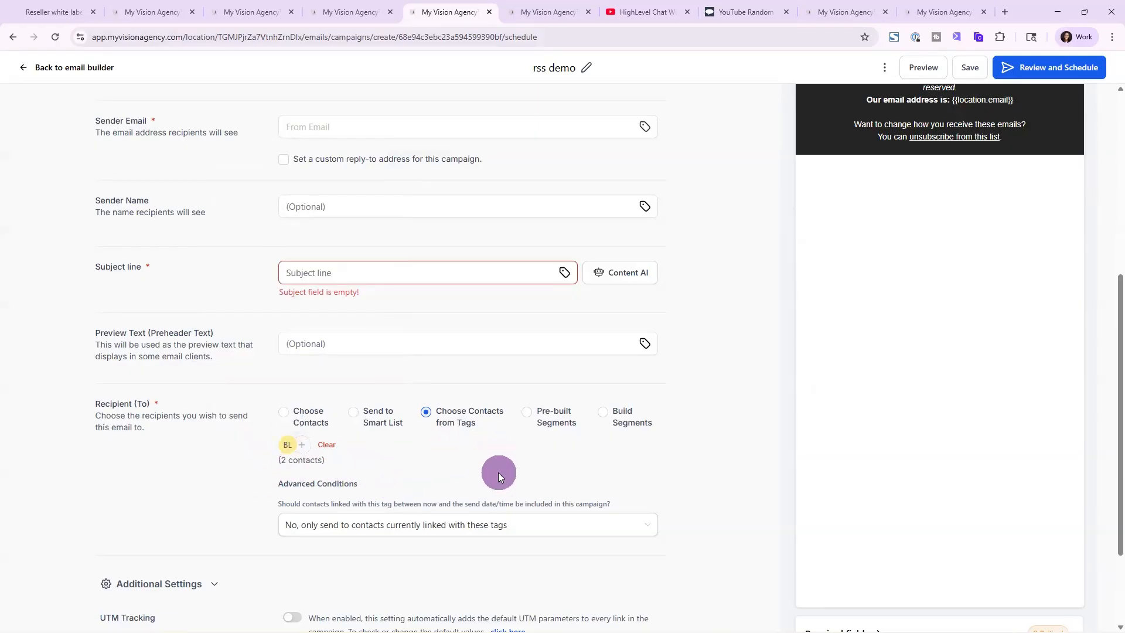
Set the advanced condition for contacts linked with the tag before the send date to "Yes, include them".
scroll(498, 473, down, 1)
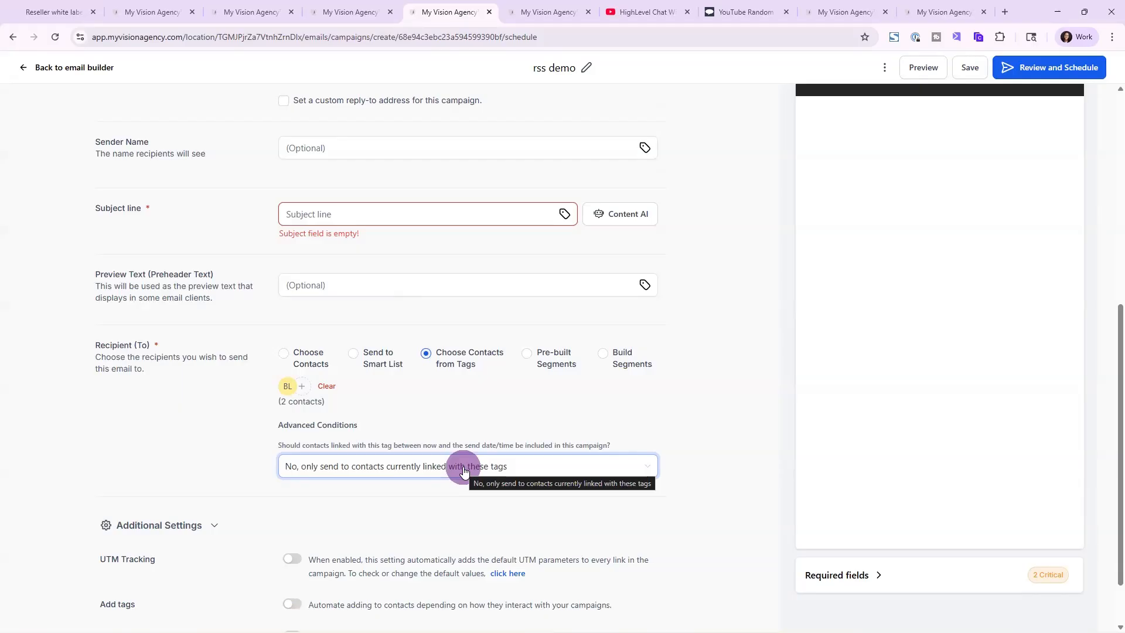
scroll(430, 163, up, 3)
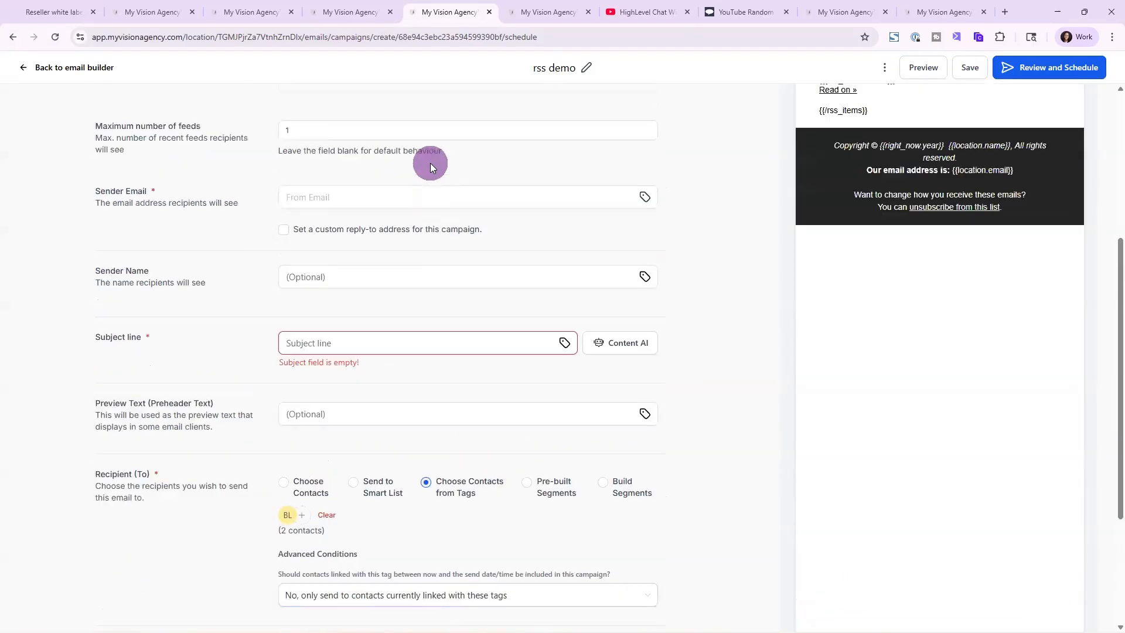
scroll(316, 221, up, 2)
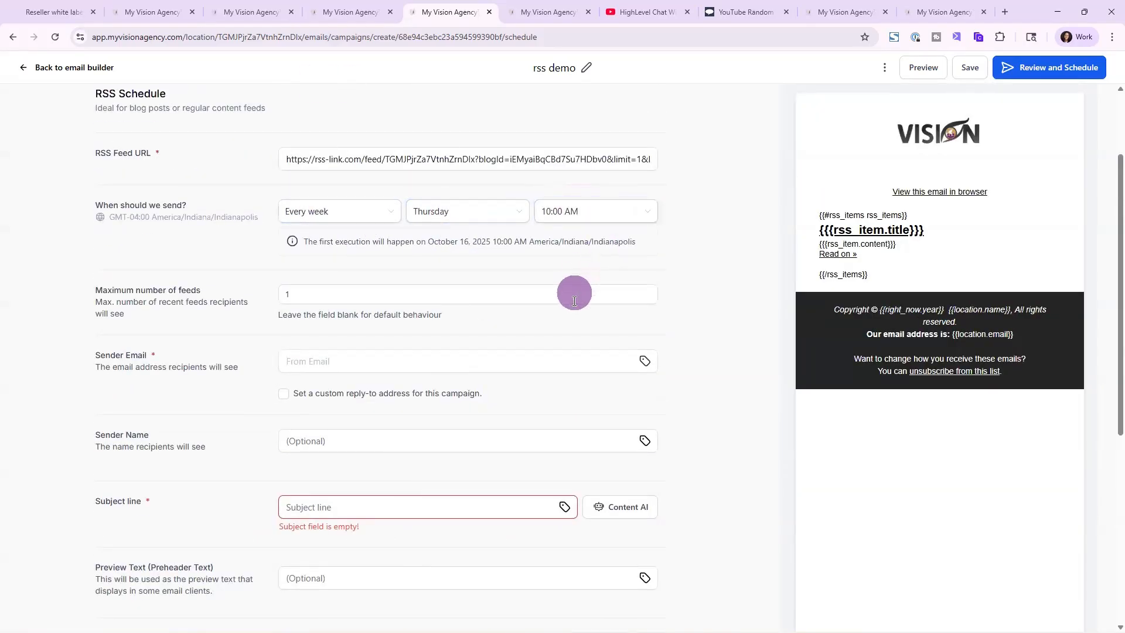
click(284, 294)
double_click(284, 294)
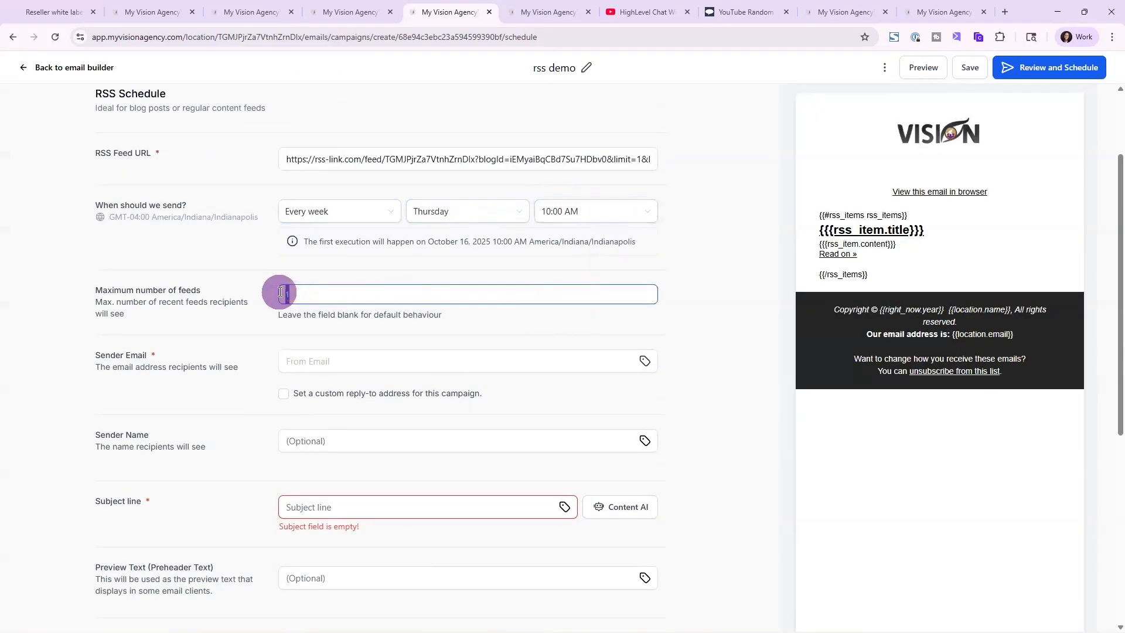
scroll(361, 317, down, 3)
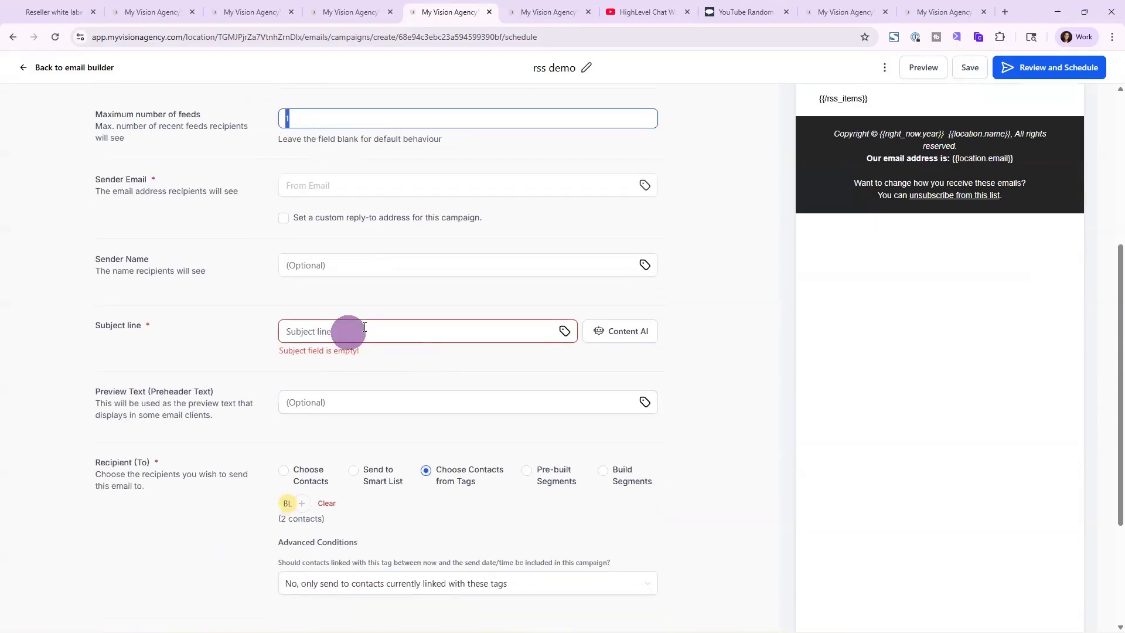
scroll(376, 328, down, 3)
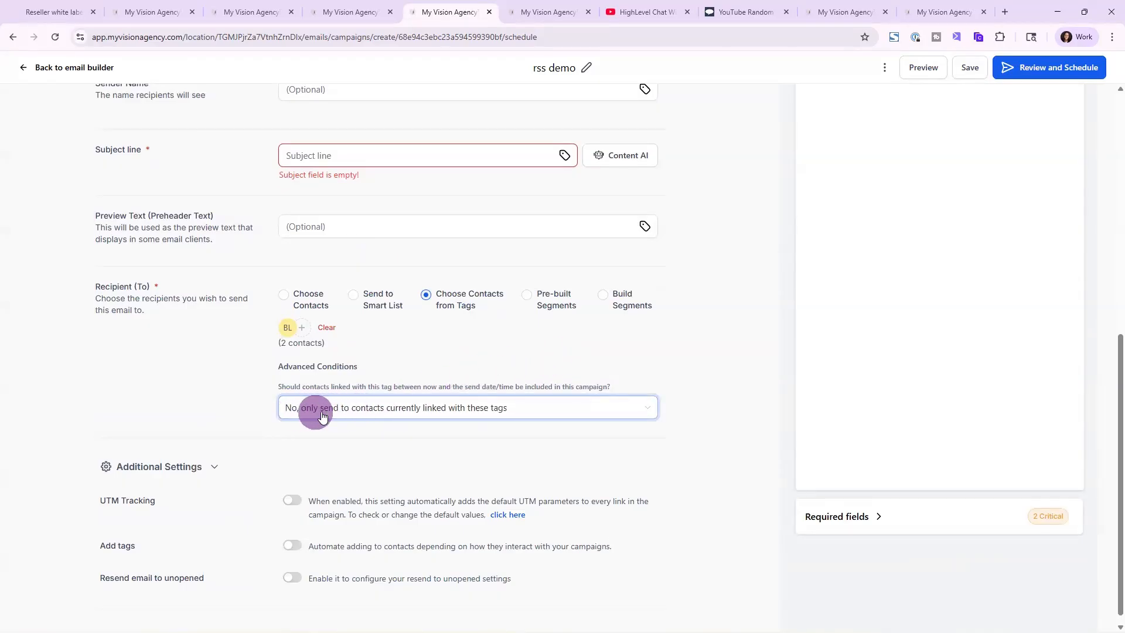
click(499, 409)
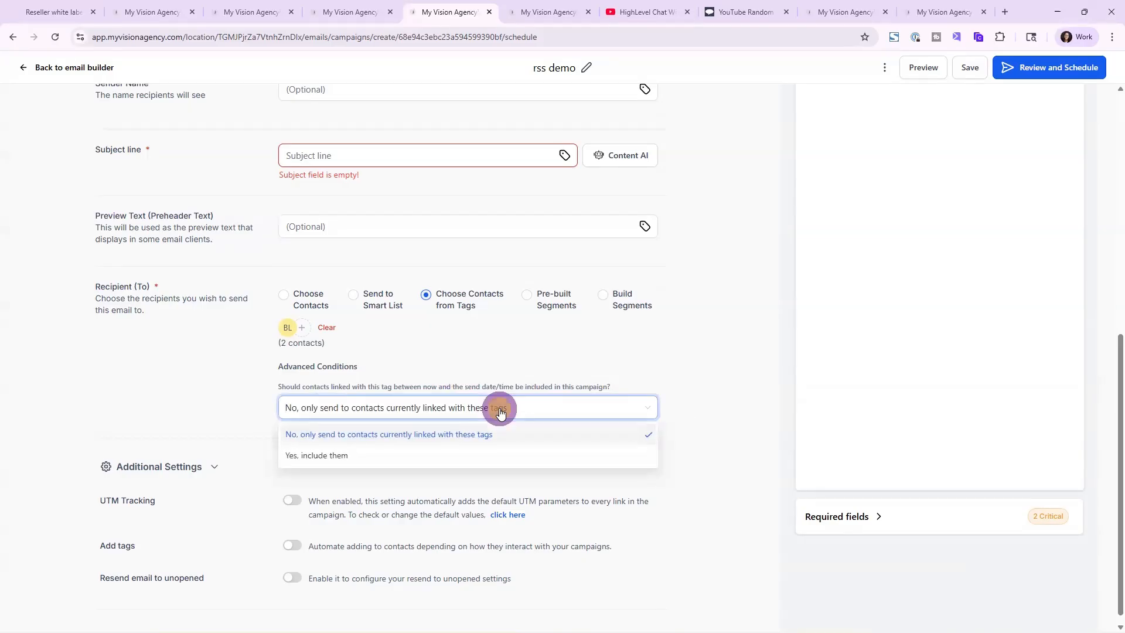
click(478, 456)
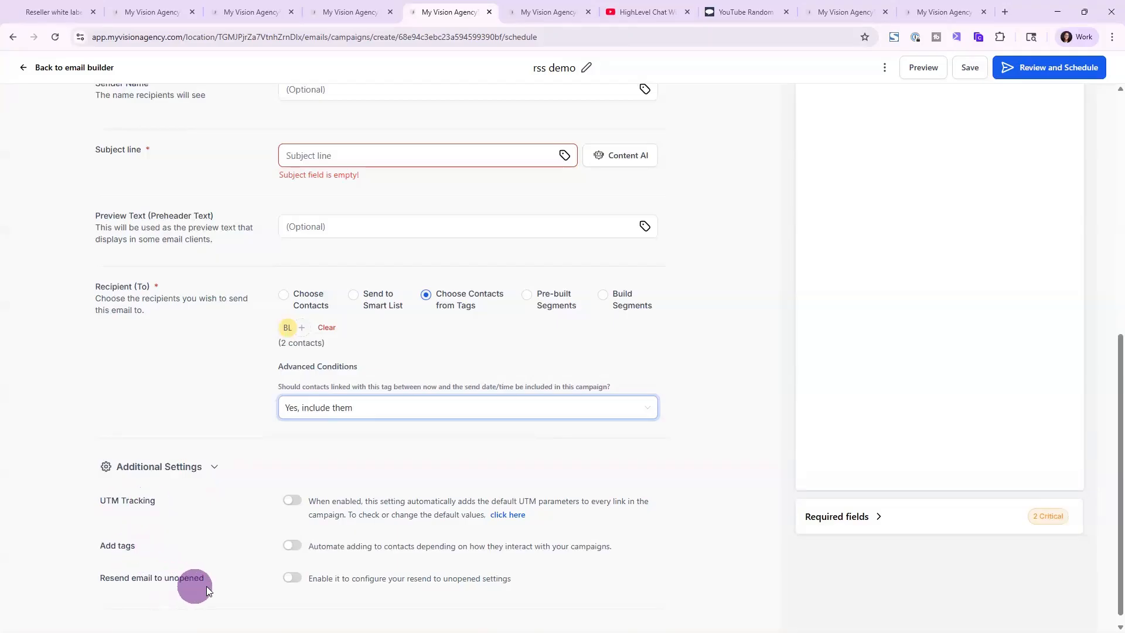
scroll(246, 561, down, 1)
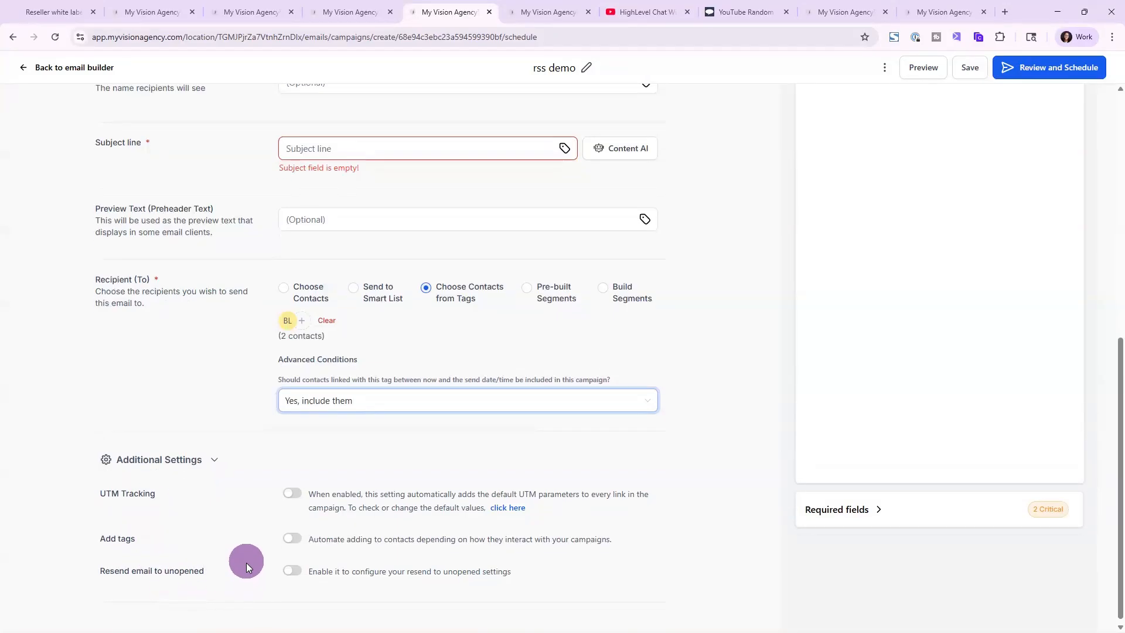
click(296, 571)
scroll(352, 509, down, 3)
click(328, 467)
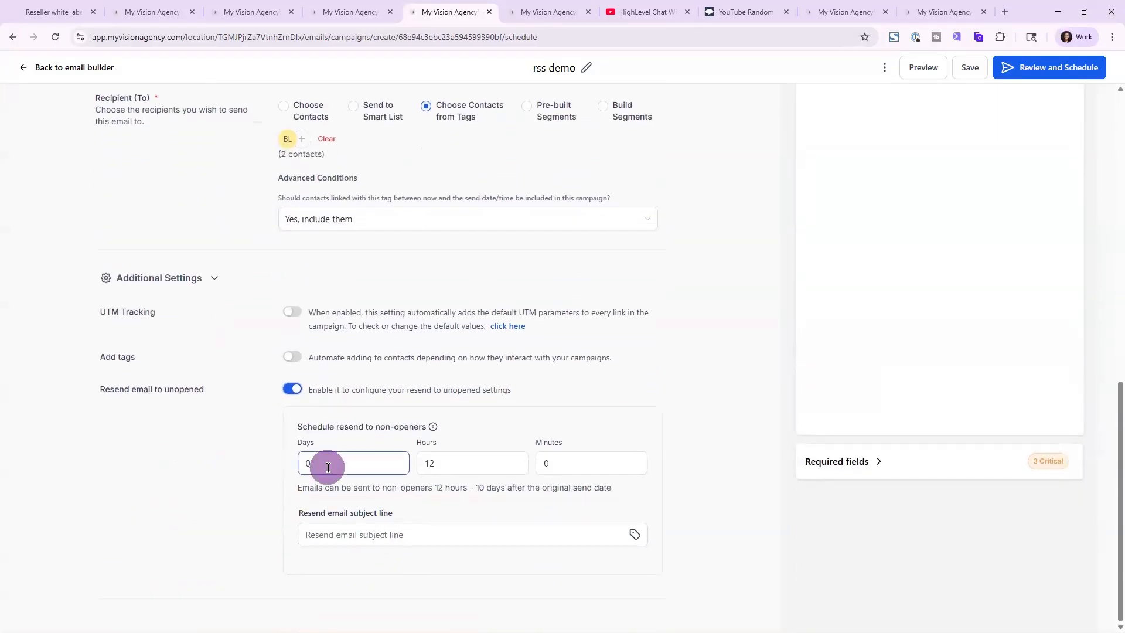
click(298, 417)
click(292, 389)
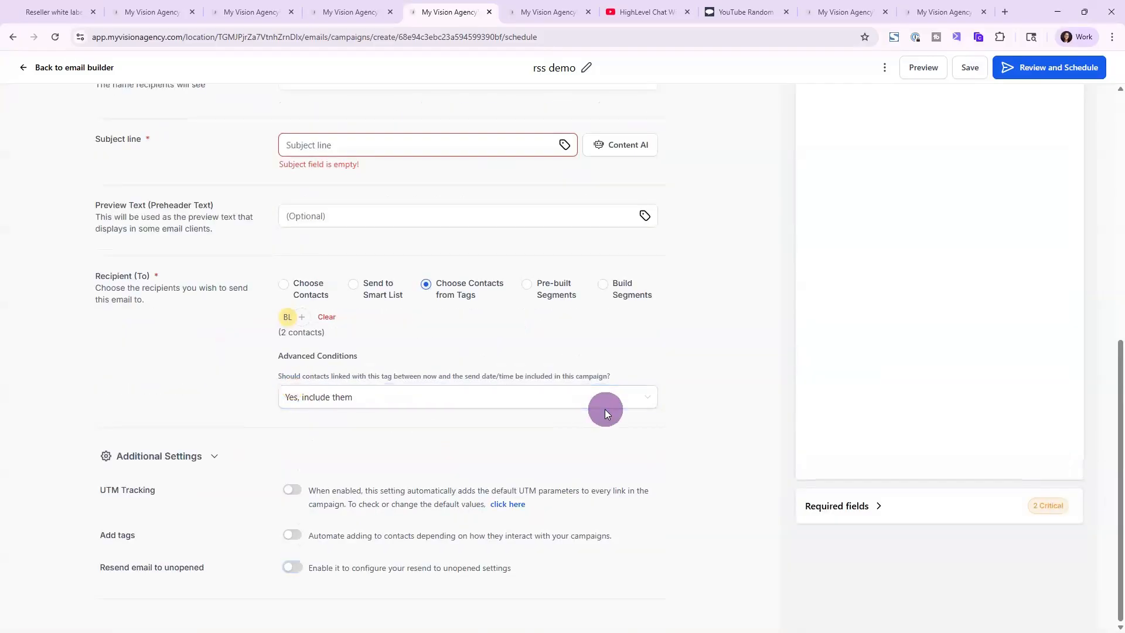
Examine the campaign's test email form, including its RSS Feed URL field, and close it without sending.
scroll(976, 405, up, 6)
scroll(976, 406, up, 2)
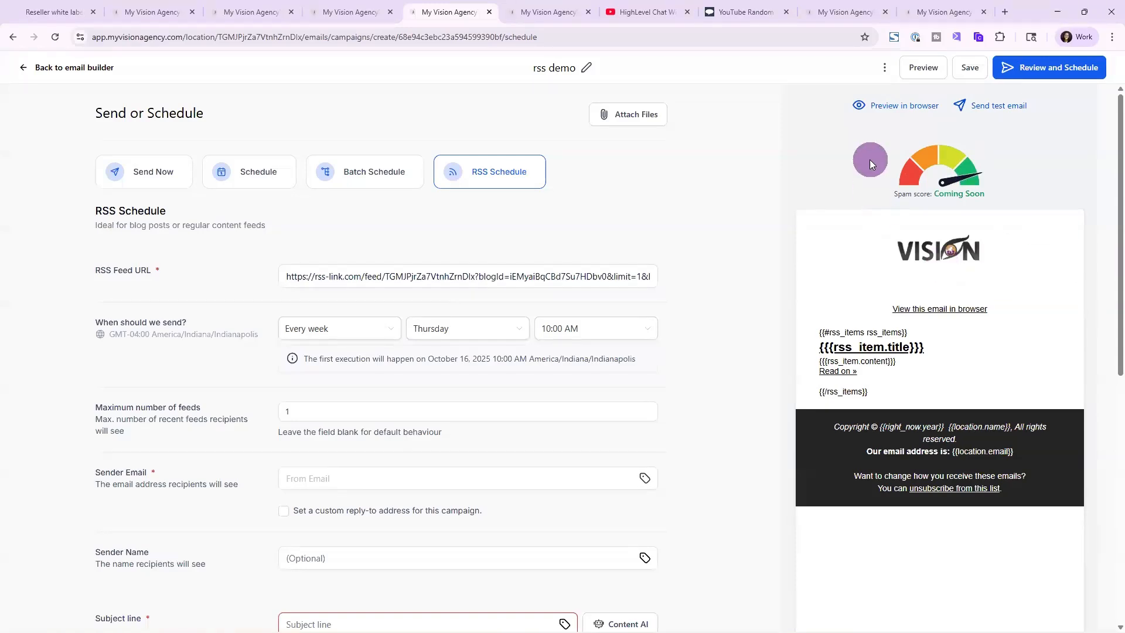
click(982, 108)
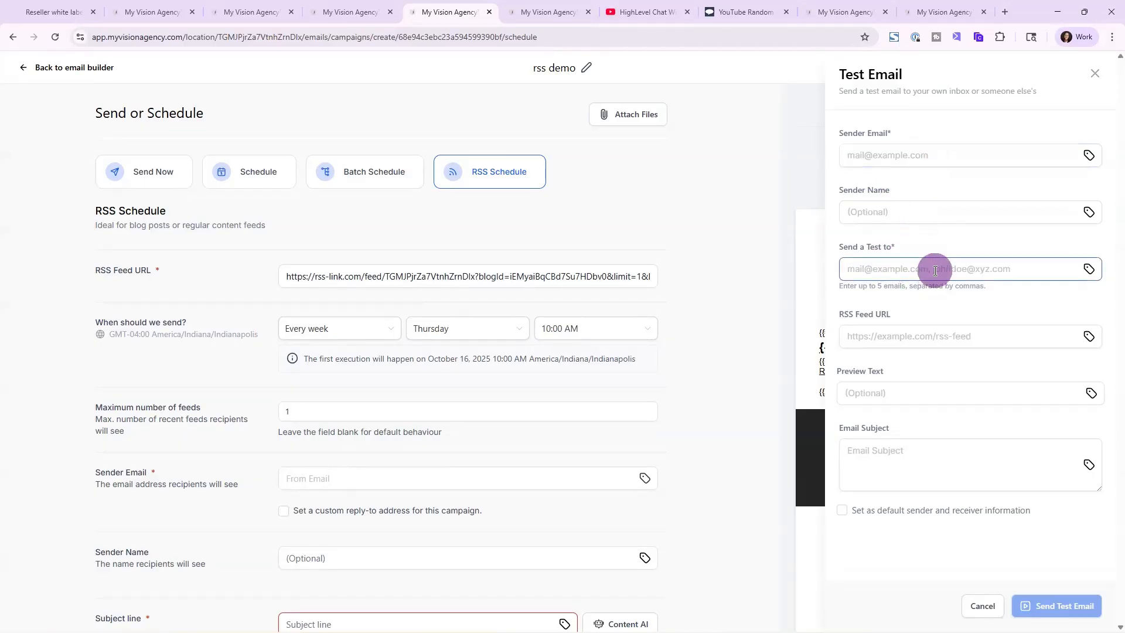
click(879, 337)
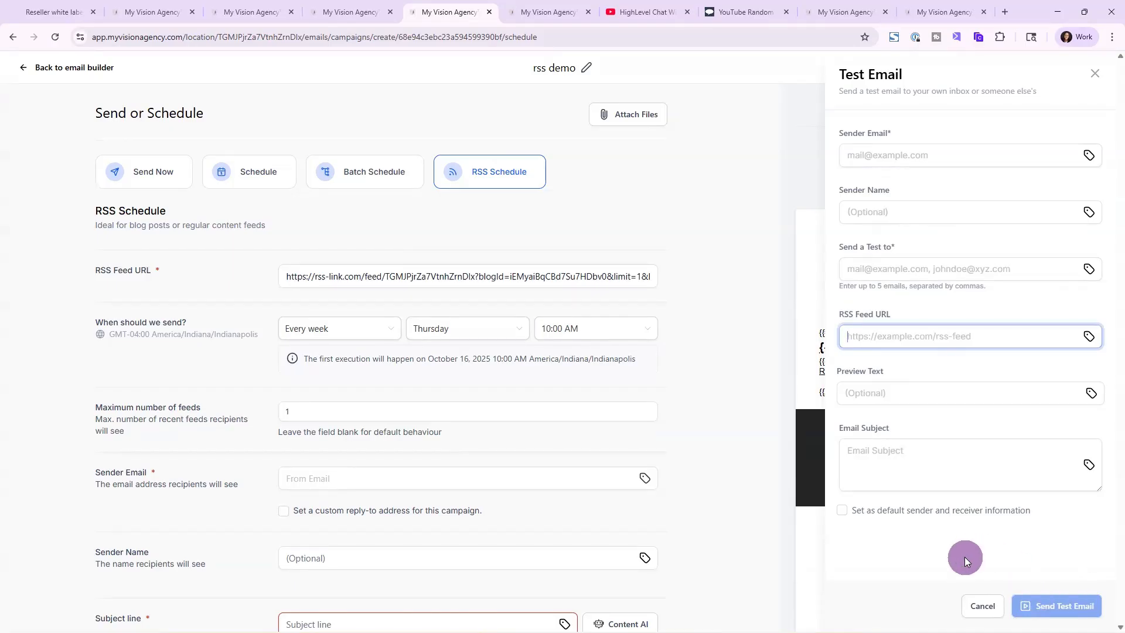
click(1094, 73)
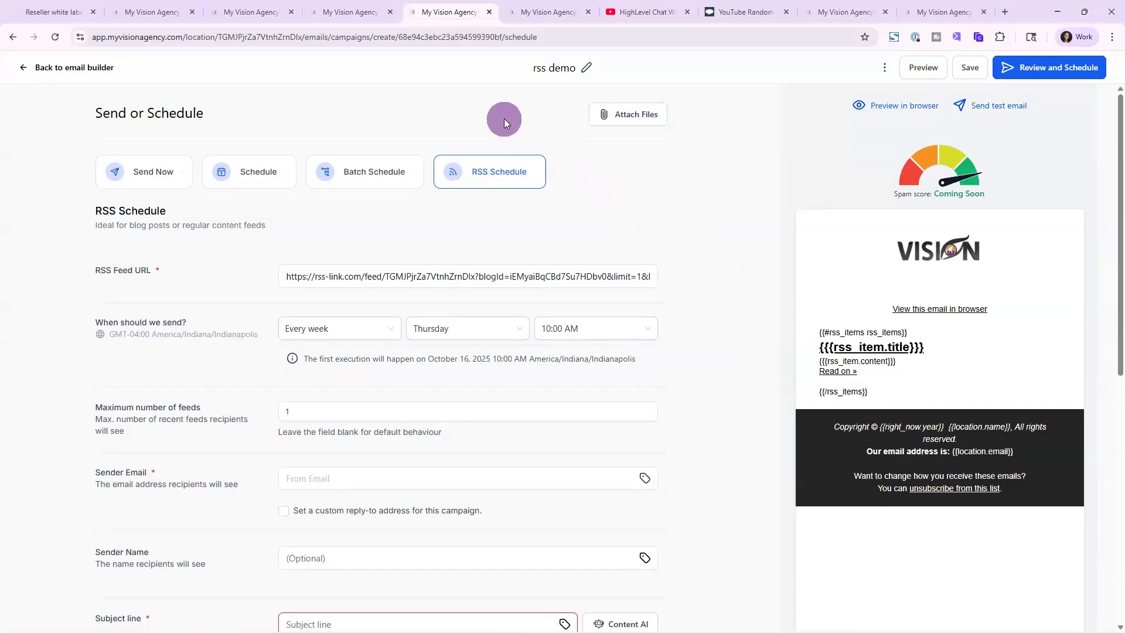
Start a new RSS post in the Social Planner and paste in the blog's RSS feed URL.
click(558, 4)
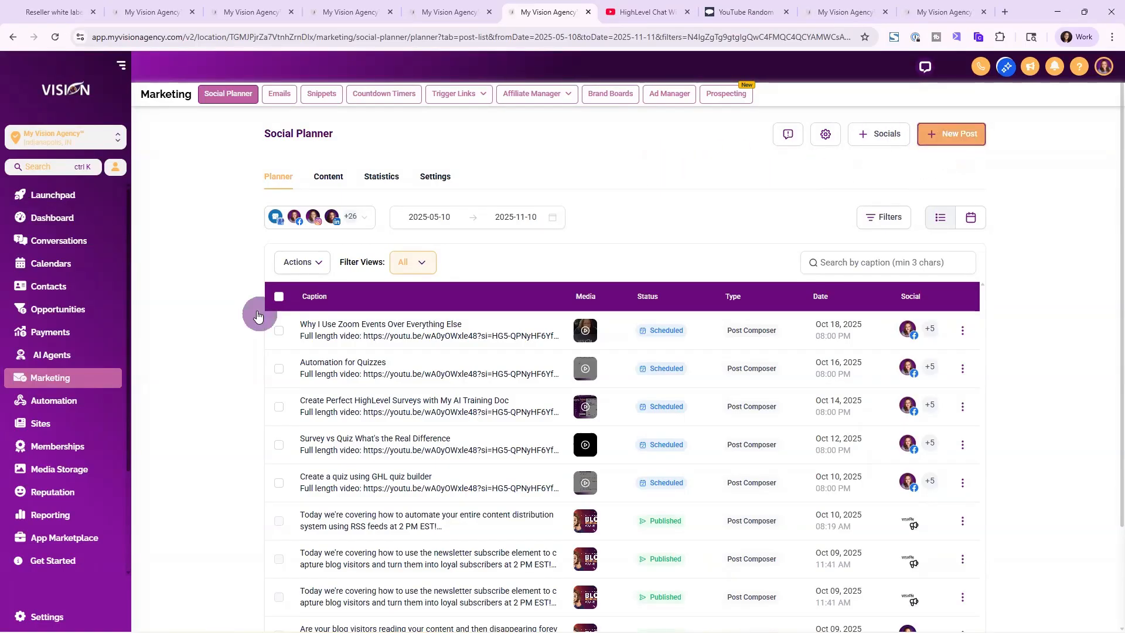
click(954, 139)
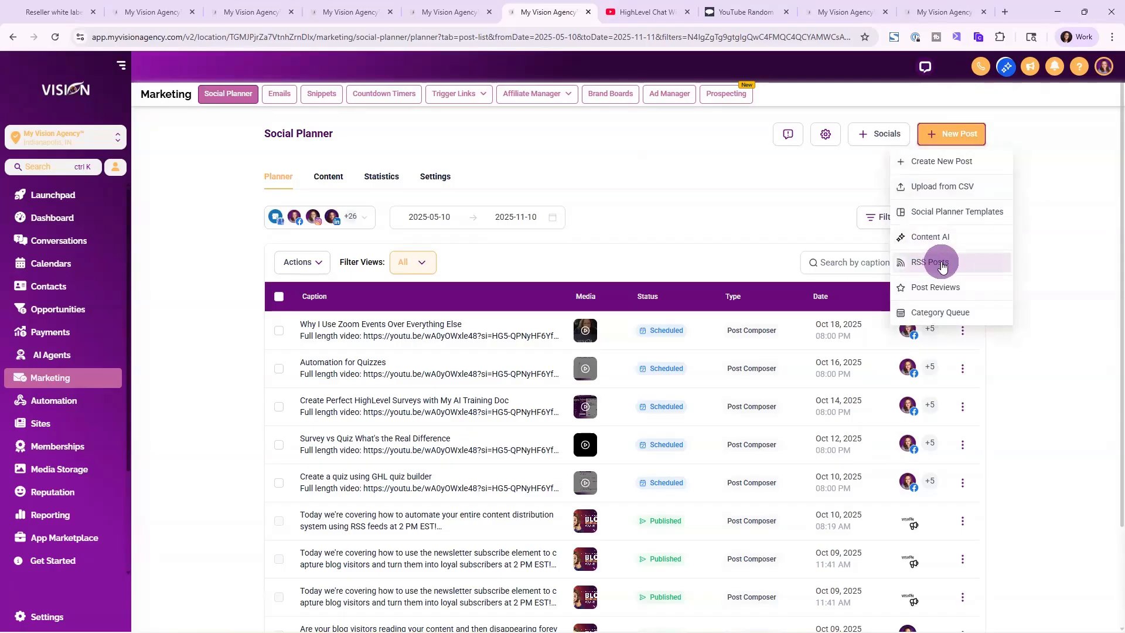
click(942, 267)
click(327, 256)
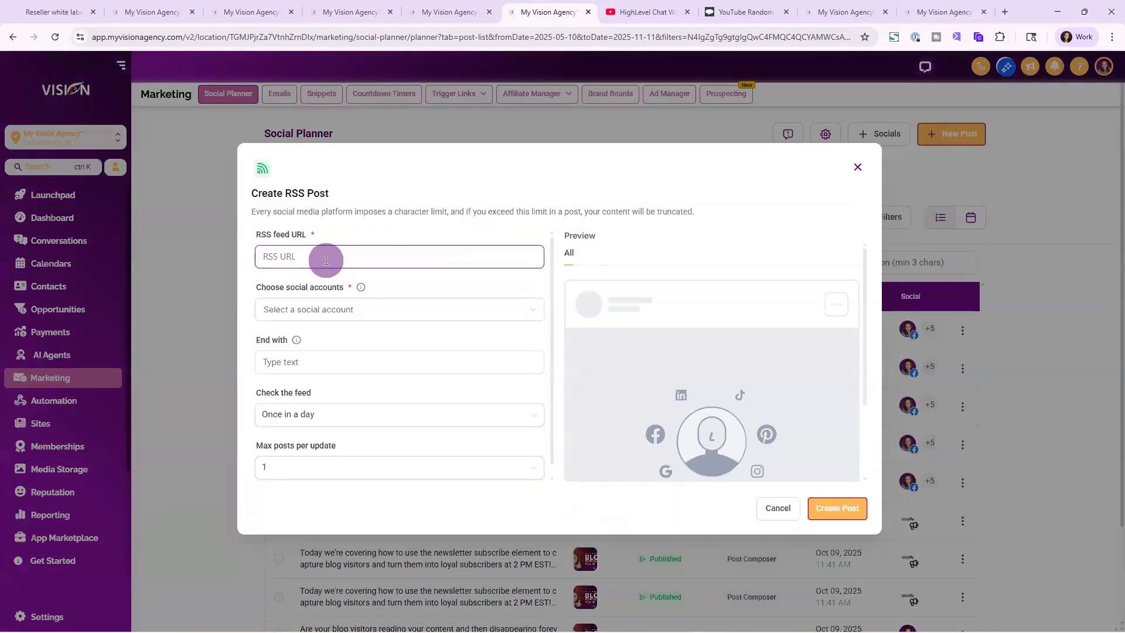
key(ctrl+v)
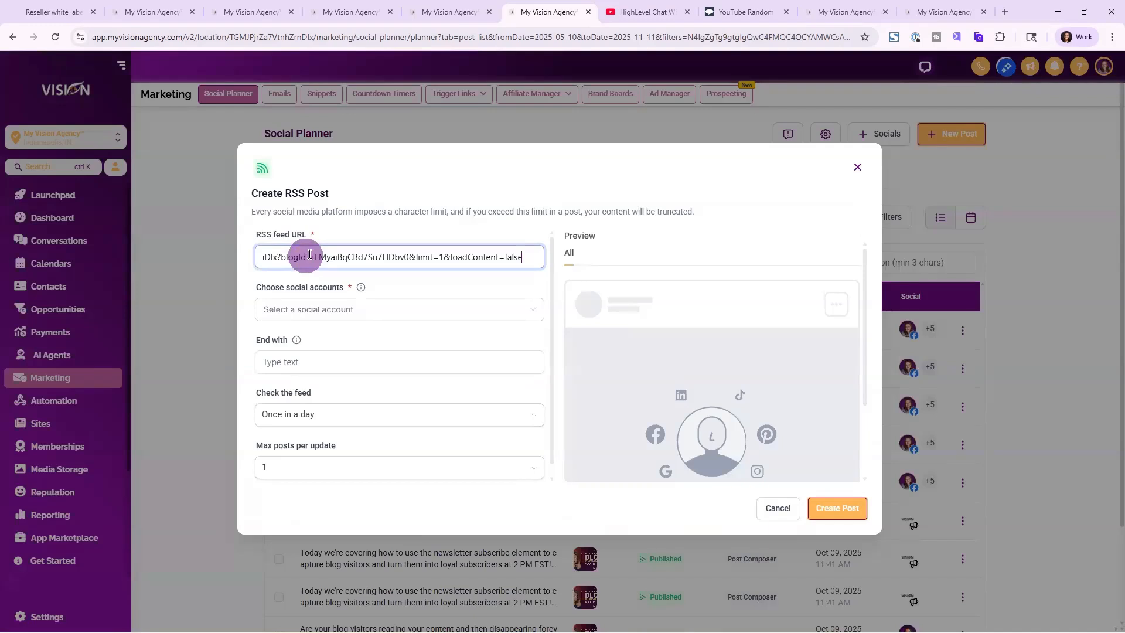
Select the Vision Marketing and Design business profile and the first Facebook account as the RSS post's social accounts.
click(369, 307)
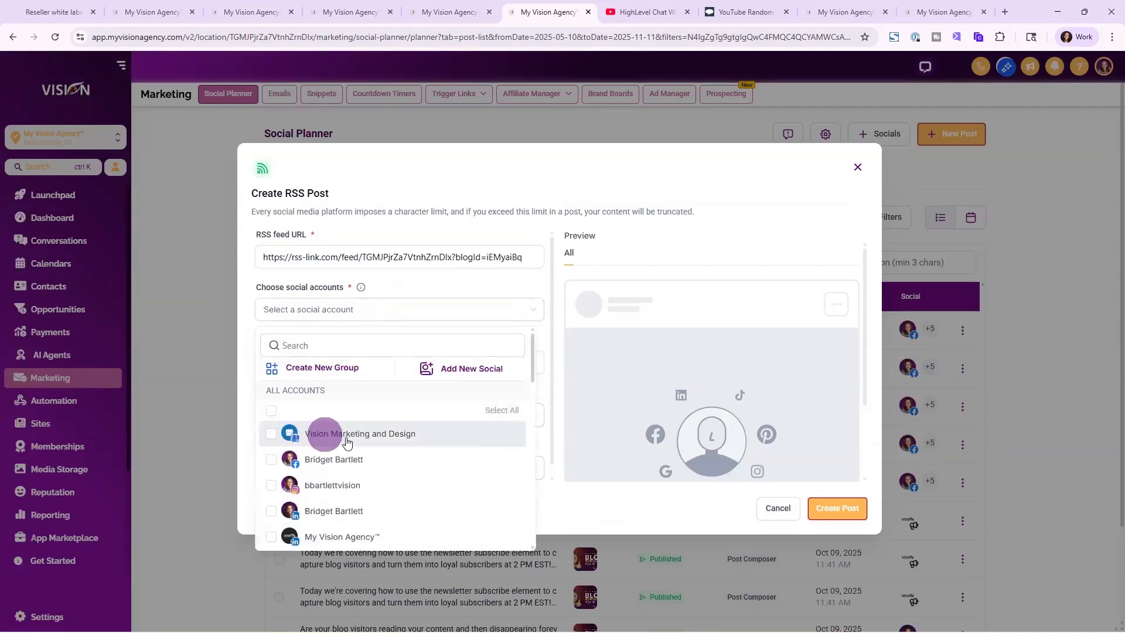
scroll(365, 446, down, 2)
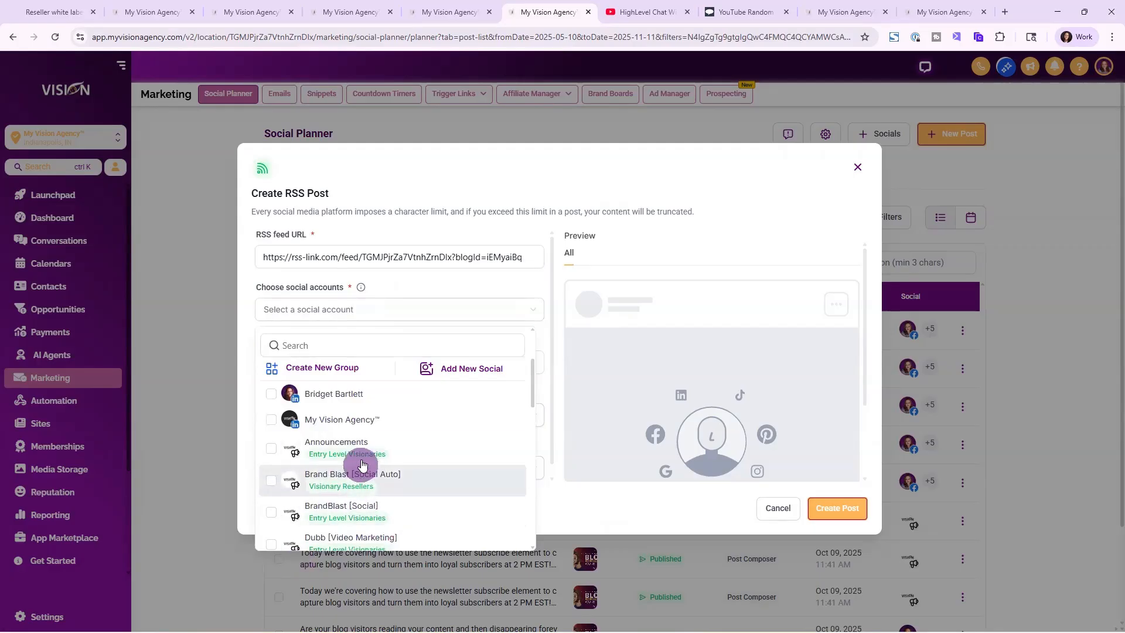
scroll(350, 453, up, 2)
click(271, 433)
click(271, 459)
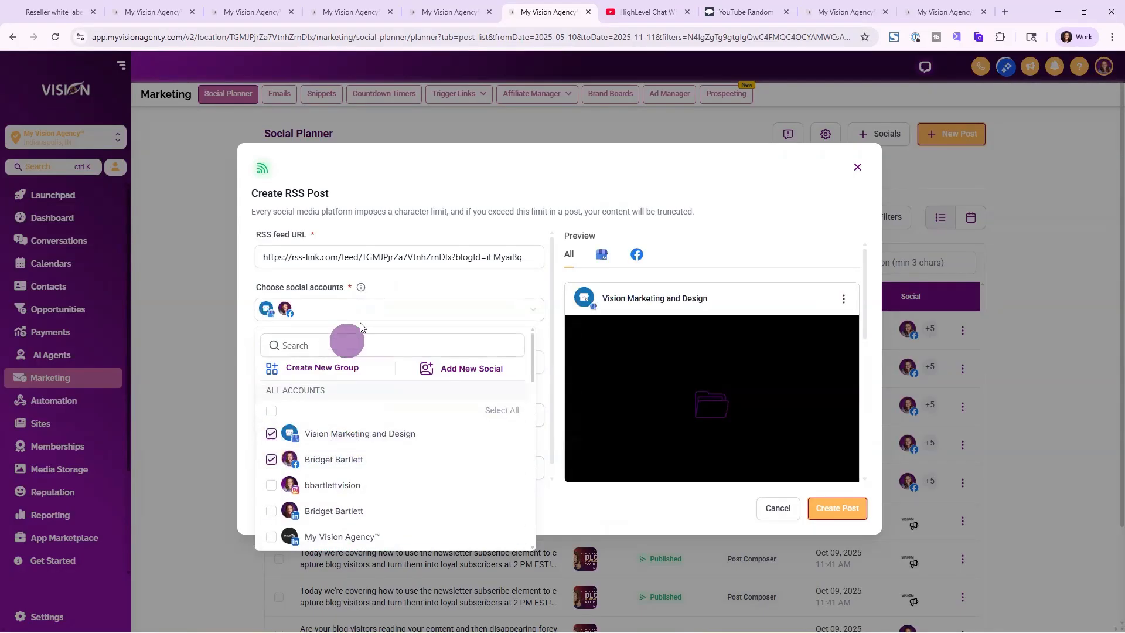
click(407, 284)
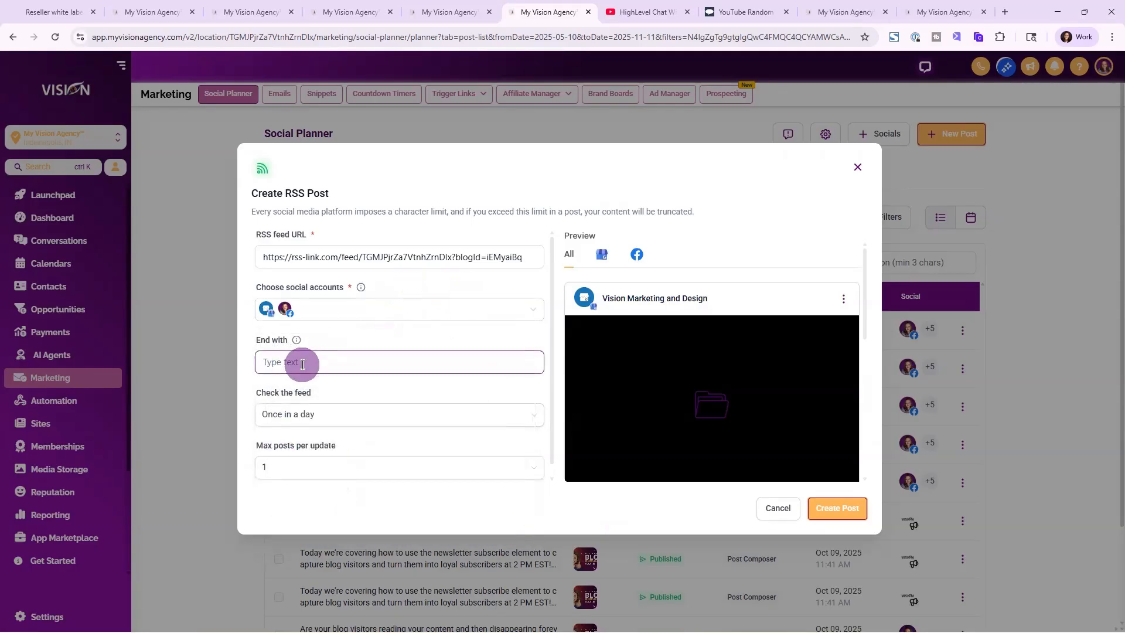
Check the purpose of the "End with" text, leave it blank, and have the feed checked once in a day.
mouse_move(296, 341)
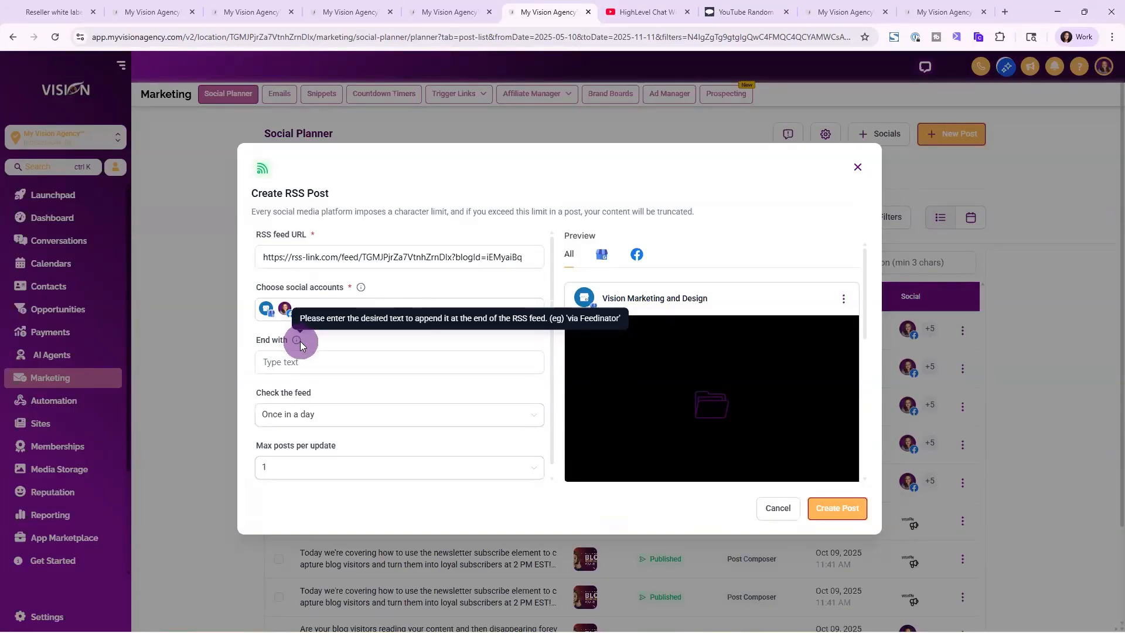
click(295, 361)
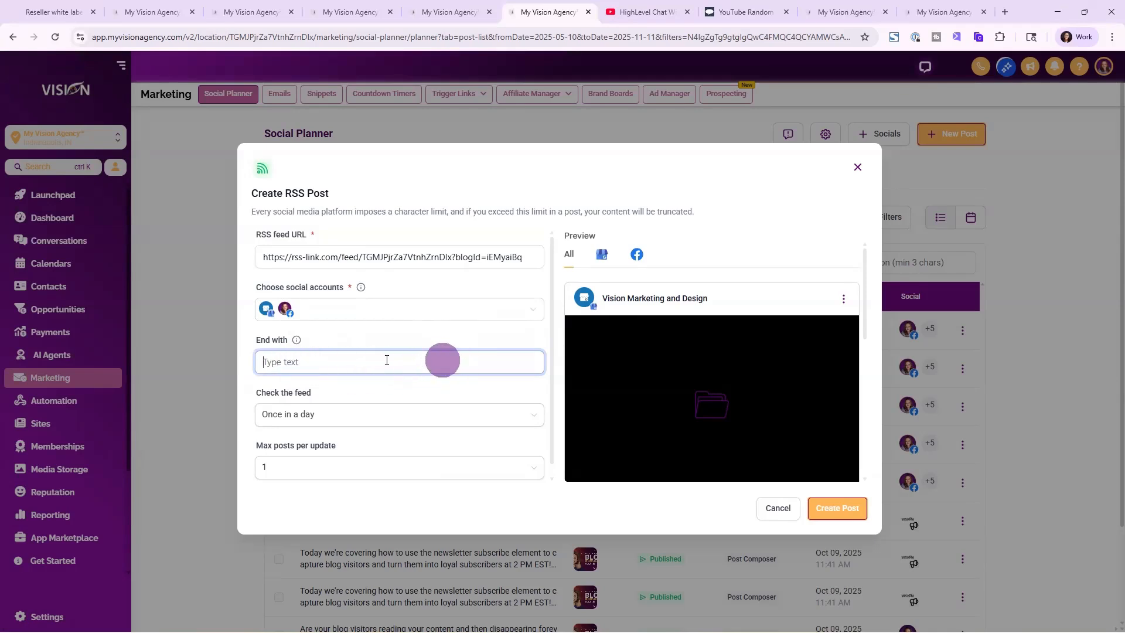
click(287, 415)
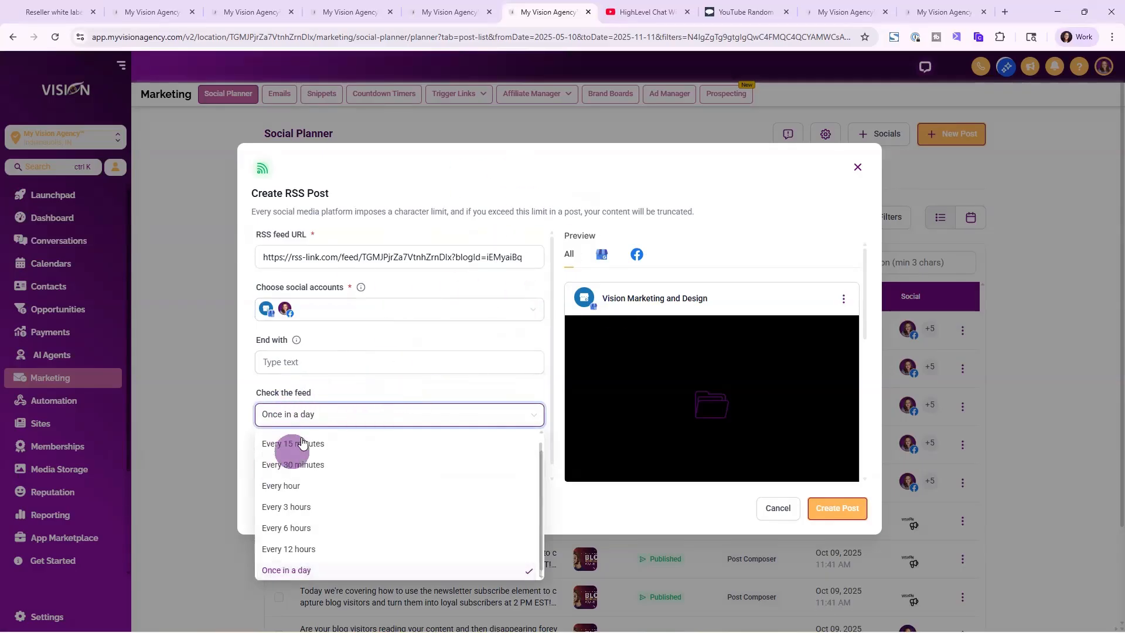
click(306, 574)
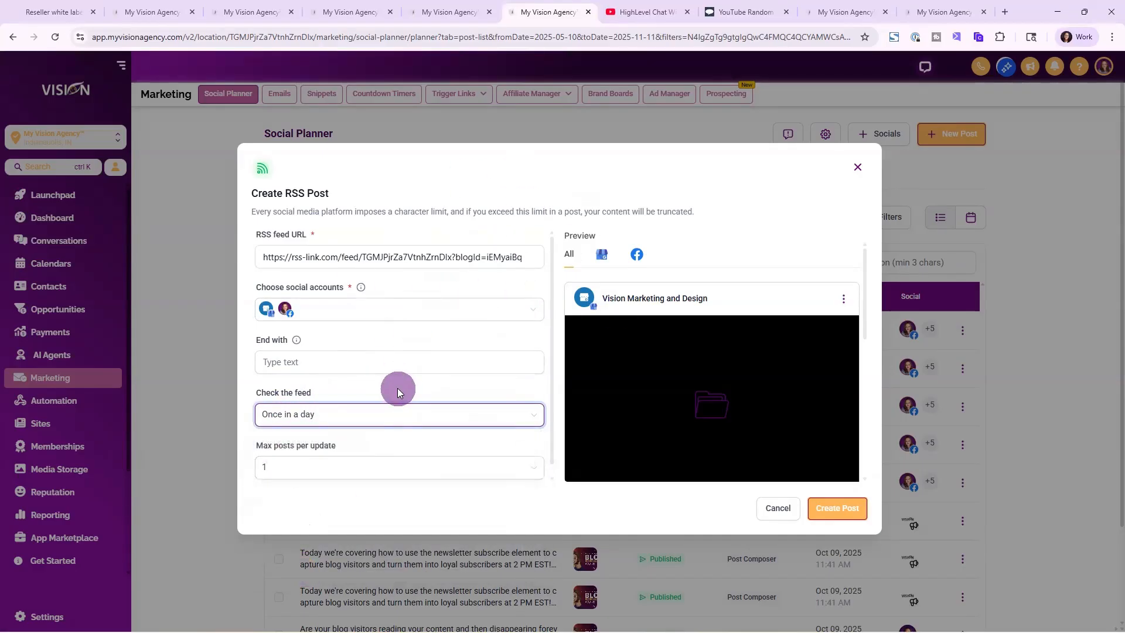
Review the full RSS feed URL and keep the maximum posts per update at 1.
click(335, 467)
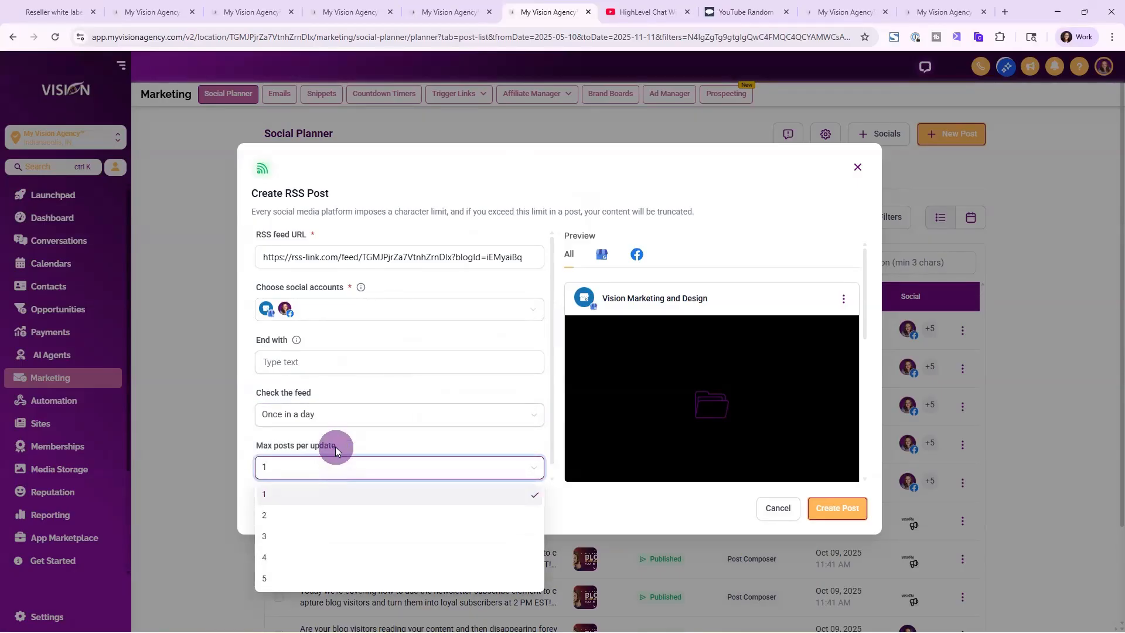
click(346, 259)
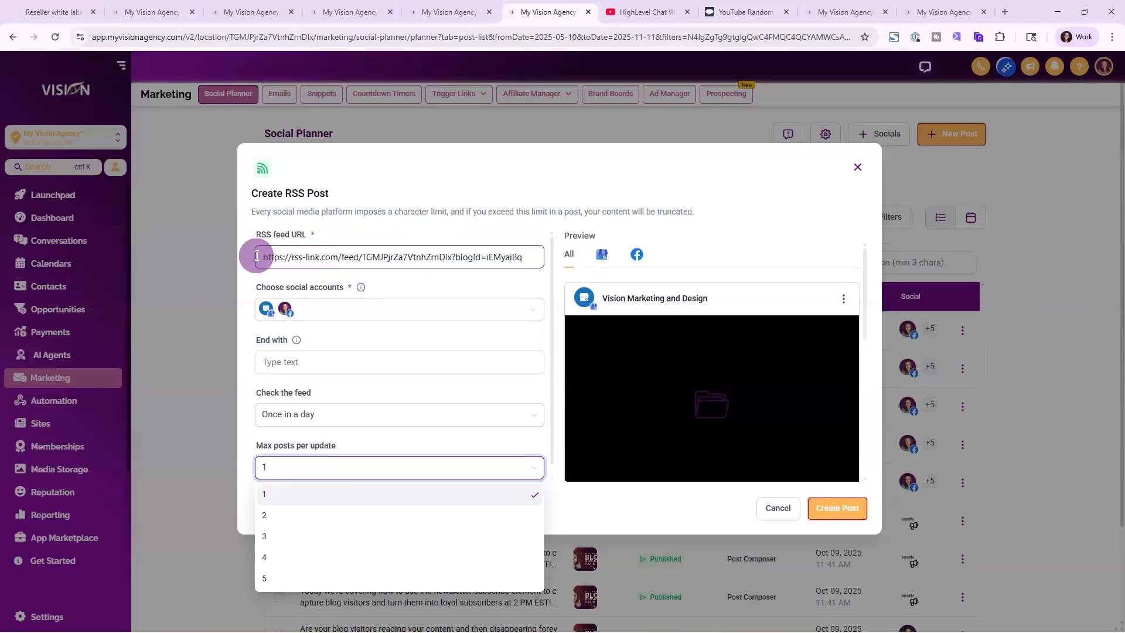
drag(267, 257, 573, 269)
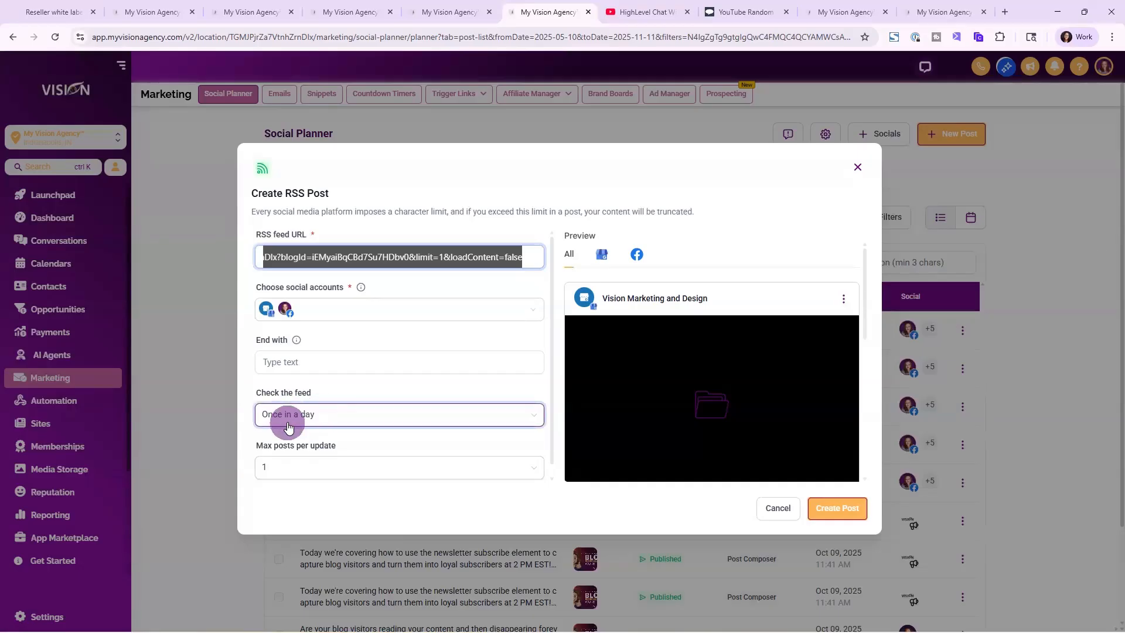
click(310, 468)
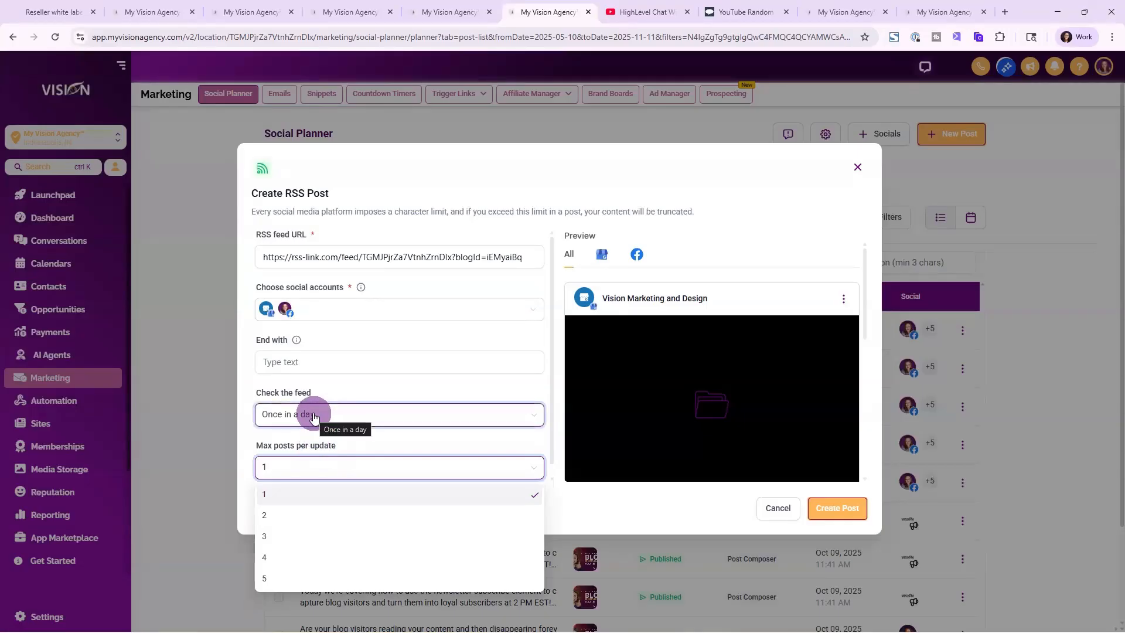
click(272, 494)
click(318, 467)
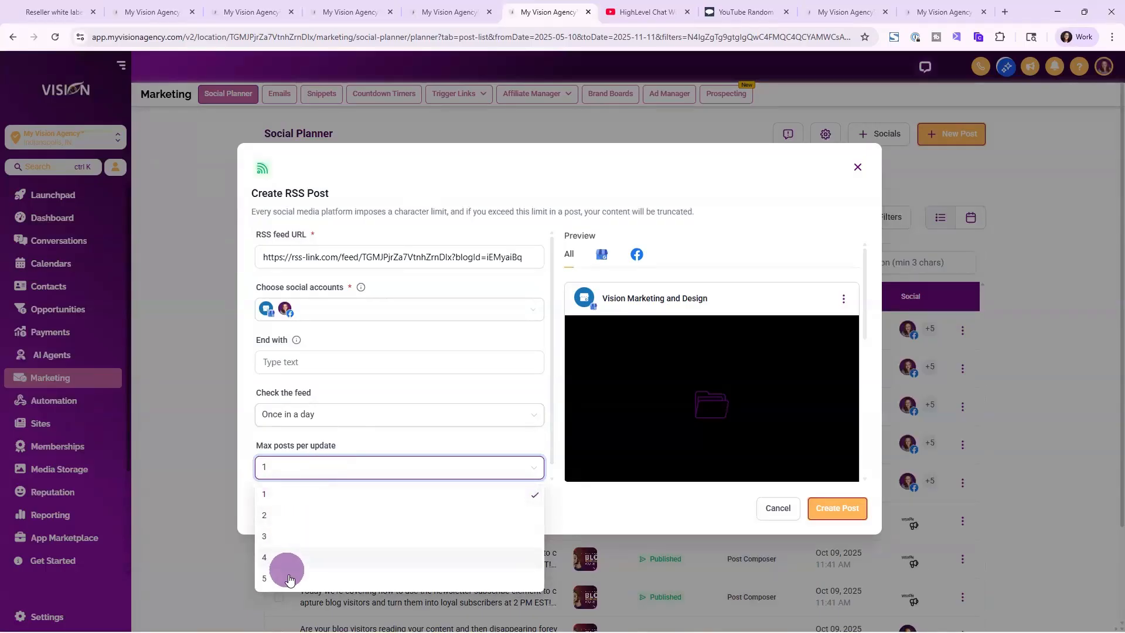
click(585, 500)
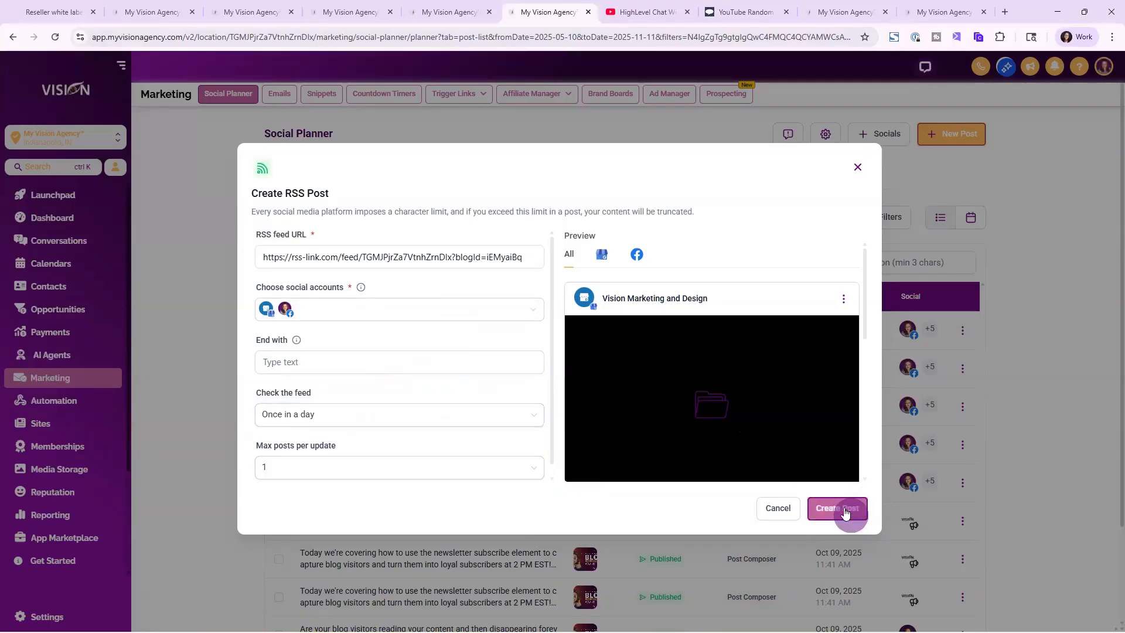
Check the RSS post preview, and open the publishing settings of the tripwire funnel blog post to inspect its cover image.
scroll(723, 357, down, 2)
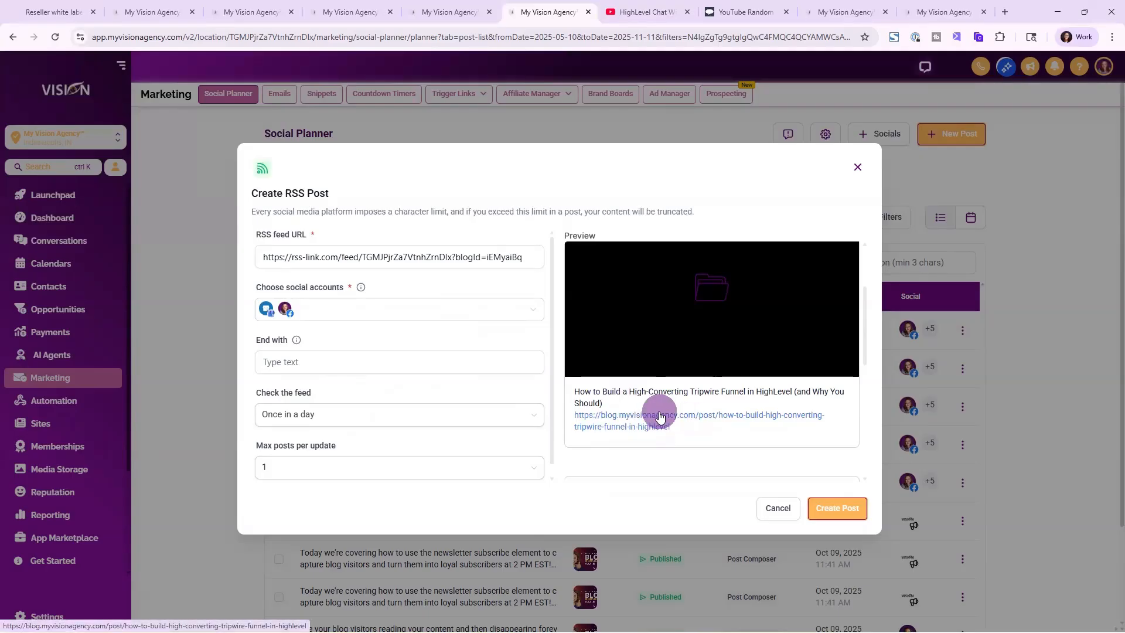
scroll(663, 405, up, 2)
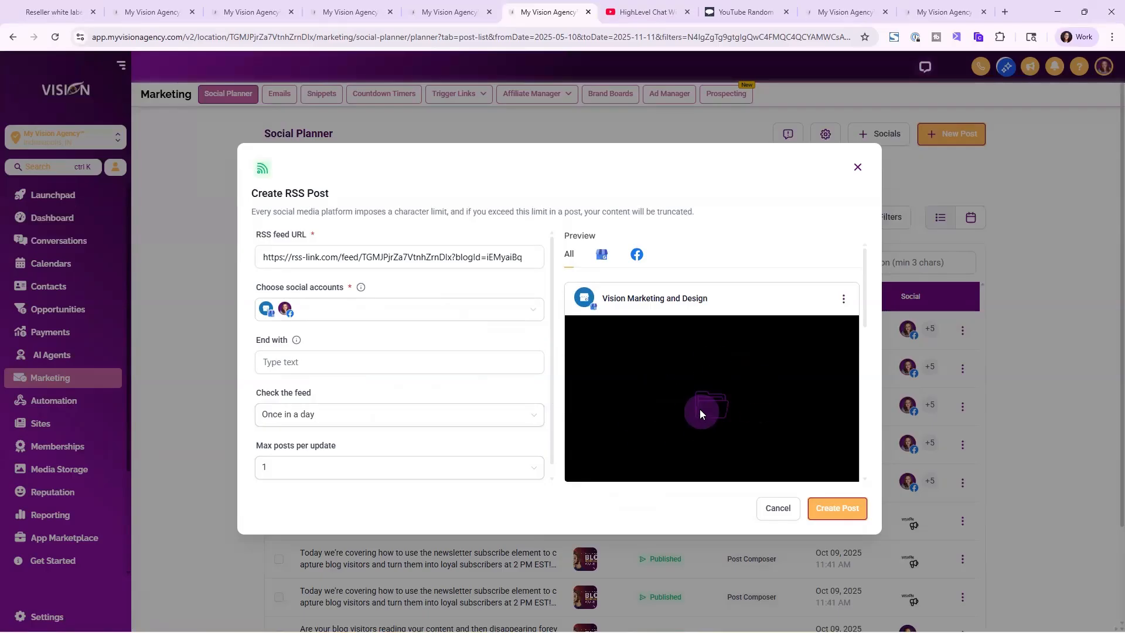
click(165, 13)
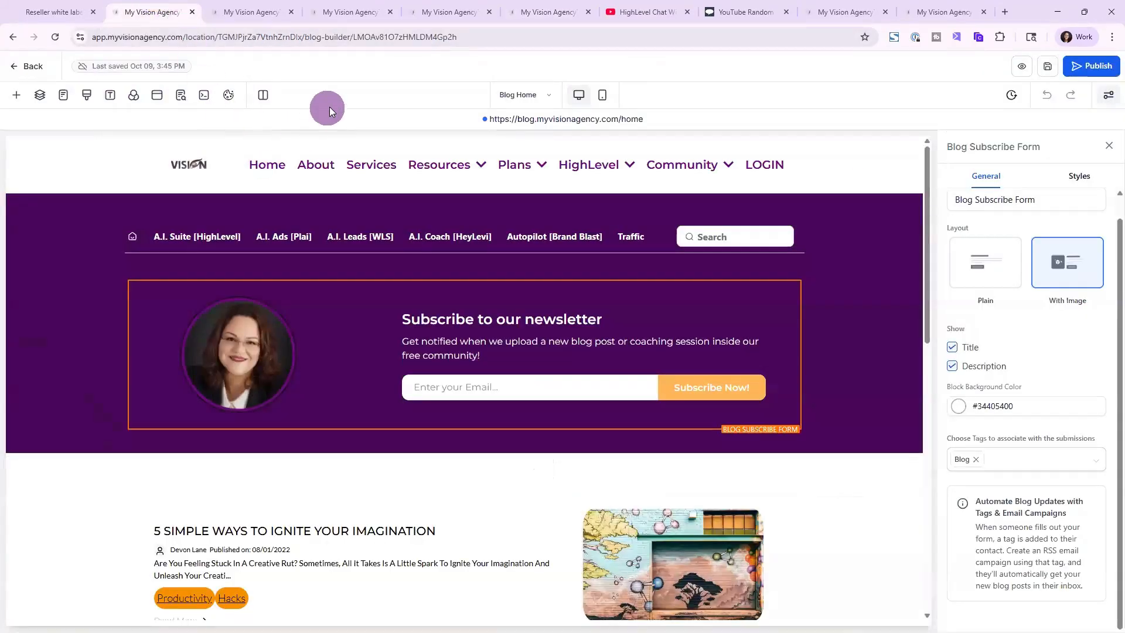
click(32, 65)
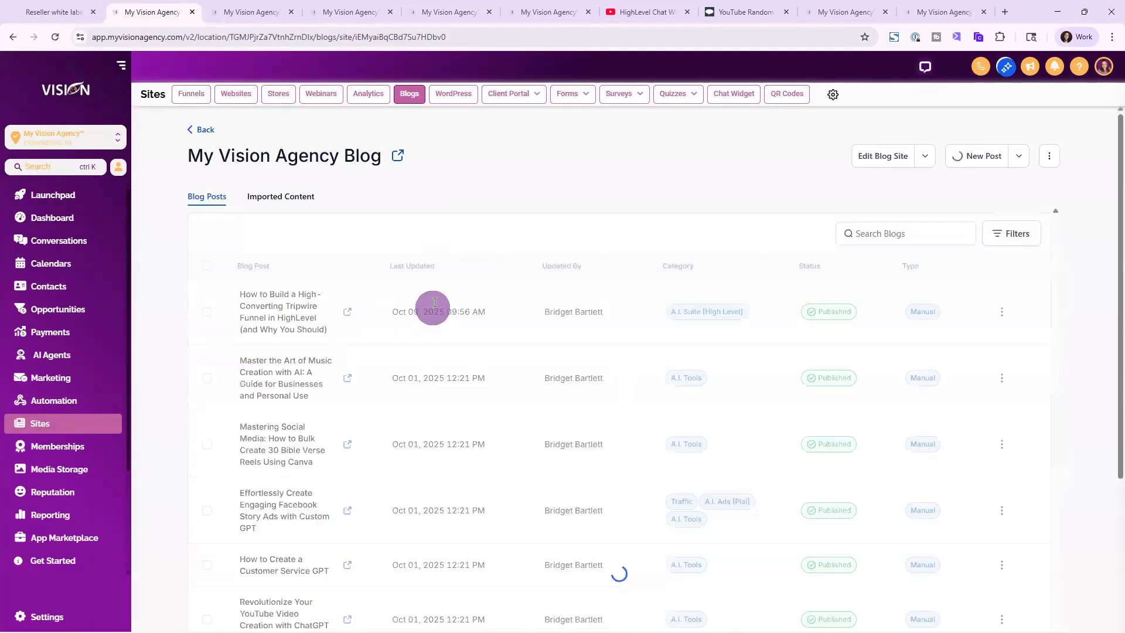
click(1000, 319)
click(965, 181)
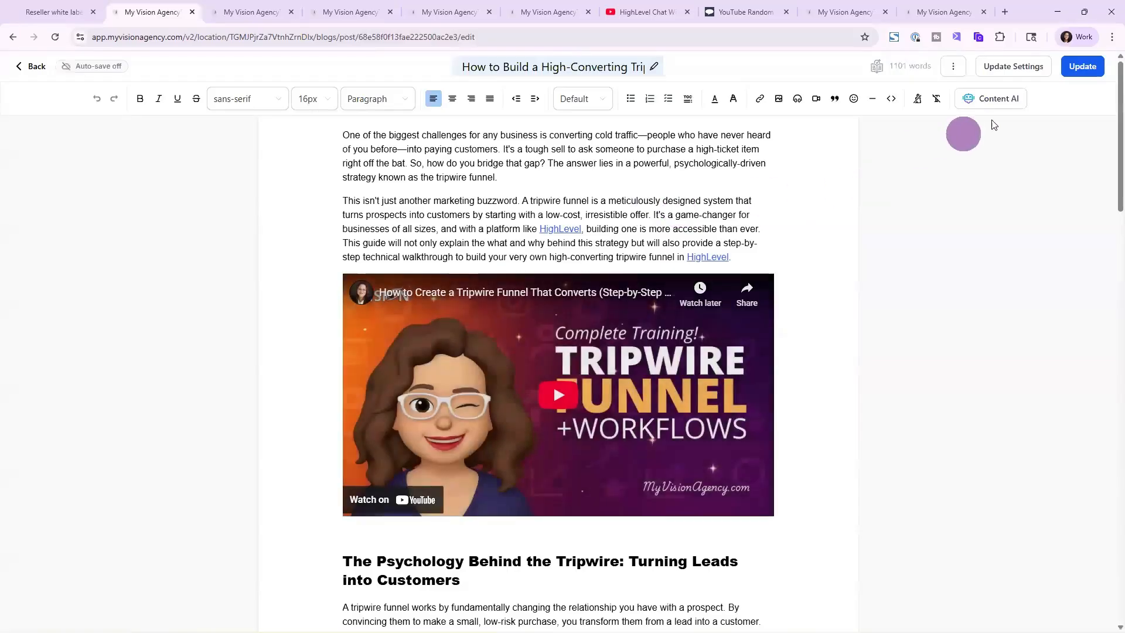
click(1047, 70)
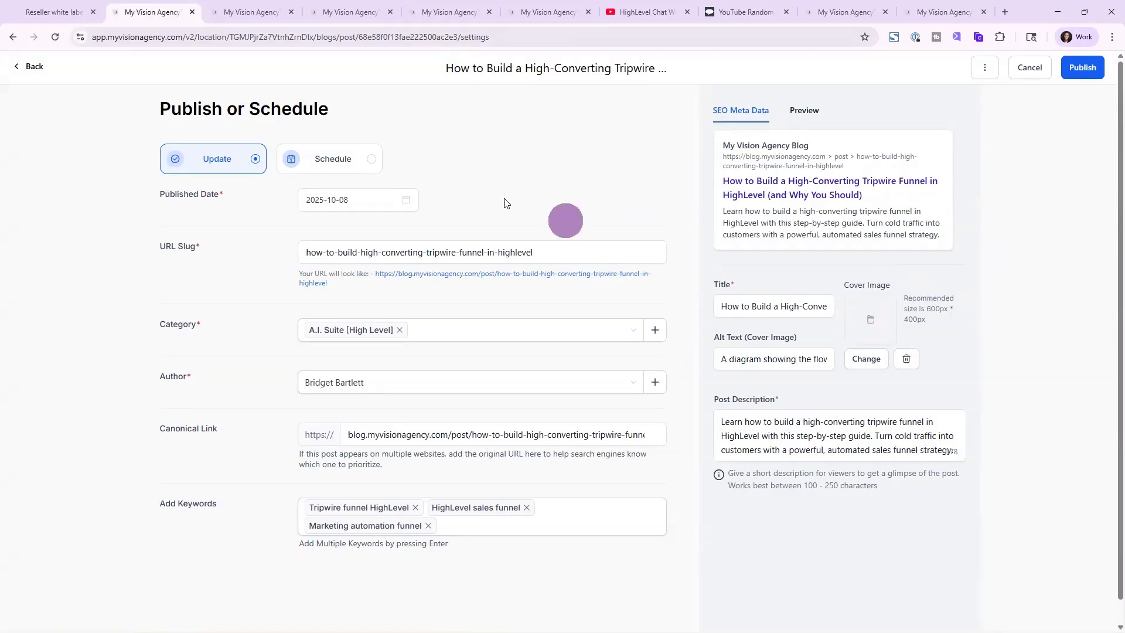
Inspect the post images on the live blog, and close the RSS post form without creating the post.
click(44, 12)
scroll(392, 347, down, 4)
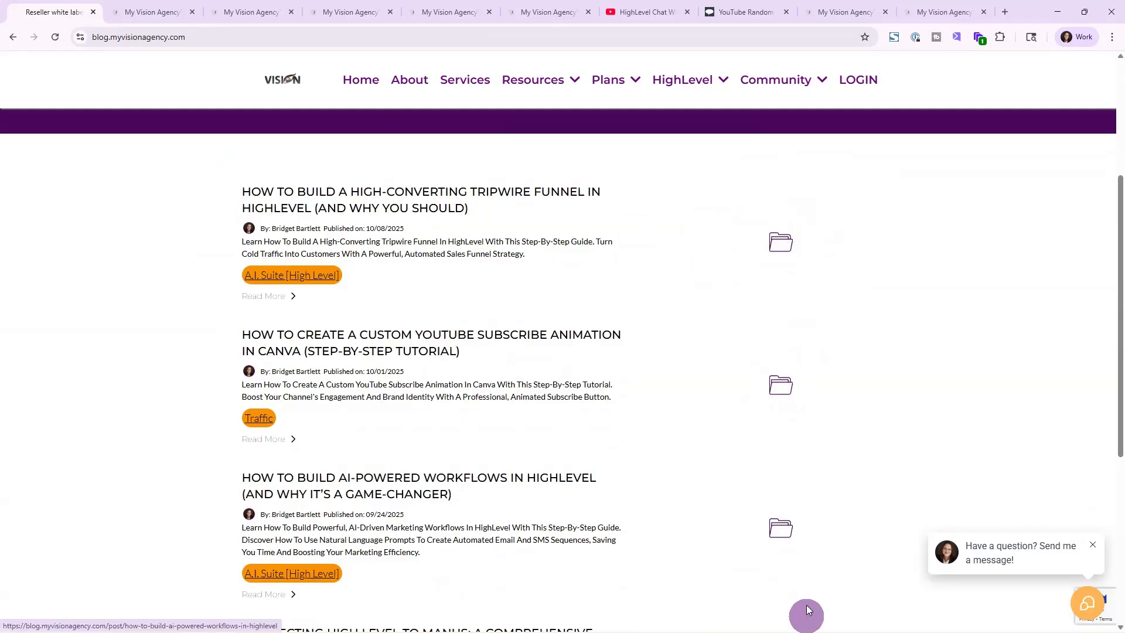
scroll(776, 422, down, 5)
scroll(777, 453, up, 6)
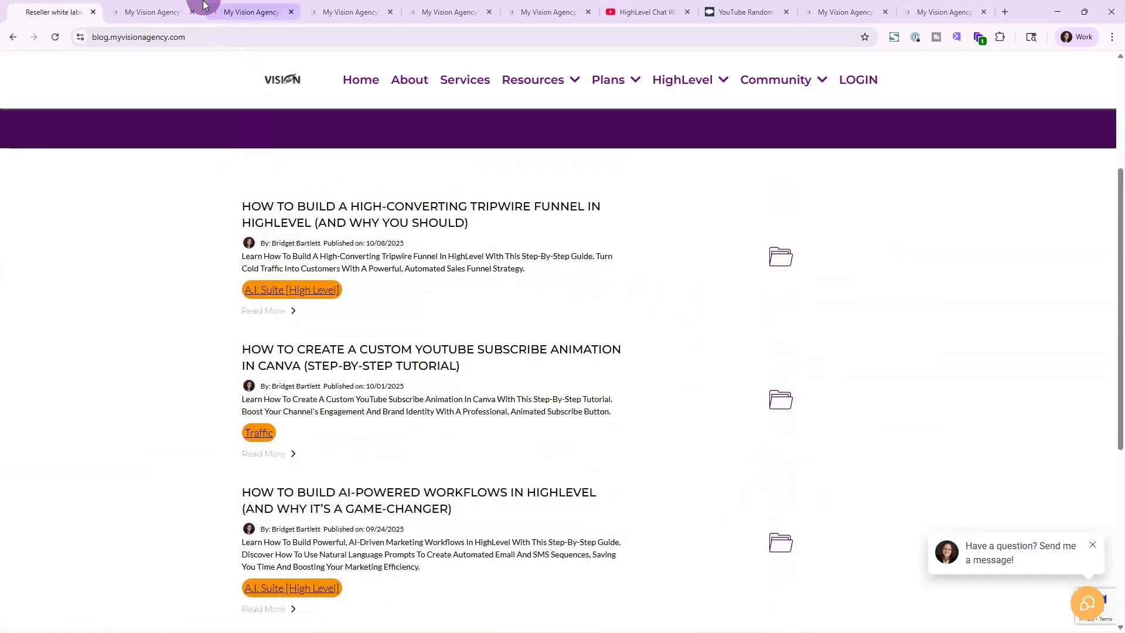
click(164, 7)
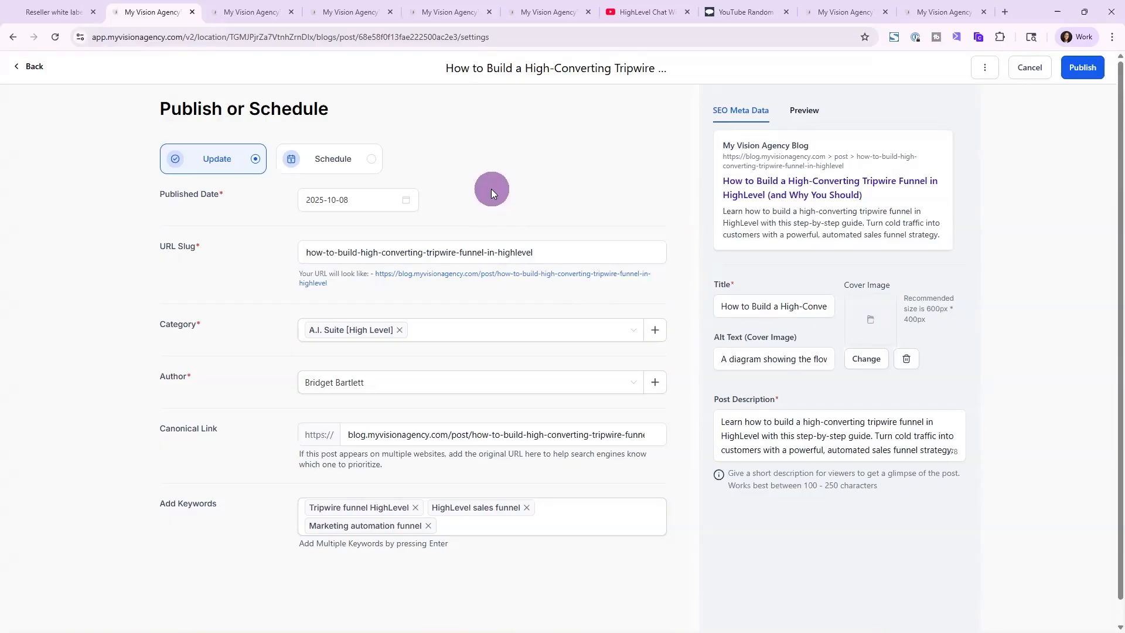
click(548, 12)
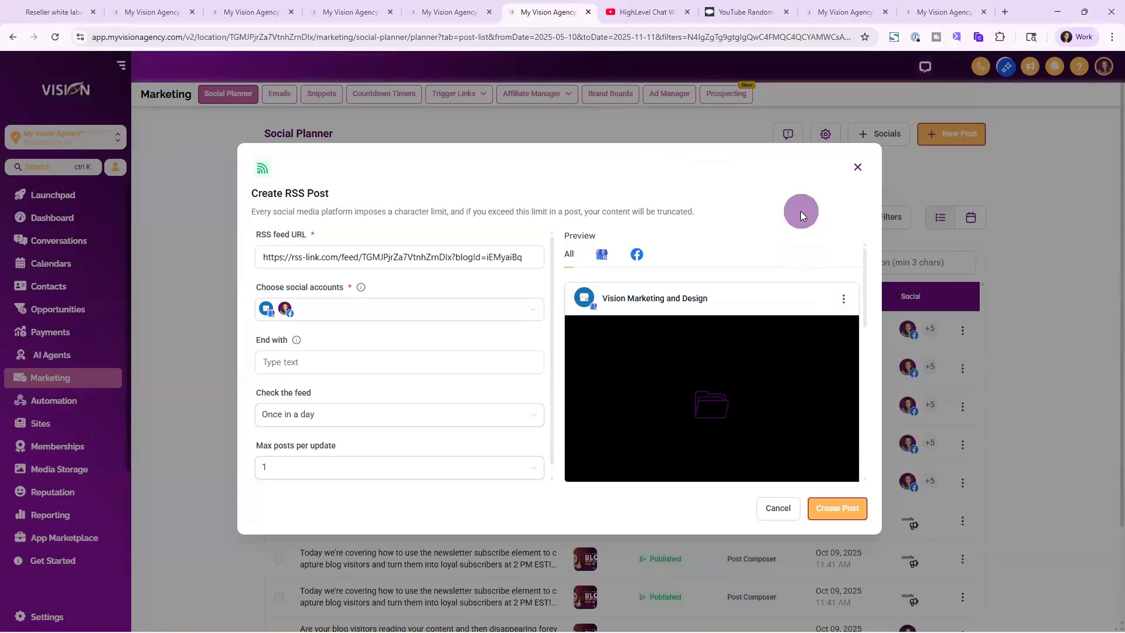
click(858, 167)
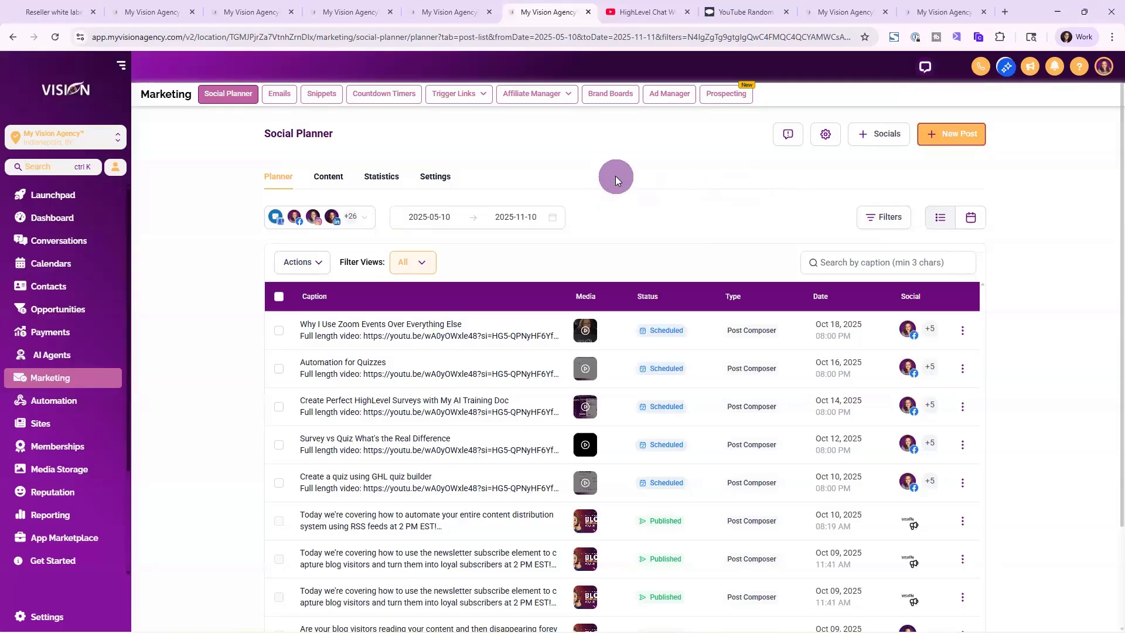
Switch to the HighLevel Chat Widget video on YouTube and look through the comments entered for the drawing.
click(664, 6)
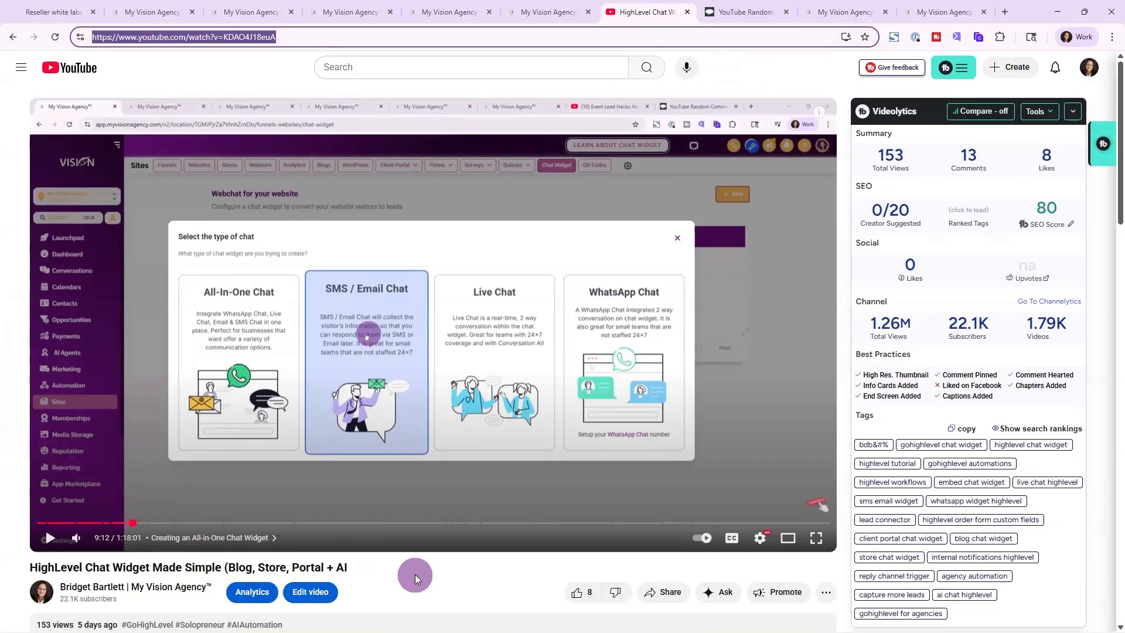
scroll(415, 574, down, 4)
scroll(415, 574, down, 5)
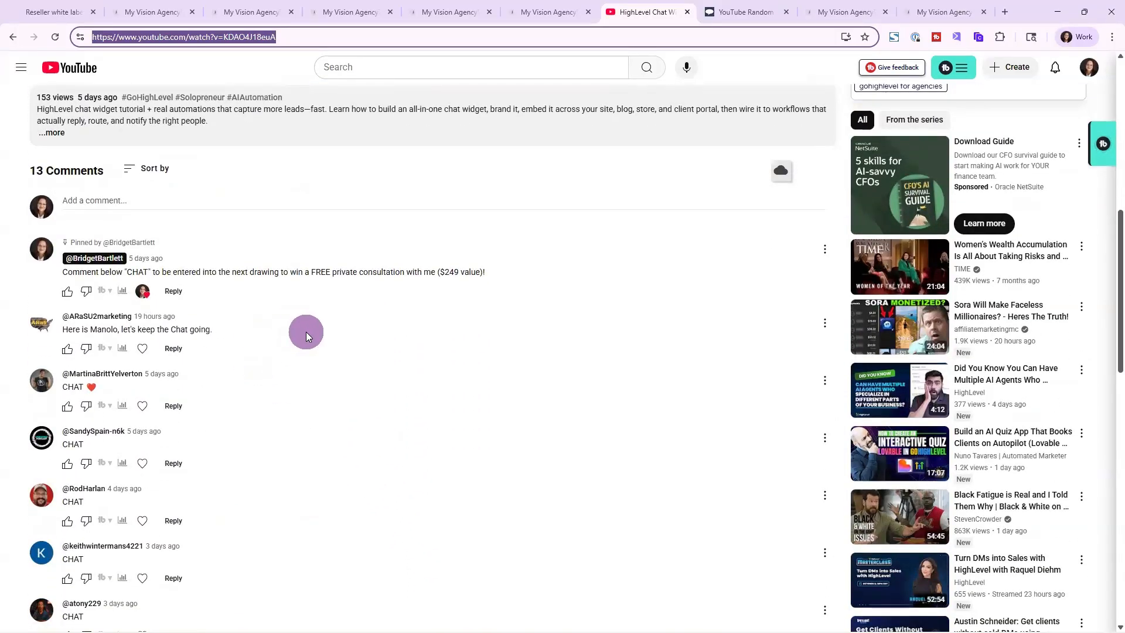
scroll(304, 332, up, 4)
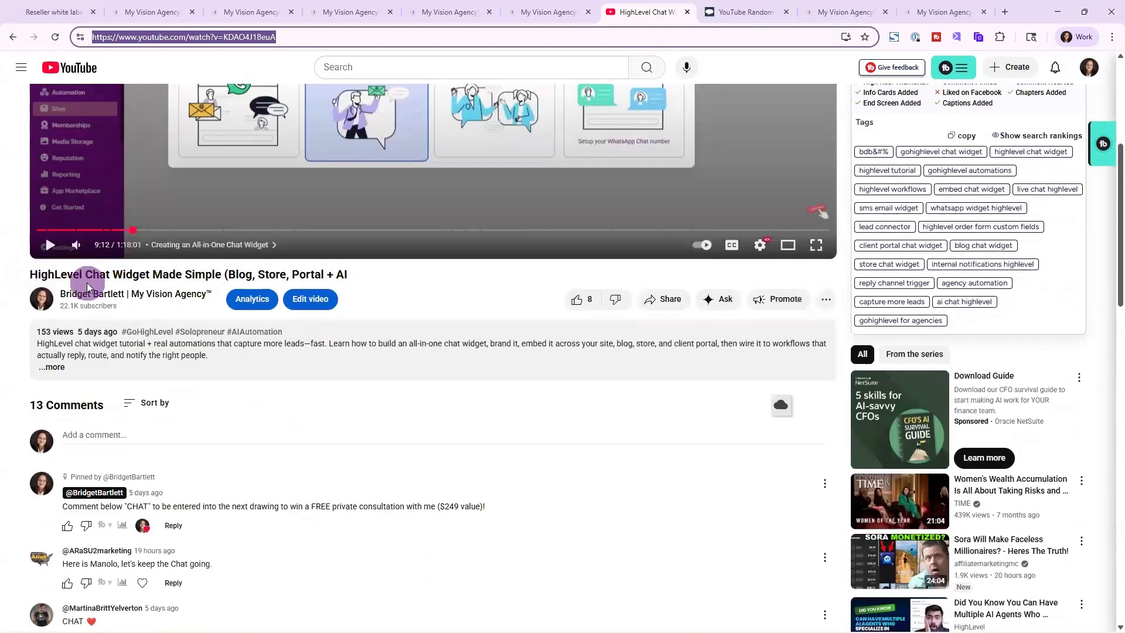
scroll(556, 510, down, 3)
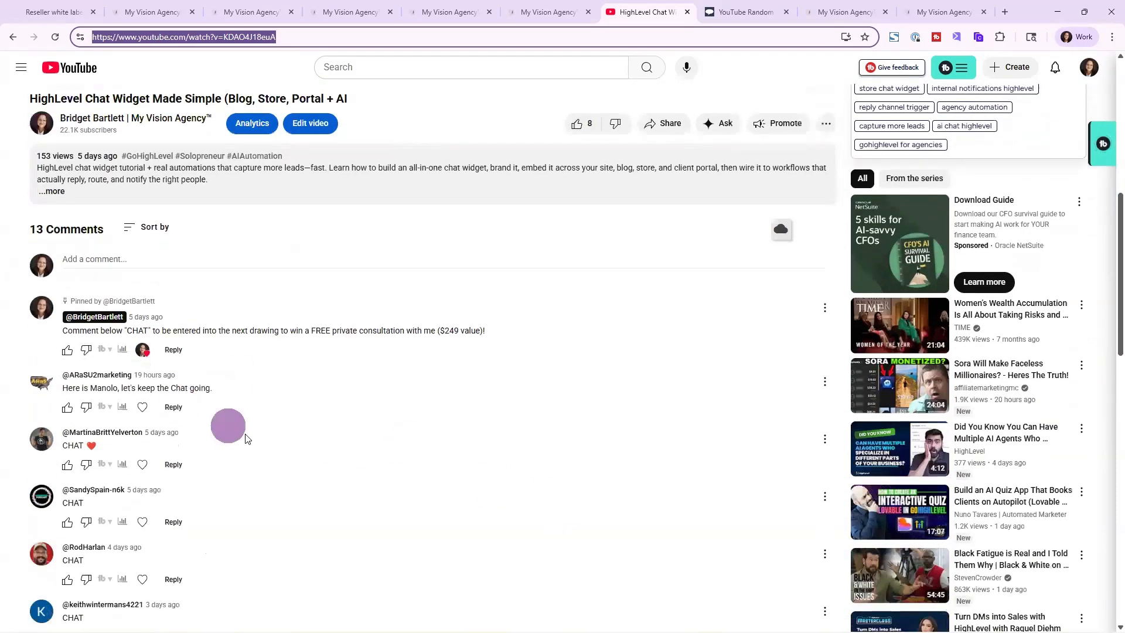
scroll(226, 427, down, 3)
scroll(330, 490, down, 4)
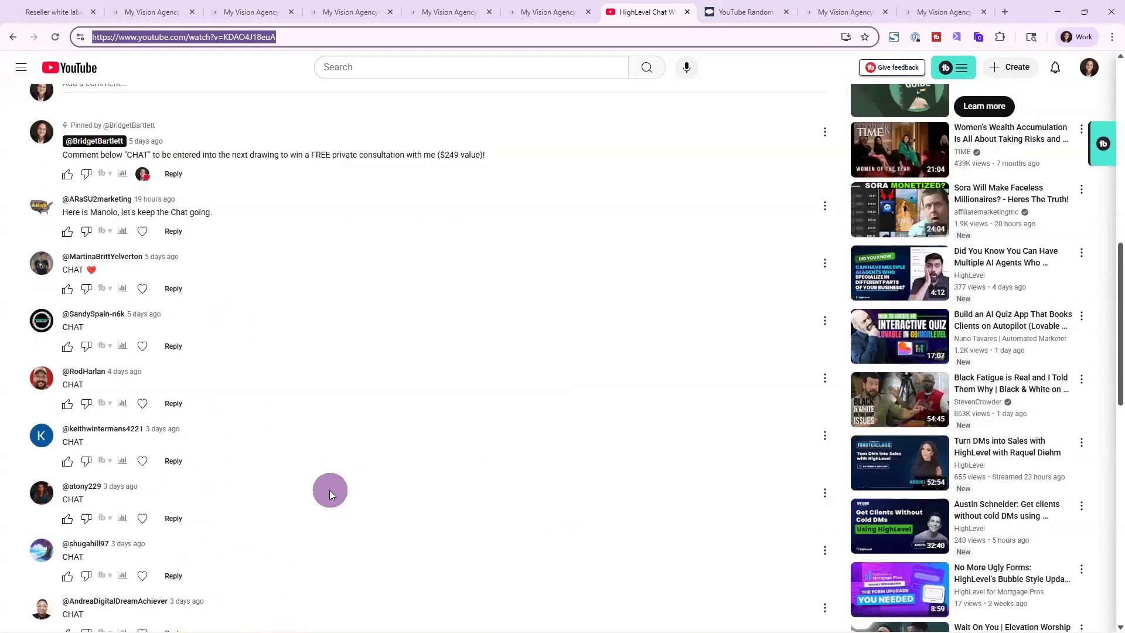
scroll(405, 492, down, 3)
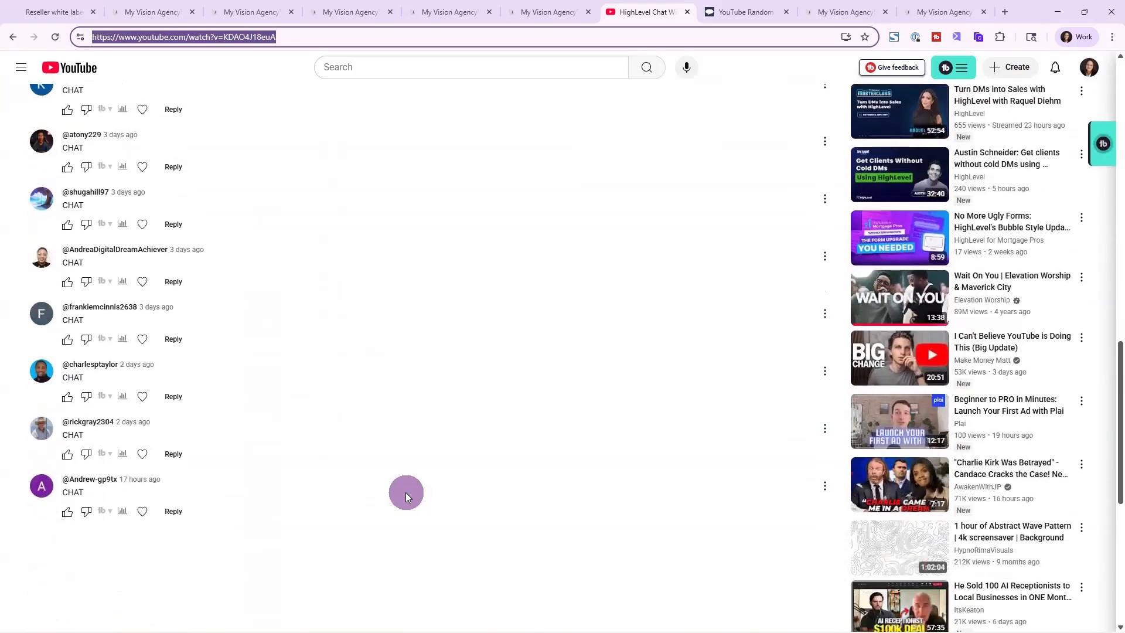
Switch to the YouTube Random Comment Picker, check the video link and the CHAT word filter, and get the YouTube comments.
click(722, 5)
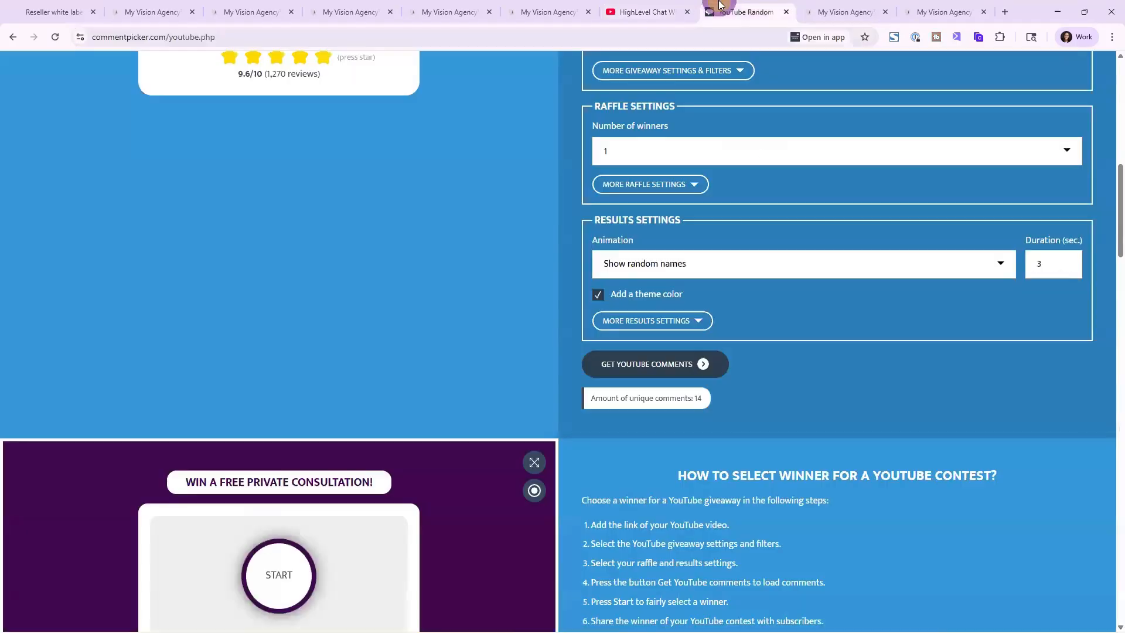
scroll(469, 263, up, 10)
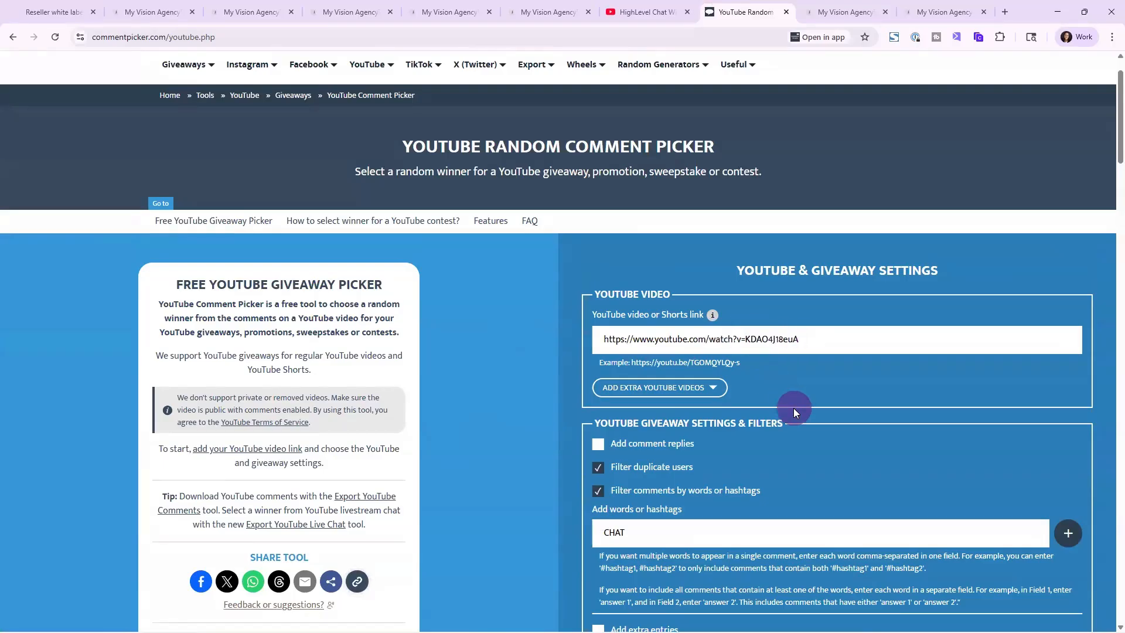
scroll(880, 420, down, 2)
scroll(880, 419, down, 3)
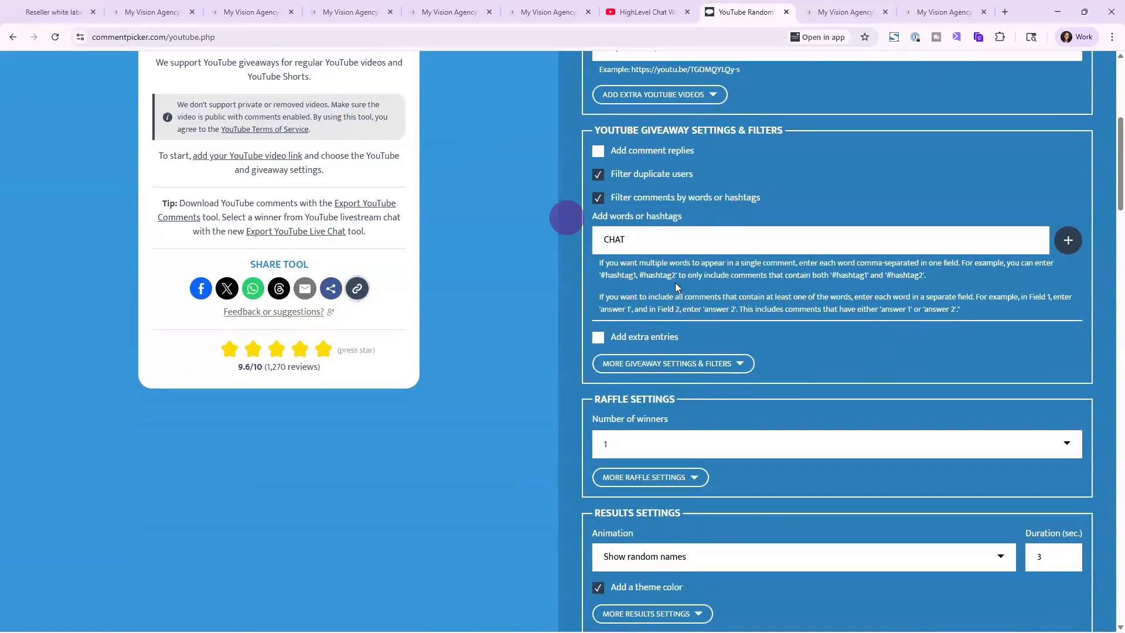
double_click(634, 232)
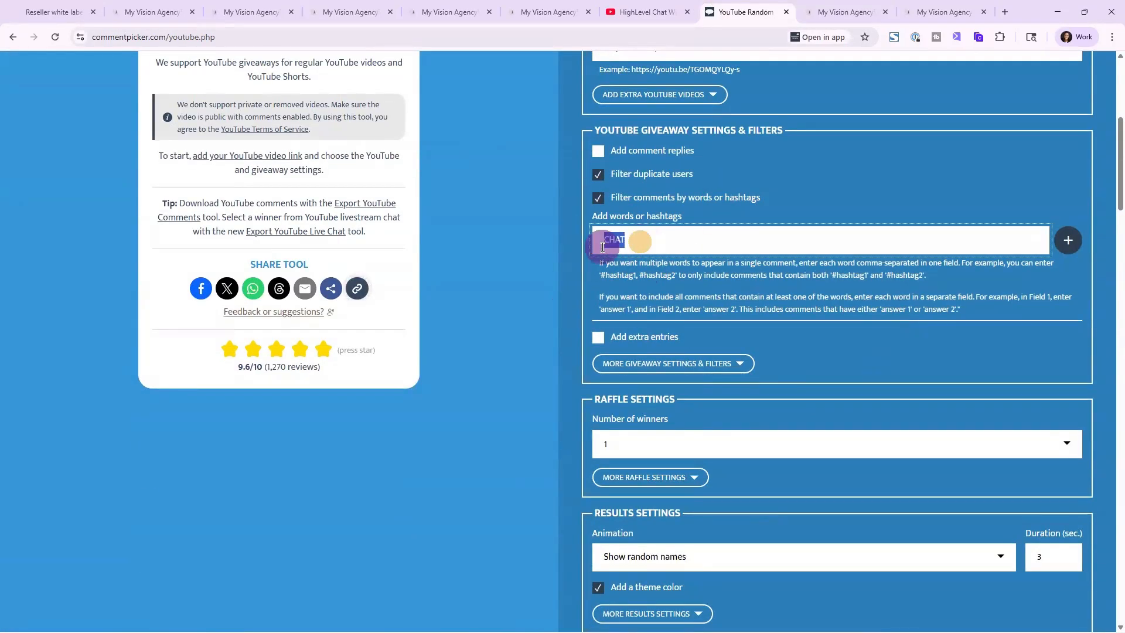
scroll(783, 358, down, 4)
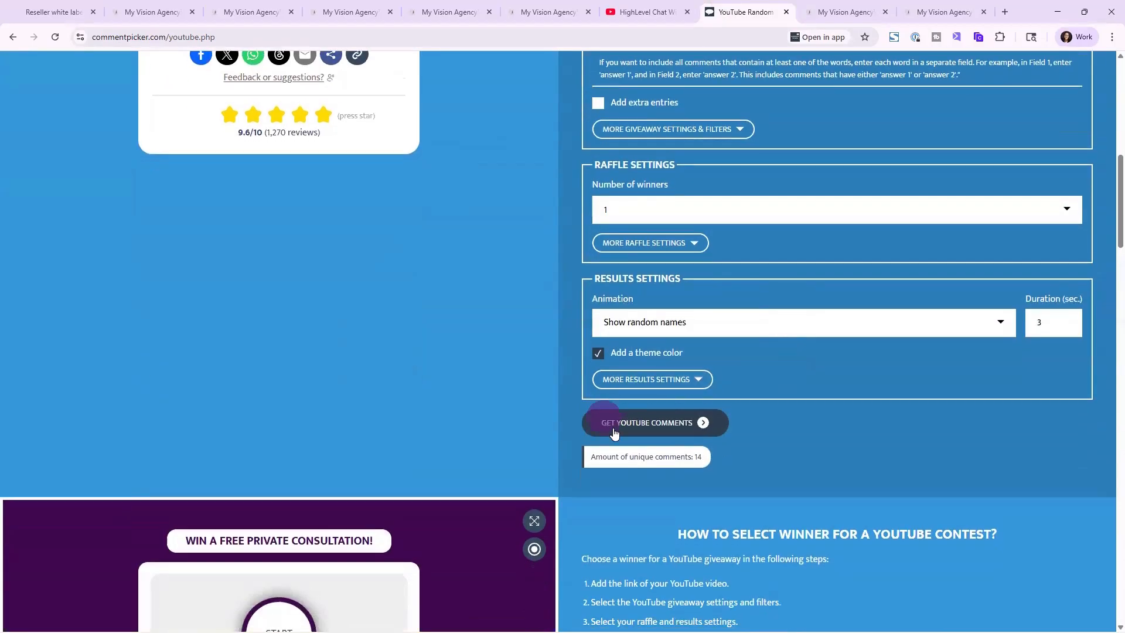
click(619, 436)
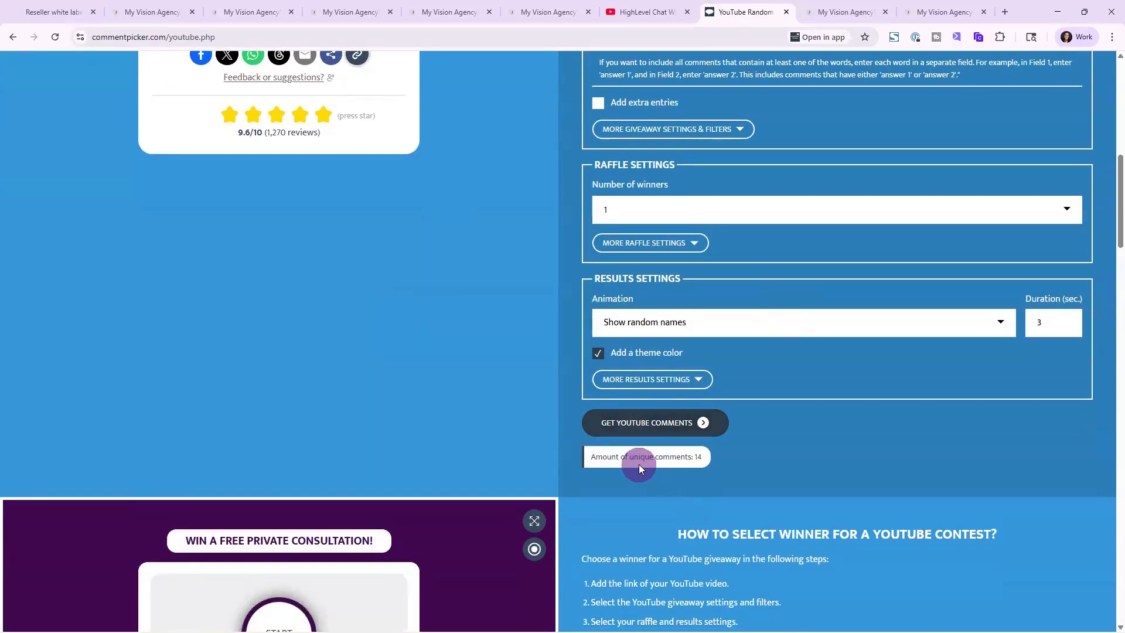
Show the free private consultation raffle in full screen and start the random winner draw.
scroll(394, 404, down, 4)
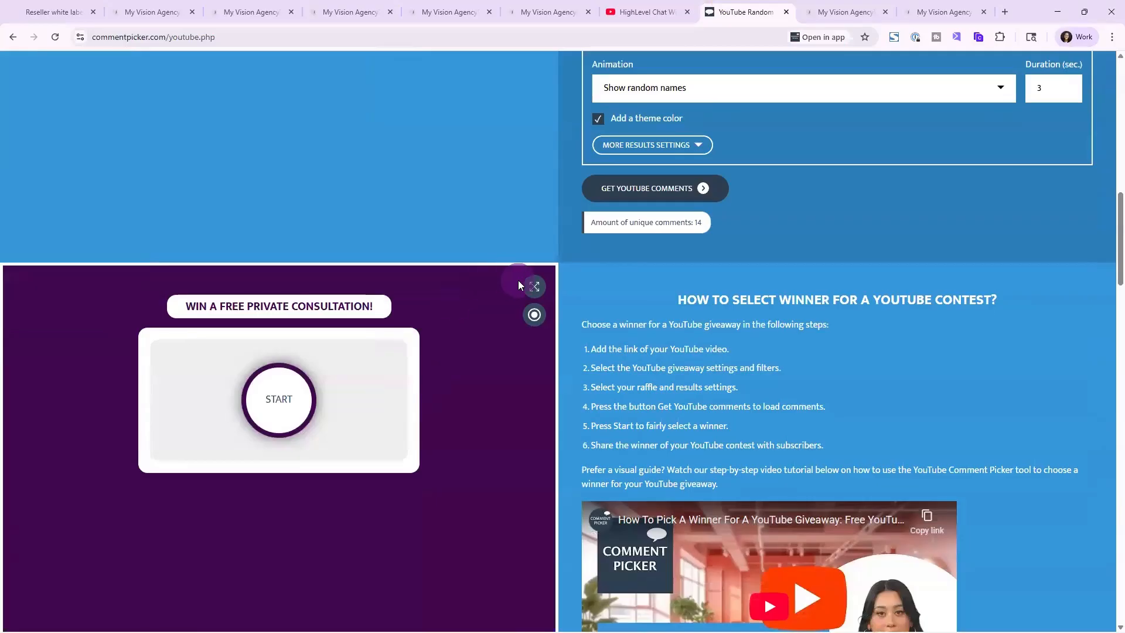
click(533, 288)
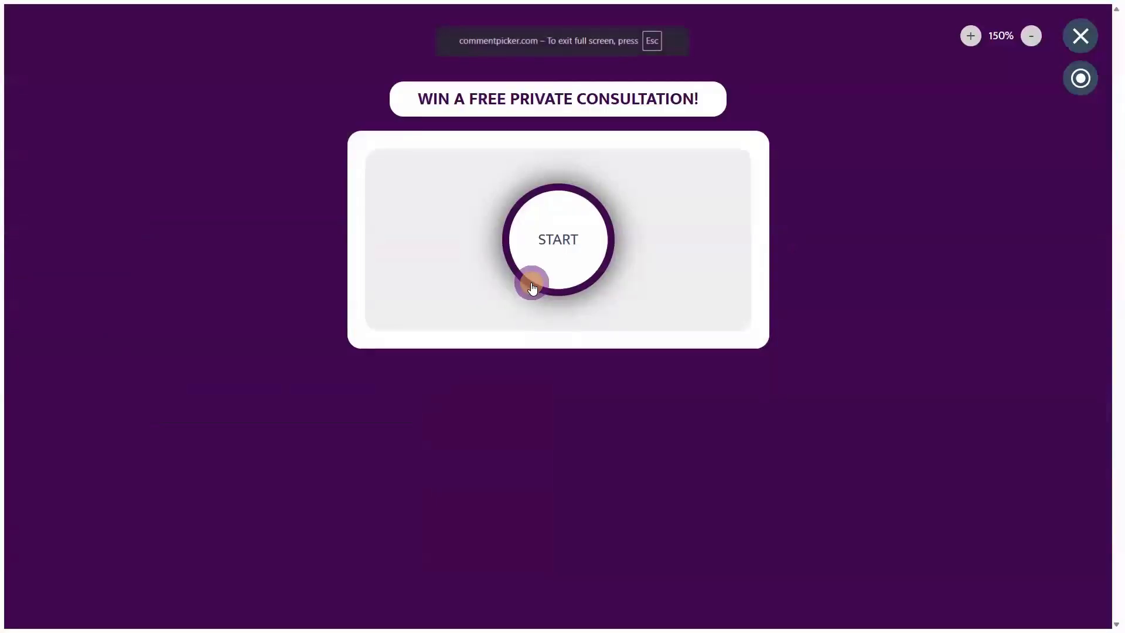
click(567, 238)
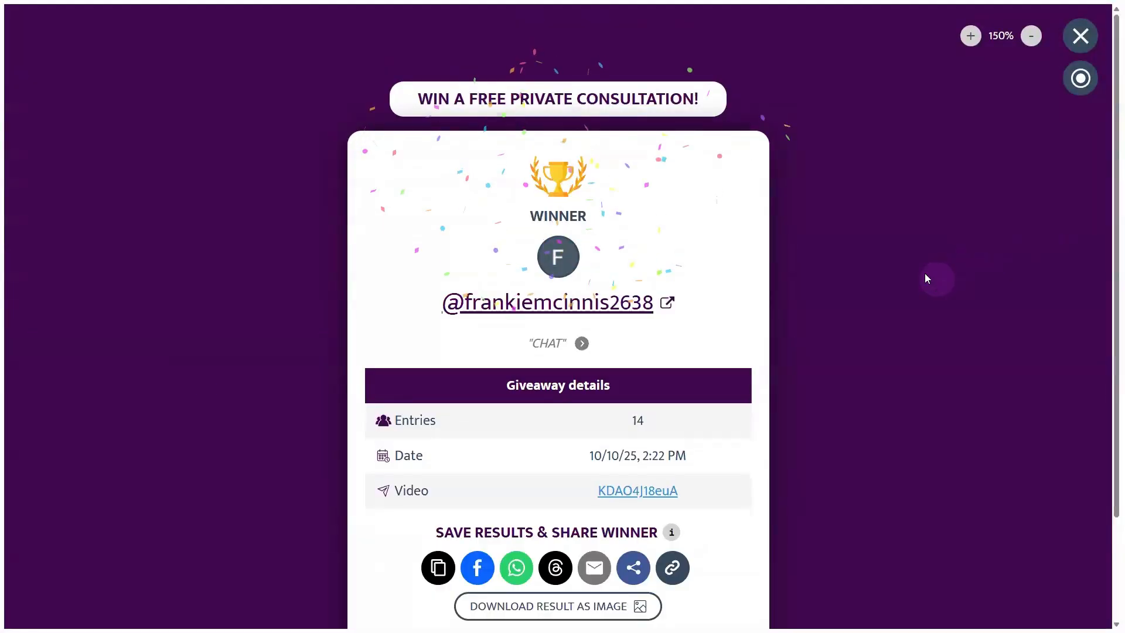
Leave the full-screen winner result and open the Wheel of Names tool.
click(1081, 38)
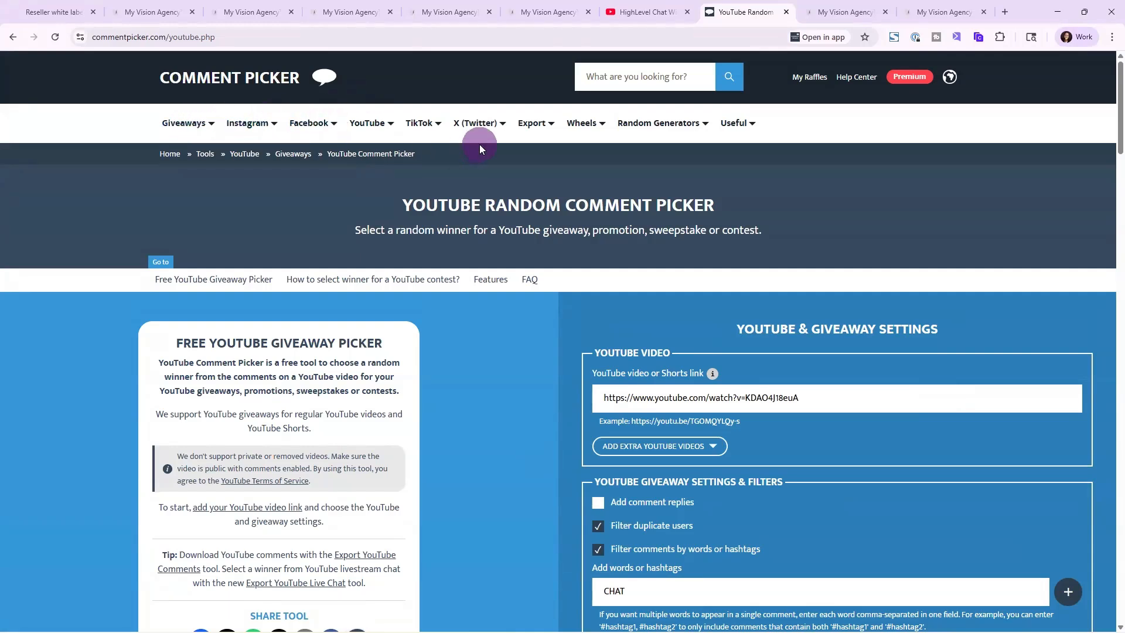
click(594, 130)
click(185, 155)
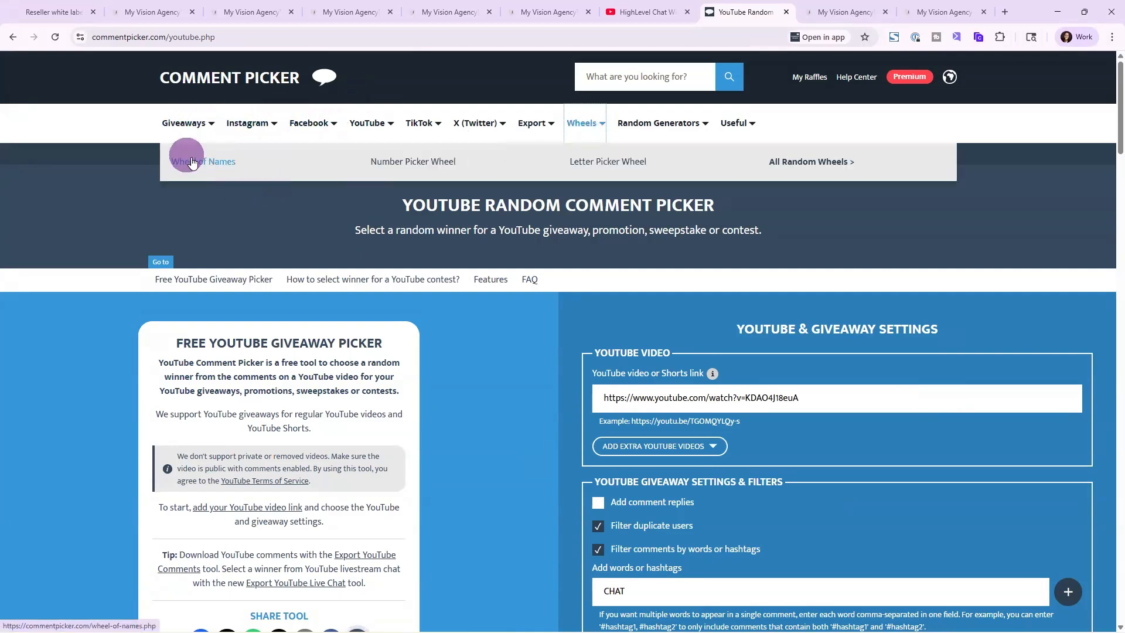
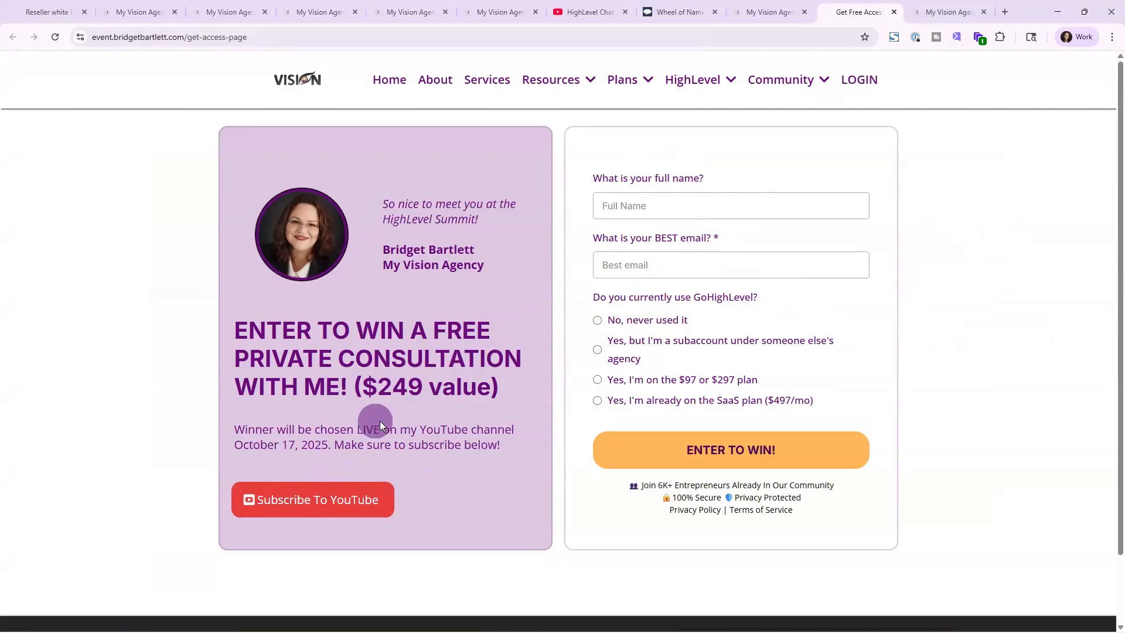
Test the Subscribe To YouTube link on the giveaway entry page twice, closing the opened channel page each time.
click(312, 502)
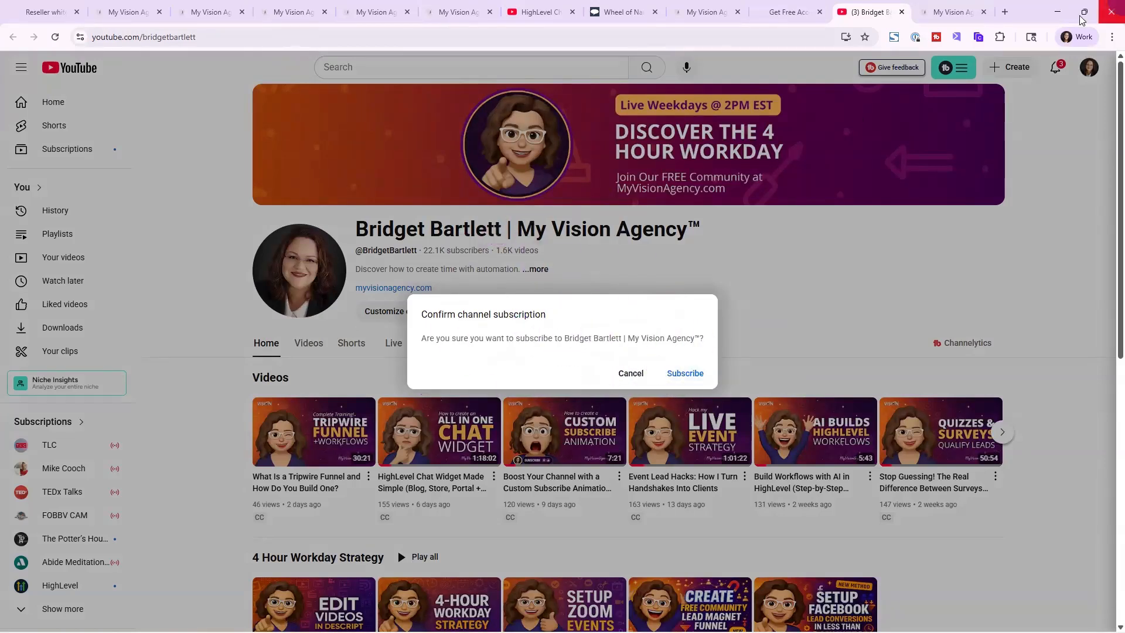
click(902, 11)
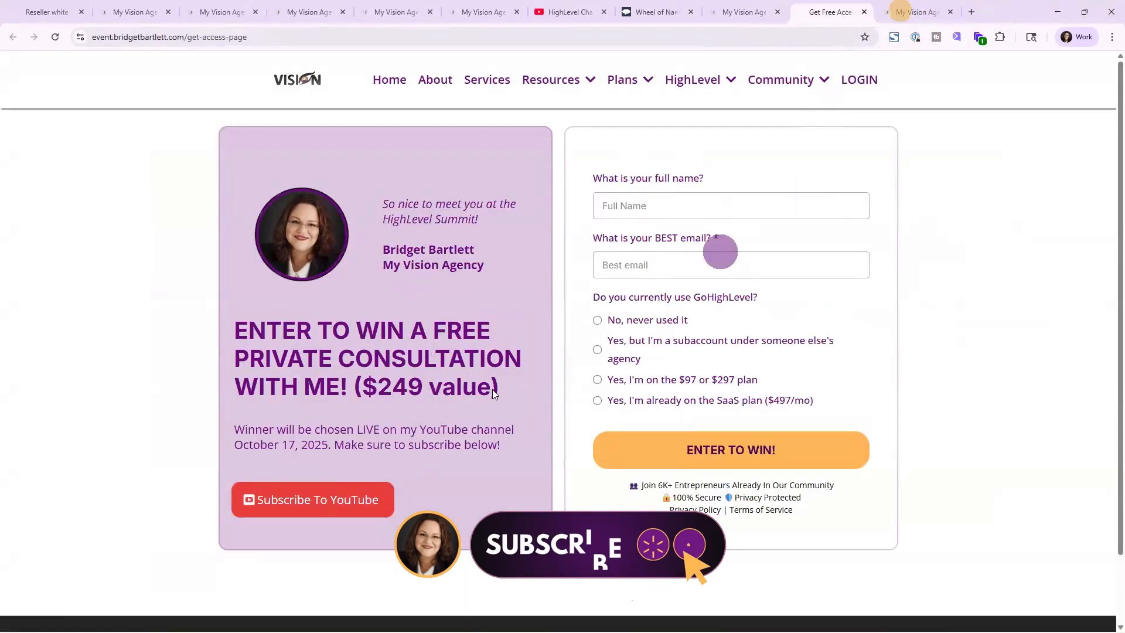
click(372, 501)
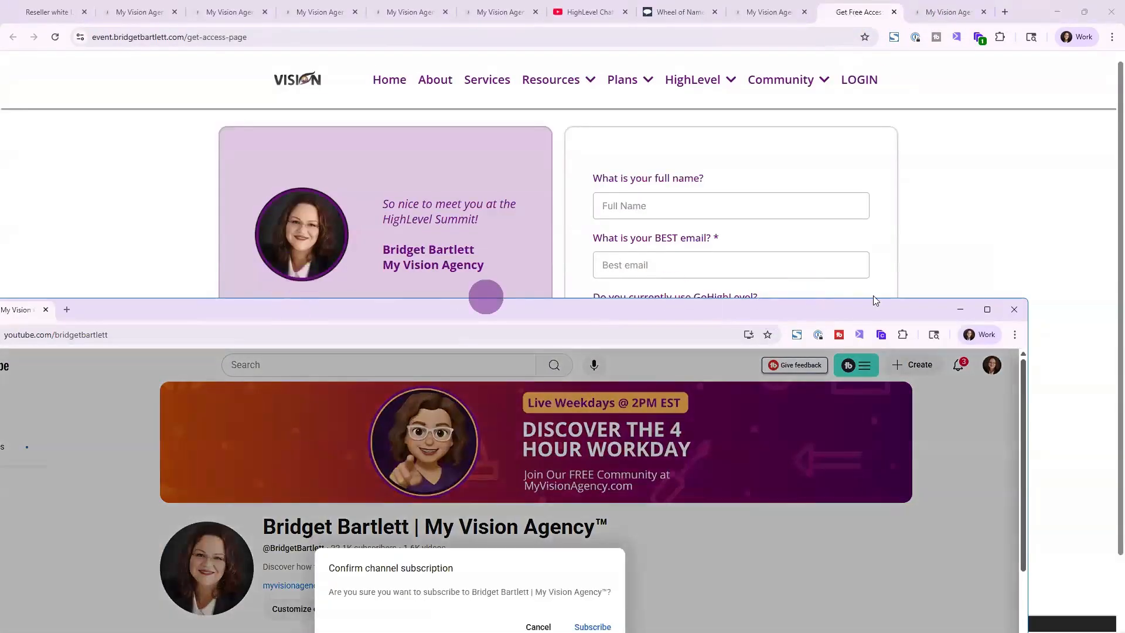
click(1013, 309)
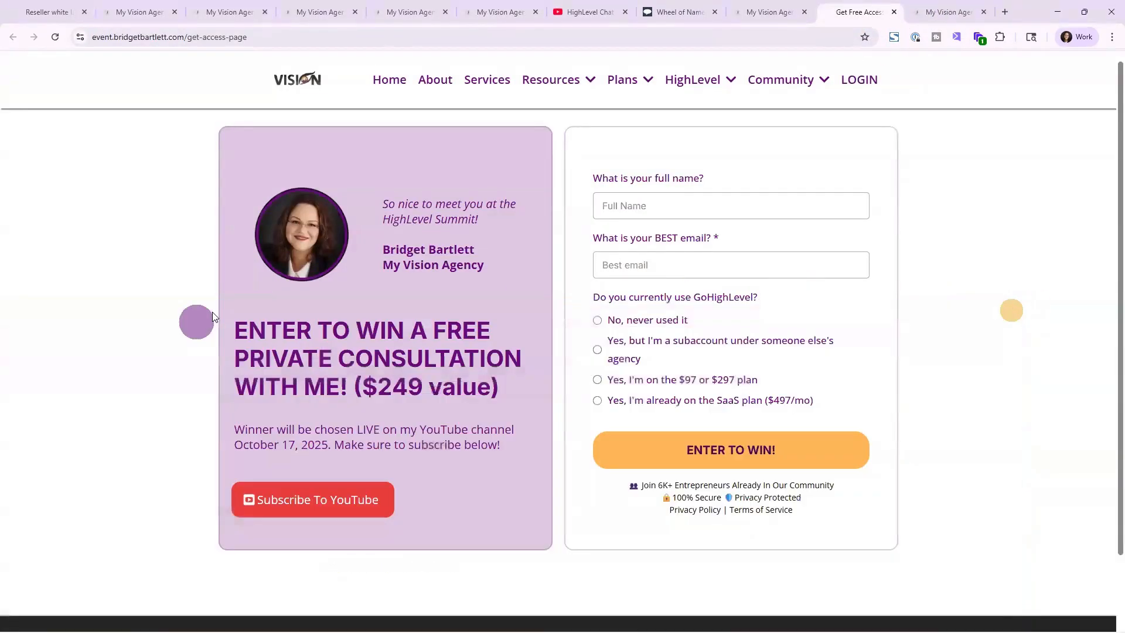
Copy the Subscribe To YouTube link address into a new tab's search box and highlight its ?sub_confirmation=1 ending.
right_click(277, 503)
click(331, 416)
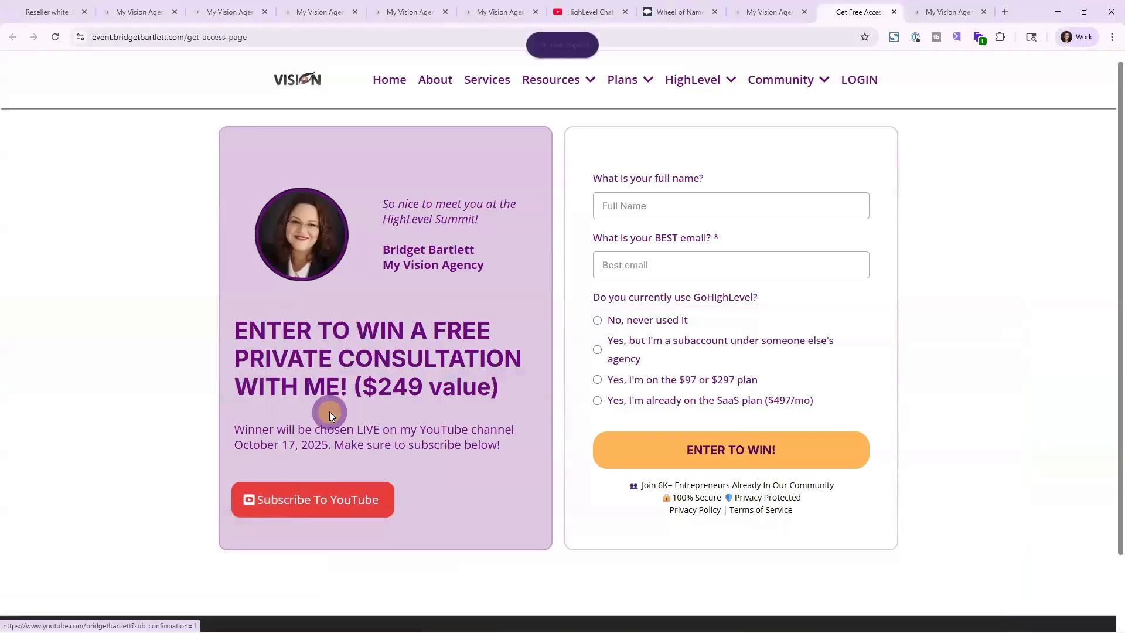
click(1012, 10)
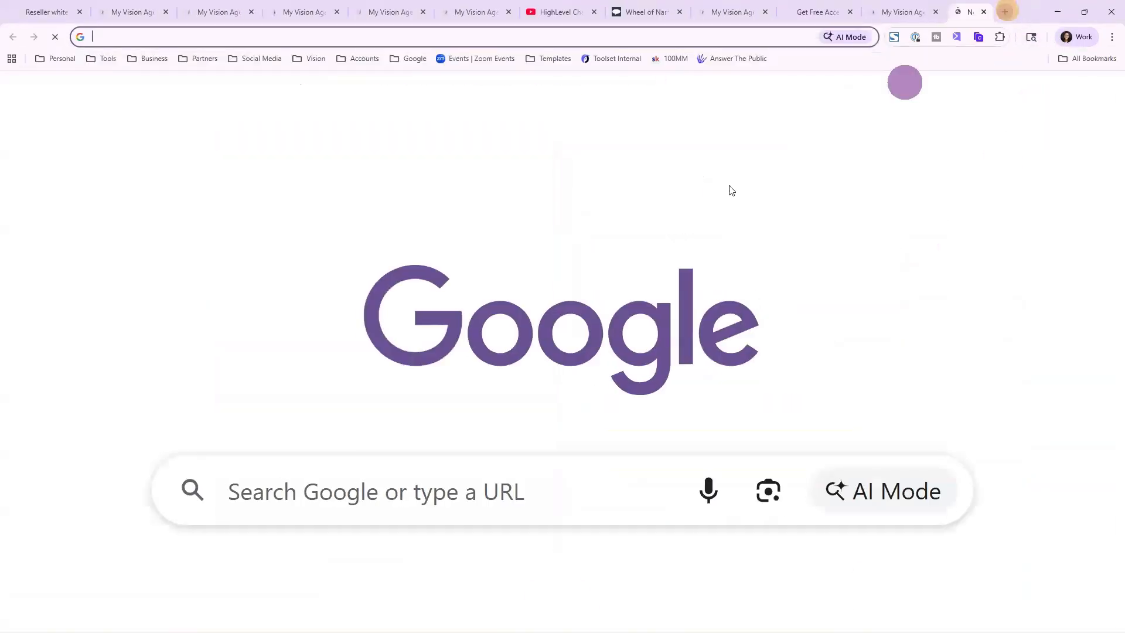
click(459, 514)
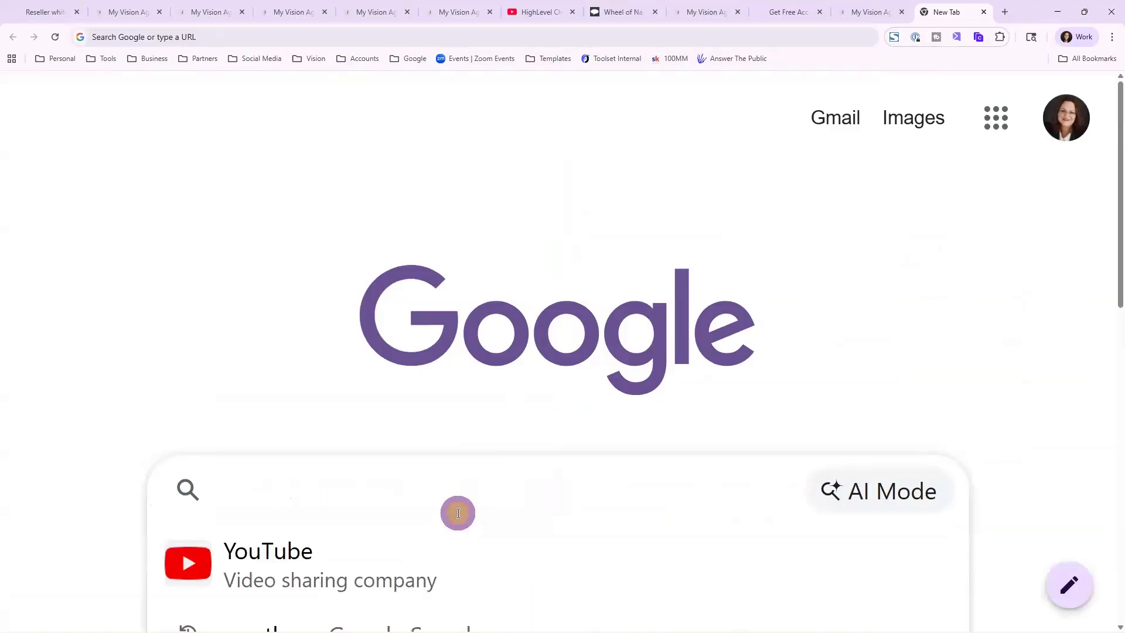
key(ctrl+v)
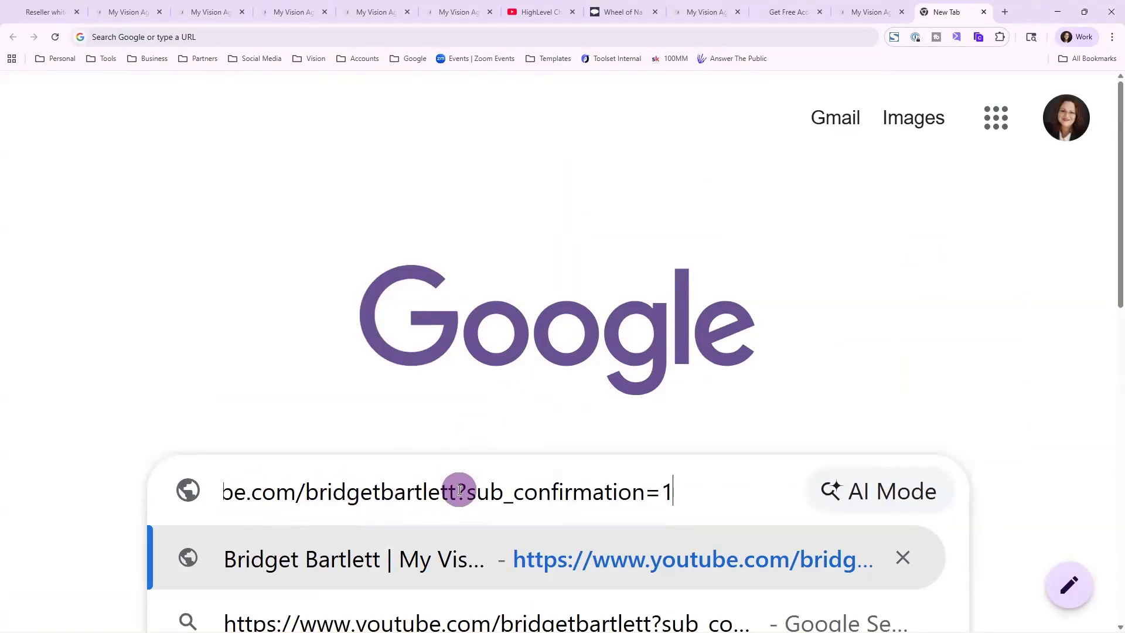
drag(461, 490, 681, 498)
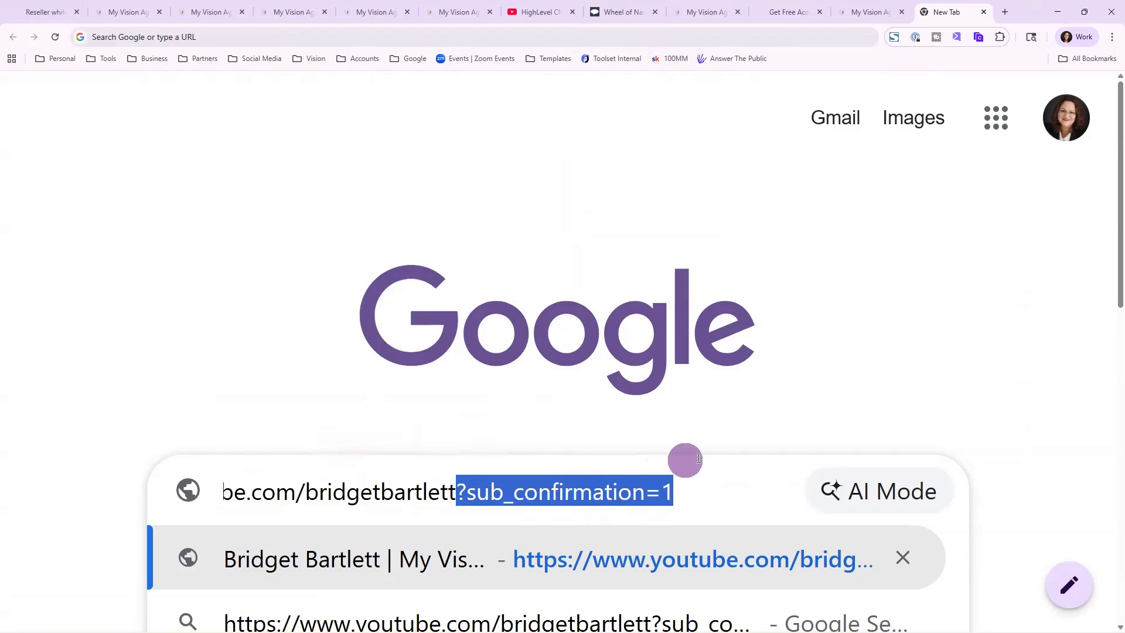
Glance at the GHL Summit Leads workflow, and open the live page of the Event funnel's Thank You step.
click(868, 4)
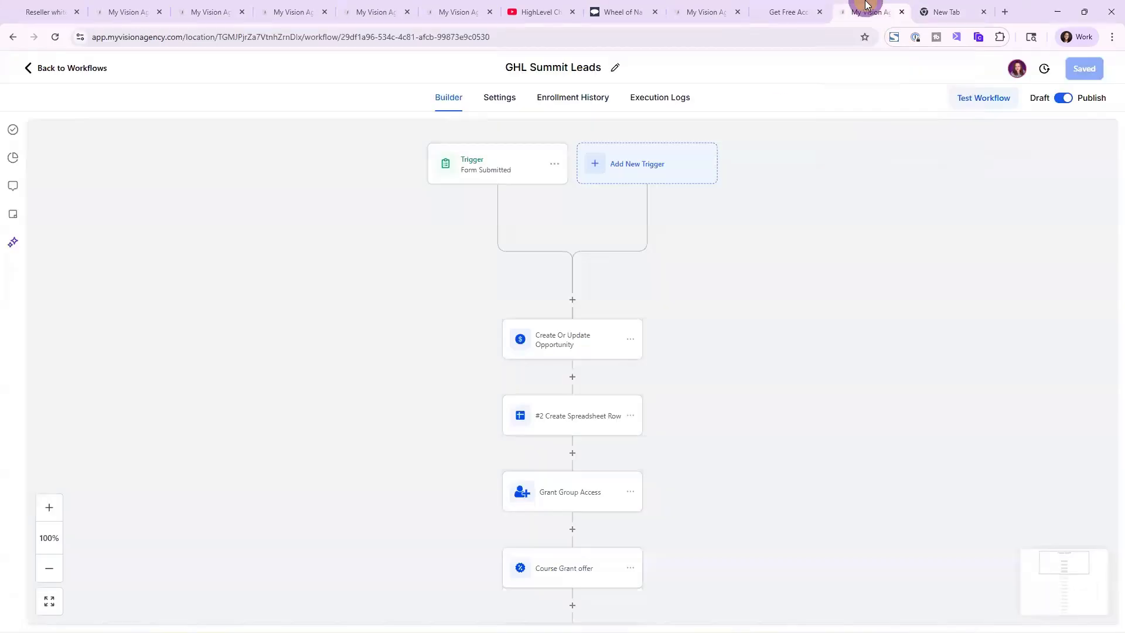
click(779, 5)
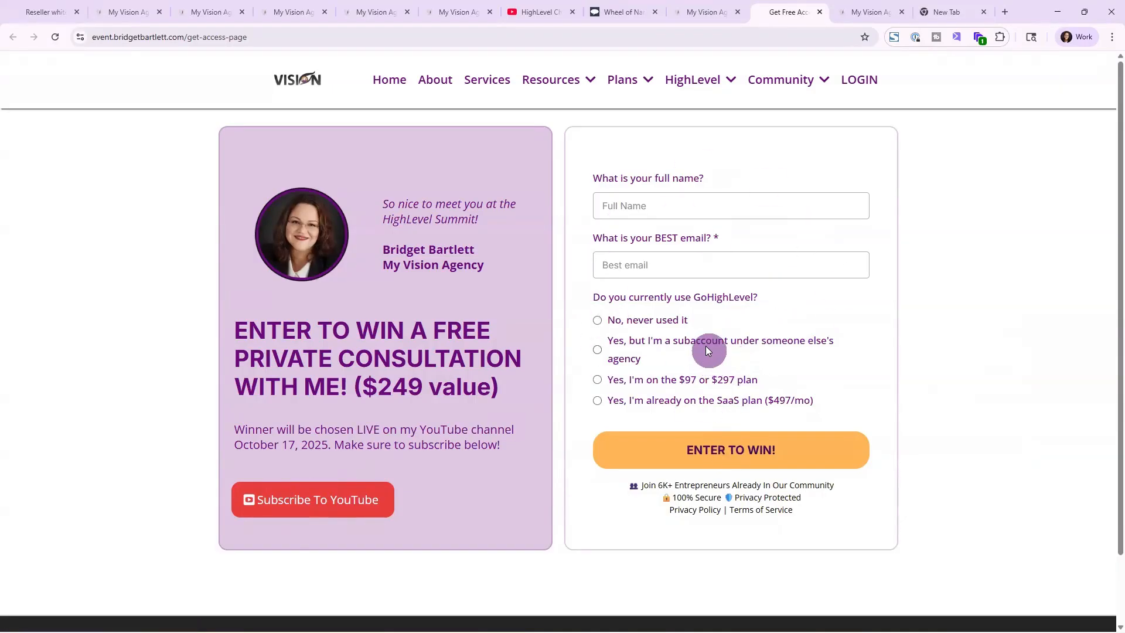
click(722, 9)
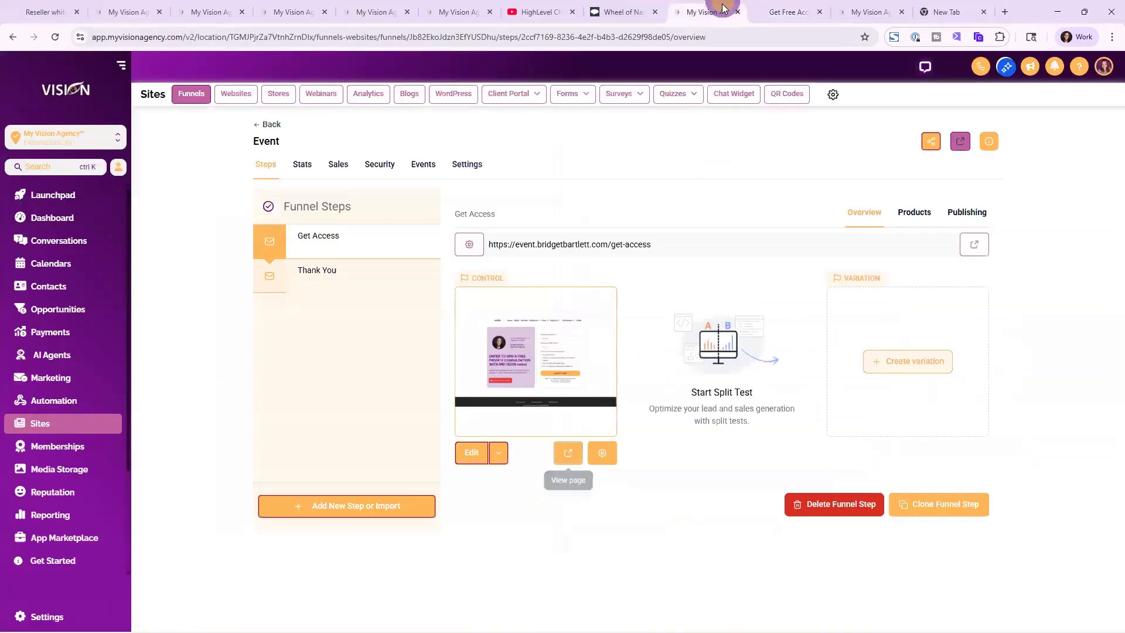
click(322, 275)
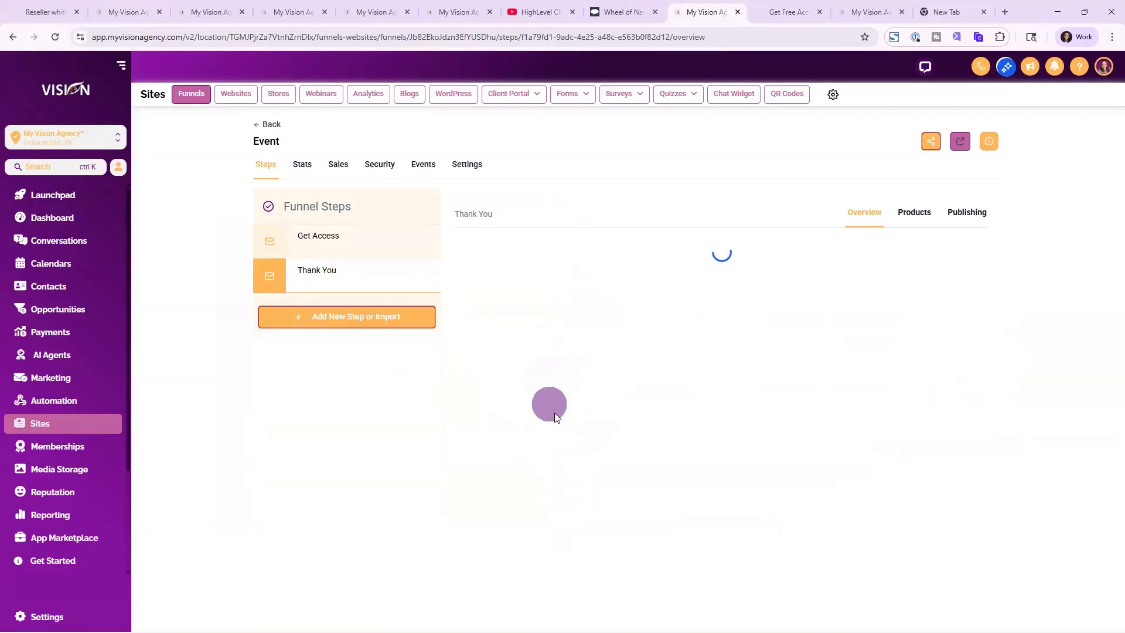
click(565, 449)
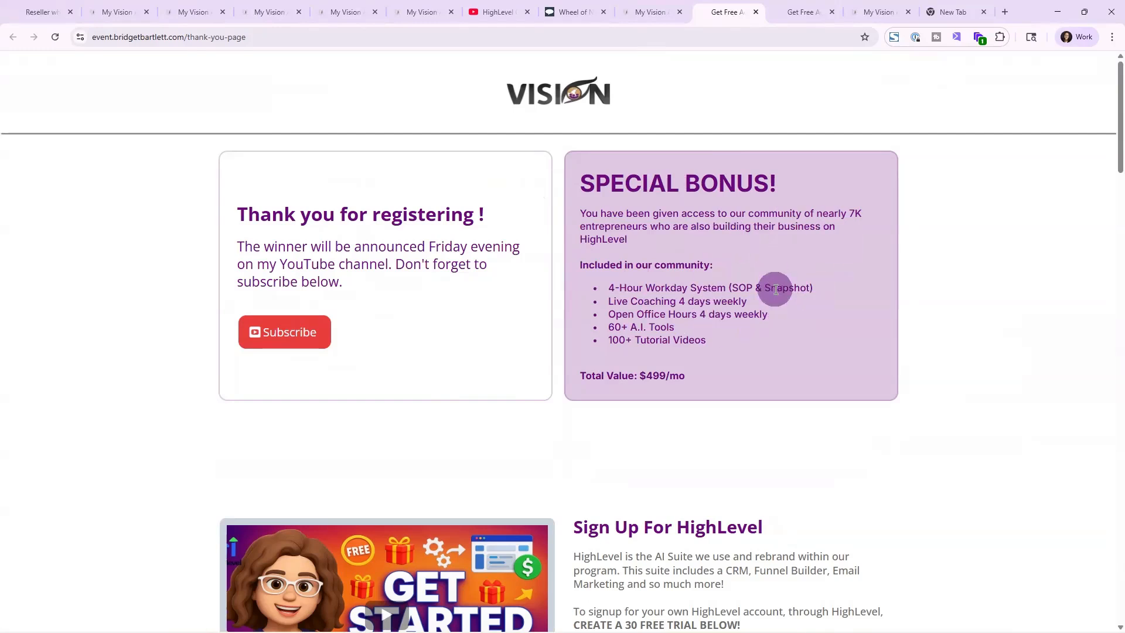
Review the thank-you page from the HighLevel sign-up and affiliate bonuses through the project request form to the partner offers.
scroll(775, 288, down, 3)
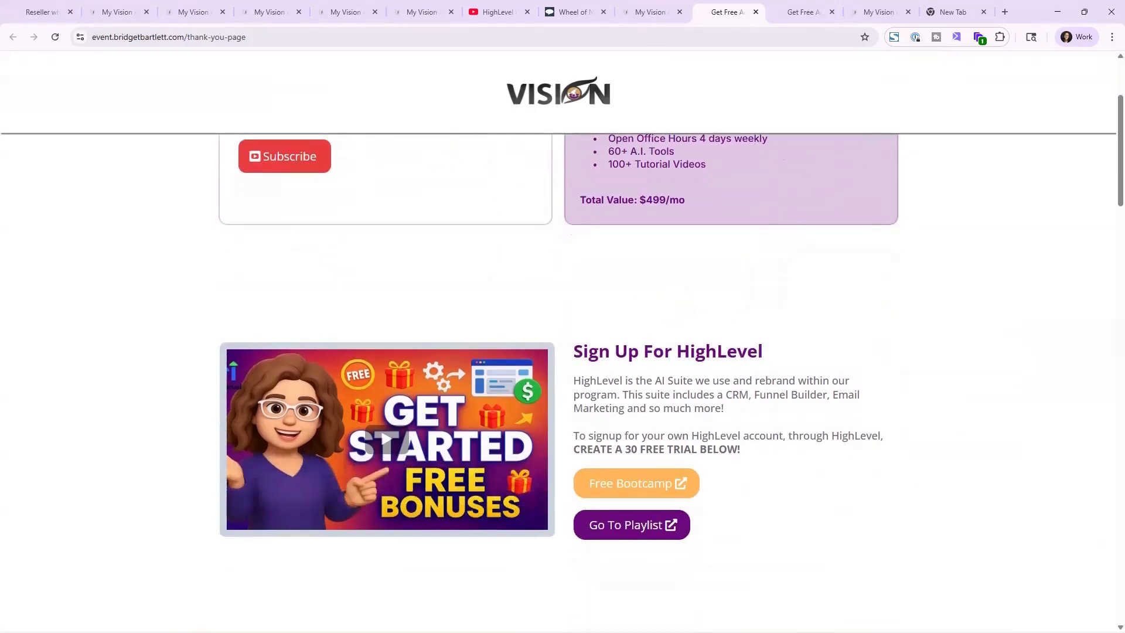
scroll(765, 450, down, 2)
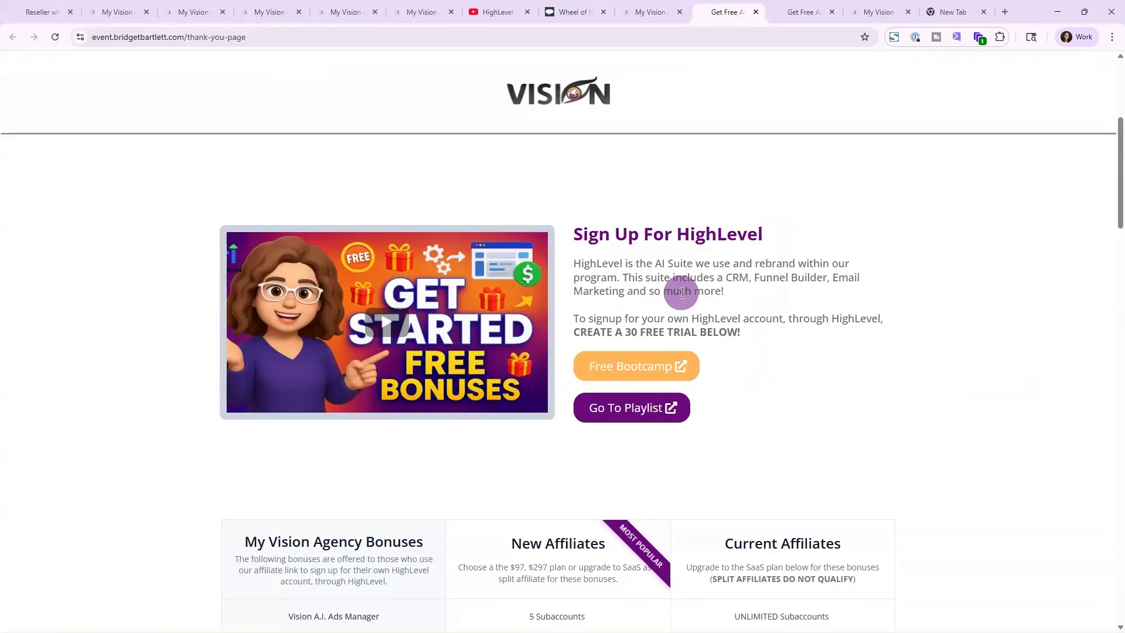
scroll(711, 319, down, 2)
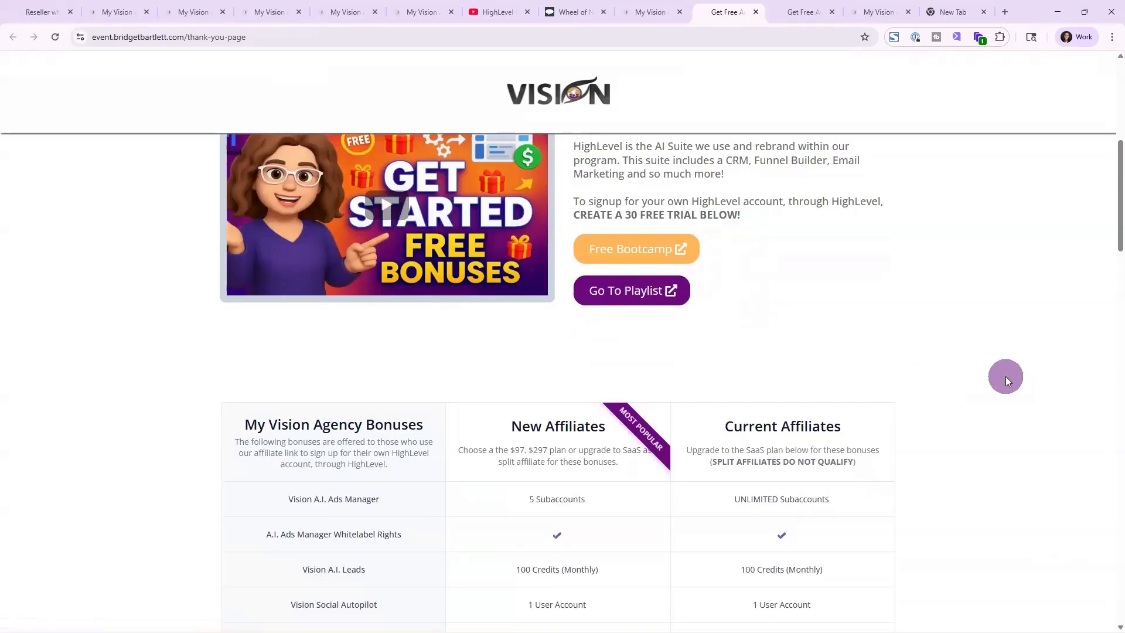
scroll(1006, 376, down, 5)
scroll(1005, 376, down, 2)
scroll(952, 320, down, 5)
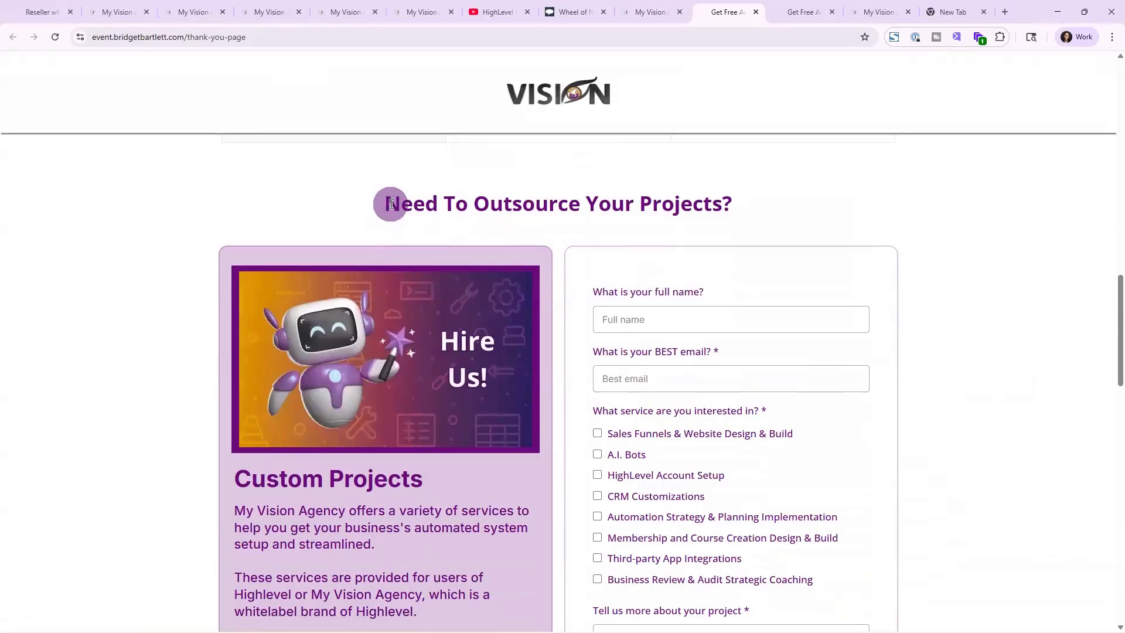
drag(391, 203, 1109, 240)
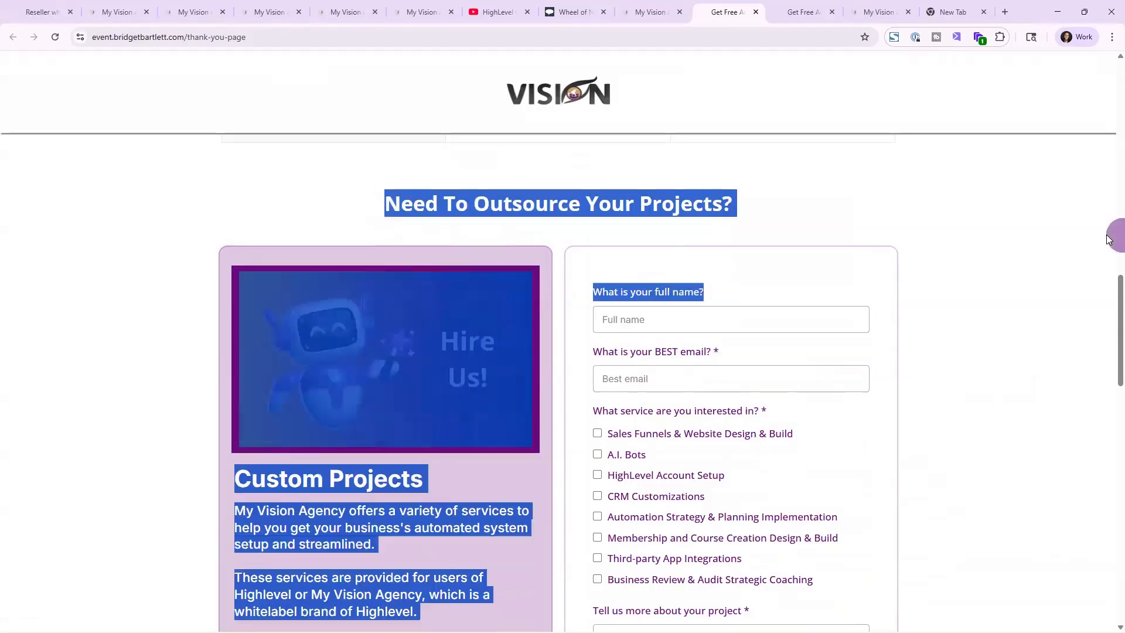
scroll(947, 269, down, 4)
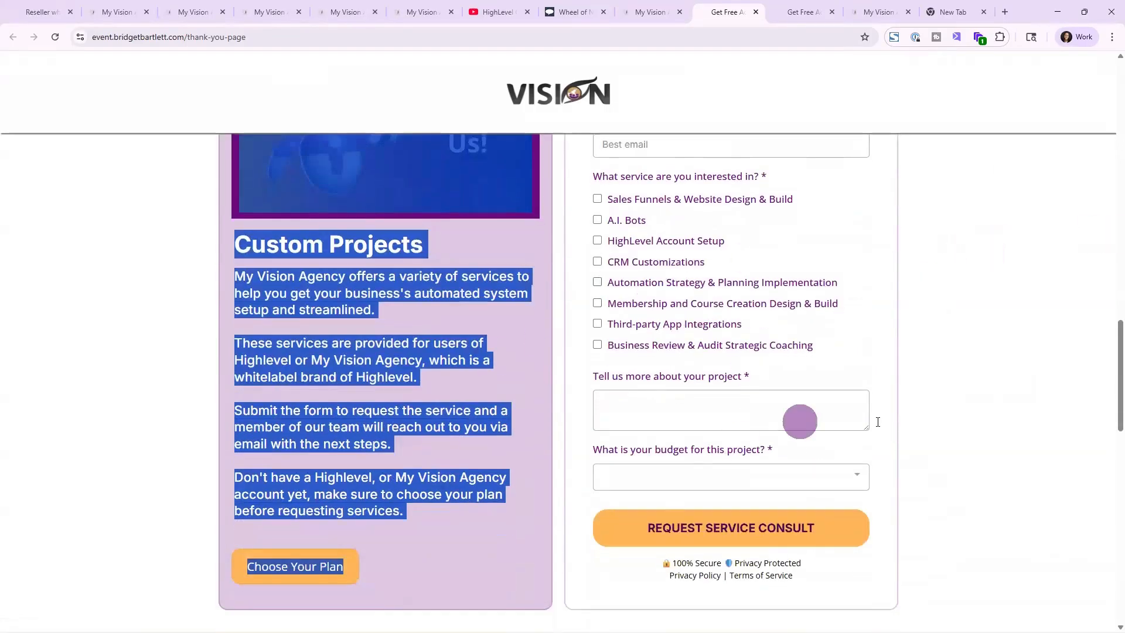
scroll(1003, 380, down, 8)
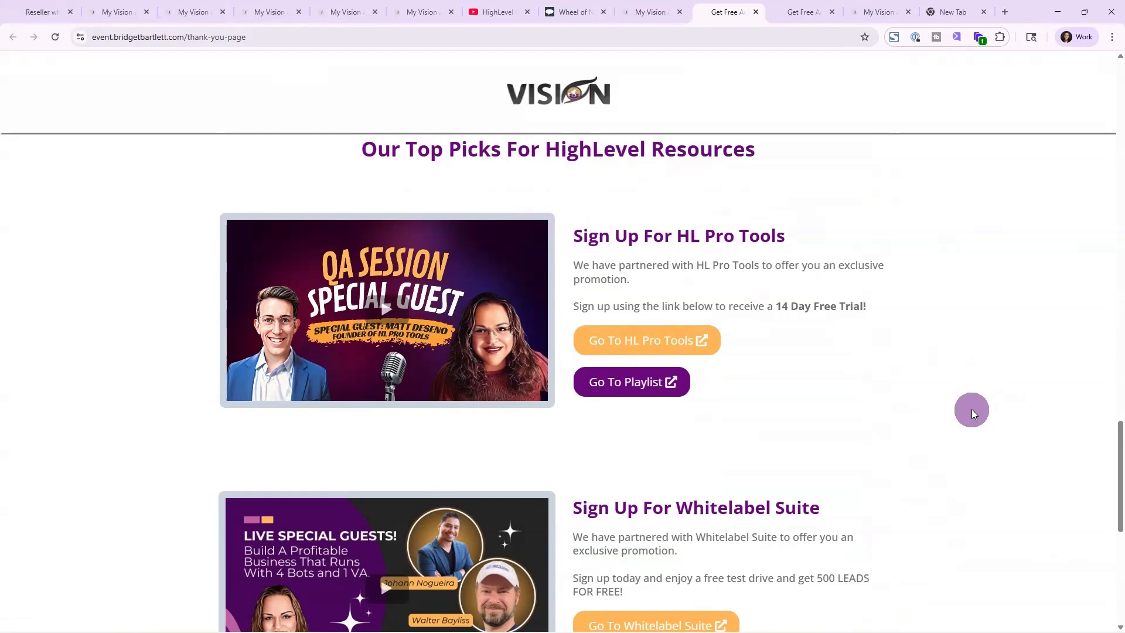
scroll(853, 425, down, 4)
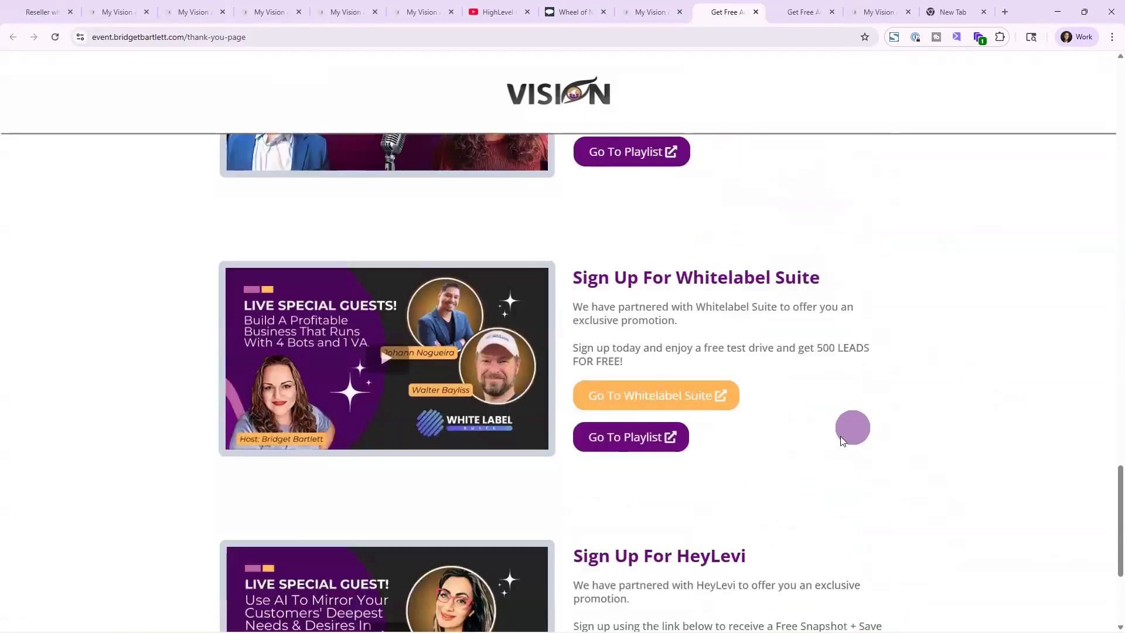
scroll(942, 467, down, 4)
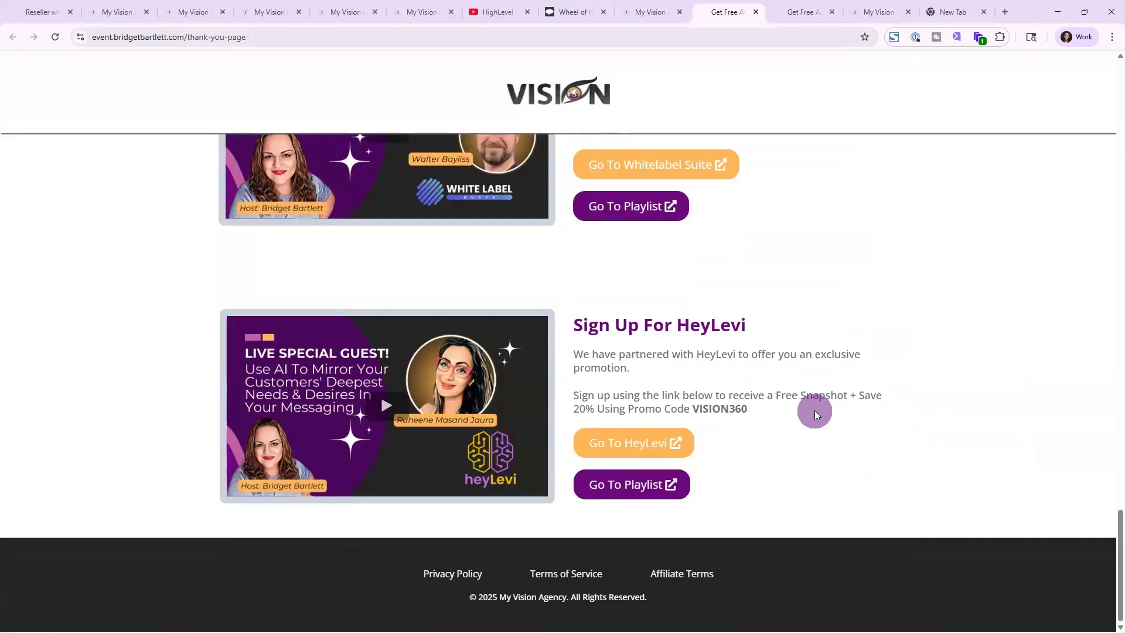
Review the thank-you page back up to the registration message and special bonus, and return to the giveaway entry page.
scroll(817, 411, up, 10)
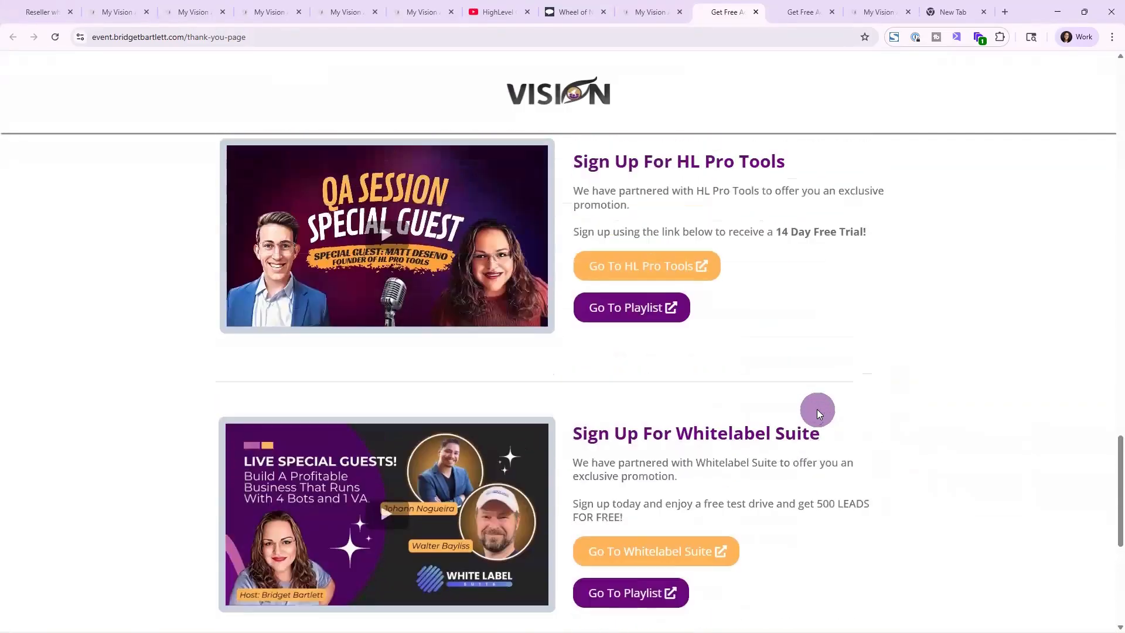
scroll(1006, 400, up, 11)
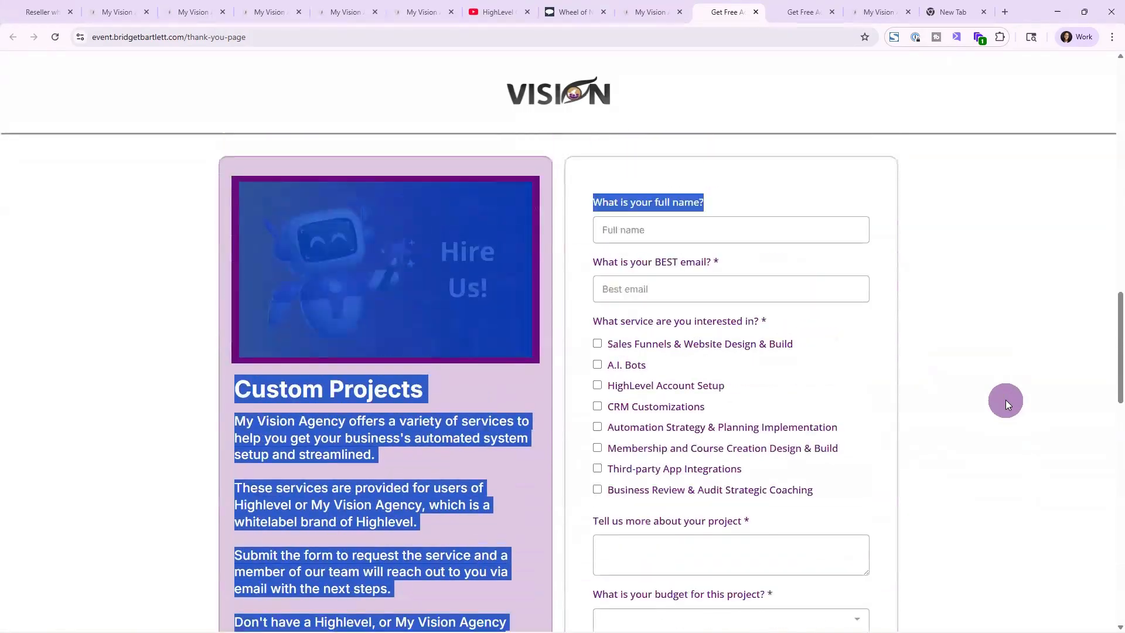
click(1007, 338)
scroll(1007, 339, up, 12)
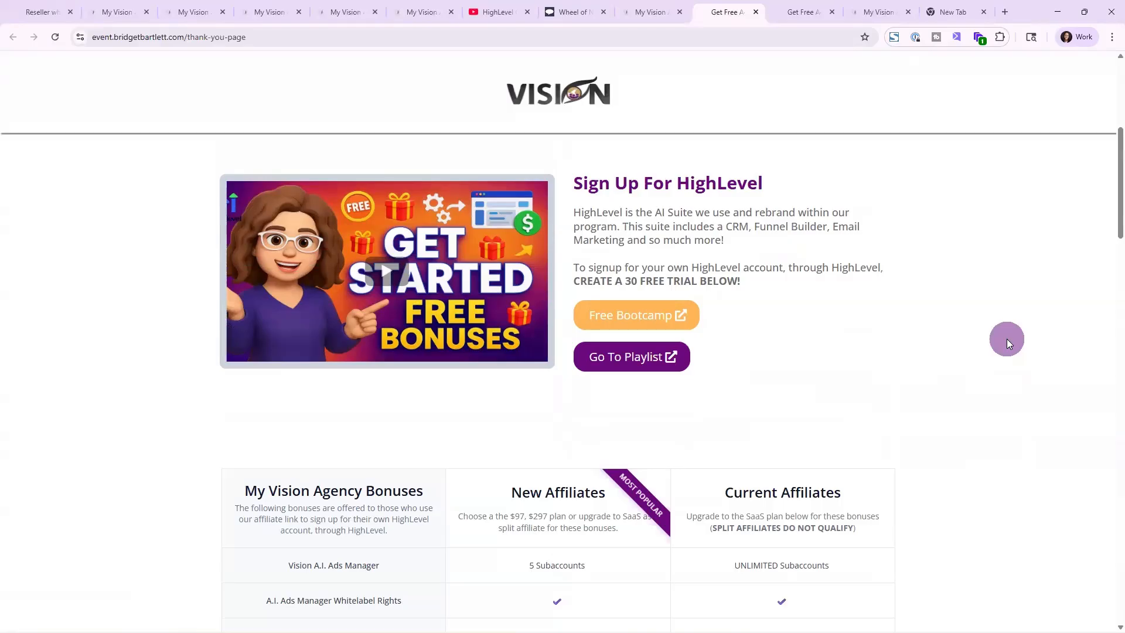
scroll(1007, 338, up, 5)
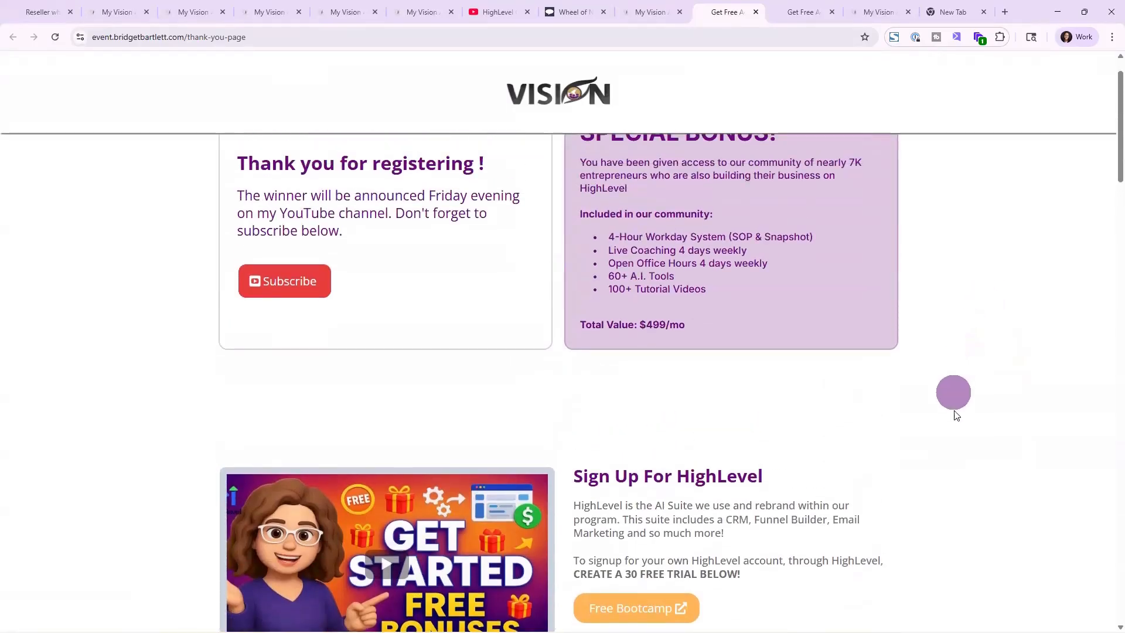
click(794, 12)
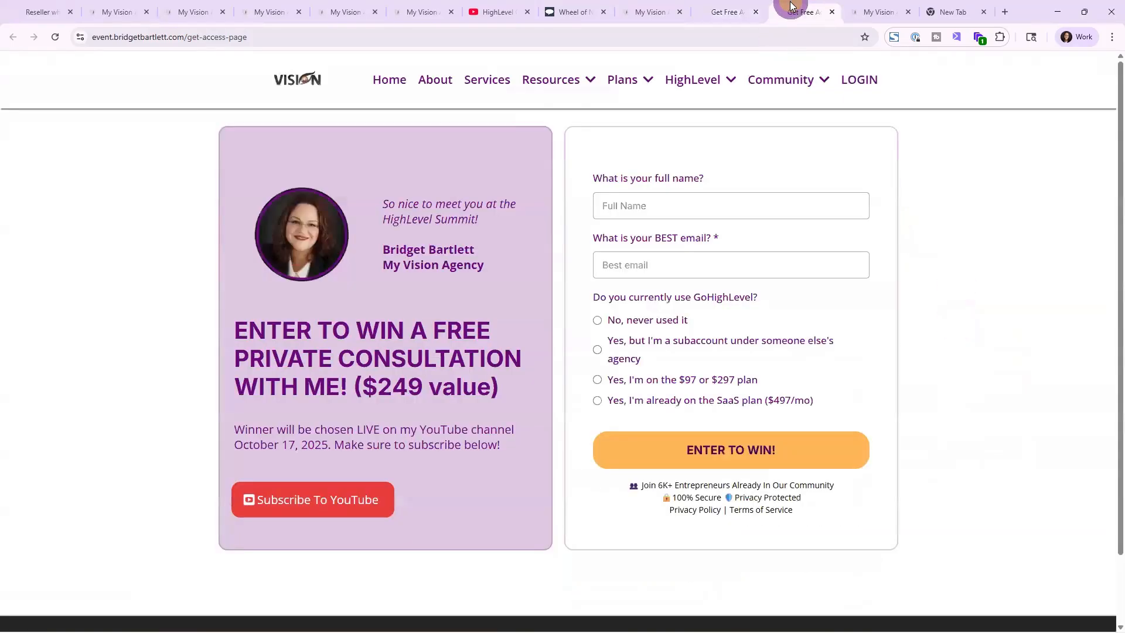
Inspect the Form Submitted trigger of the GHL Summit Leads workflow and close it without changes.
click(872, 10)
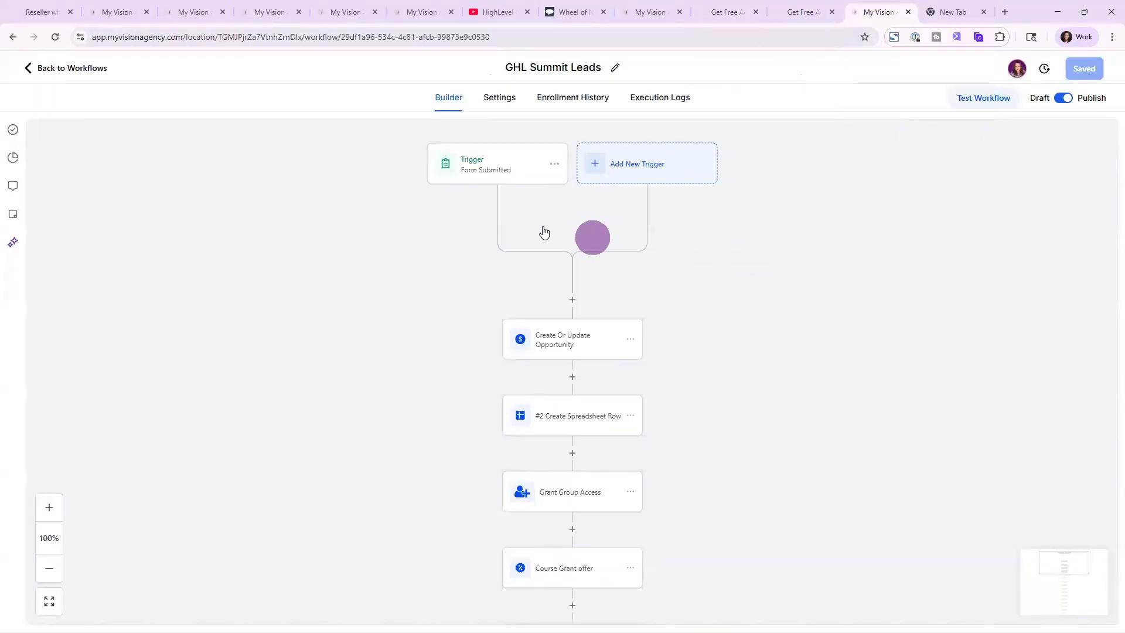
click(484, 163)
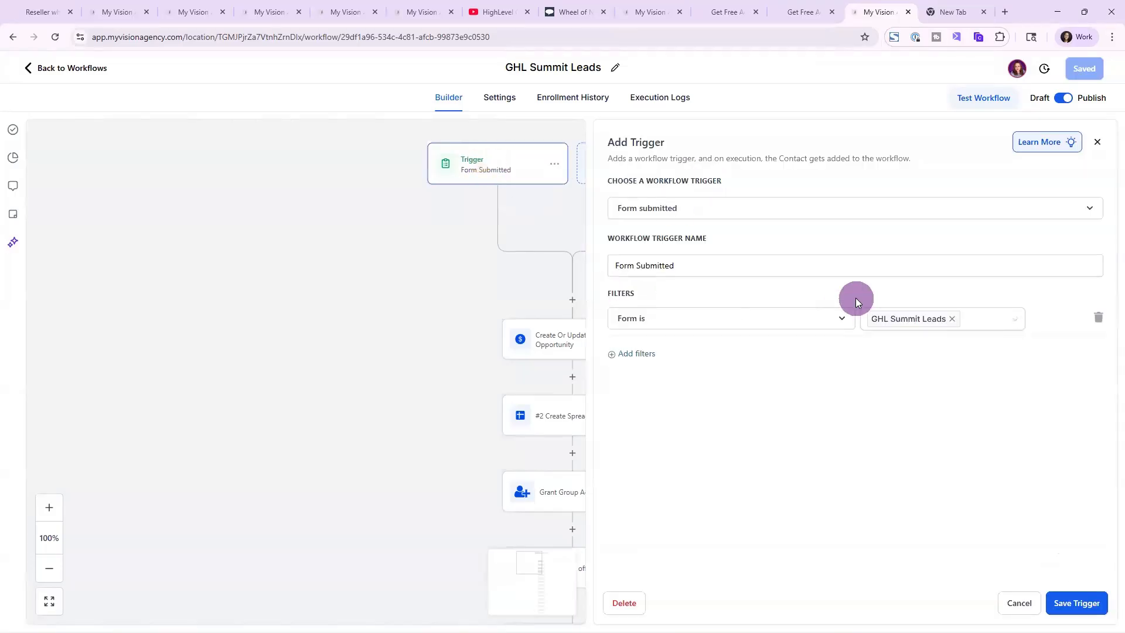
click(1017, 603)
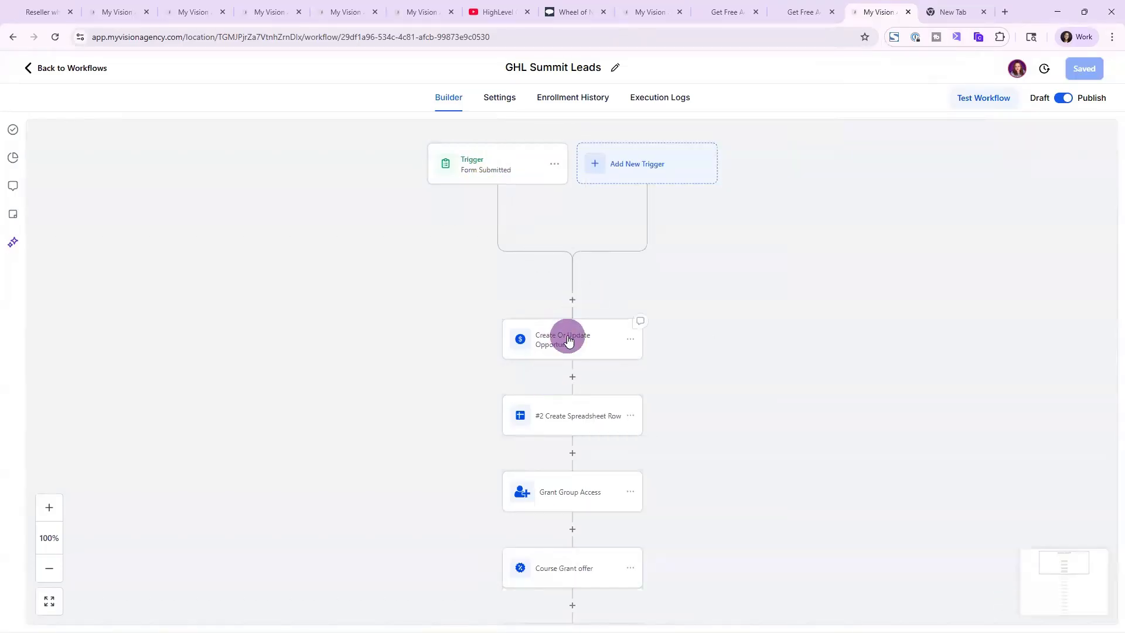
Inspect the workflow's Create Spreadsheet Row, Grant Group Access and Course Grant offer actions.
scroll(568, 340, down, 2)
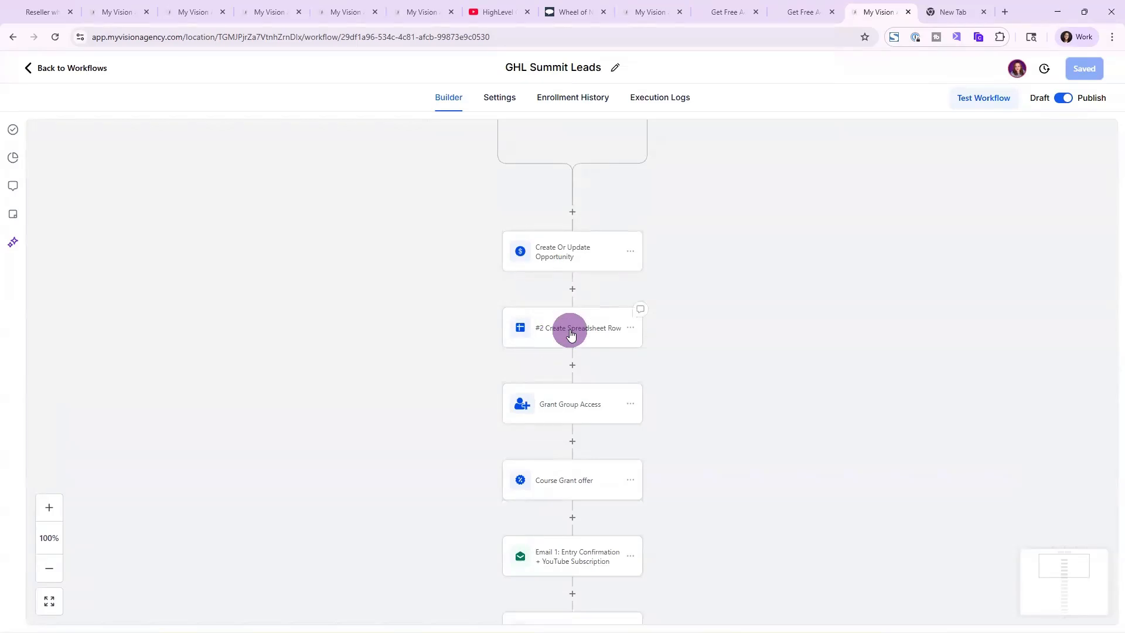
click(571, 334)
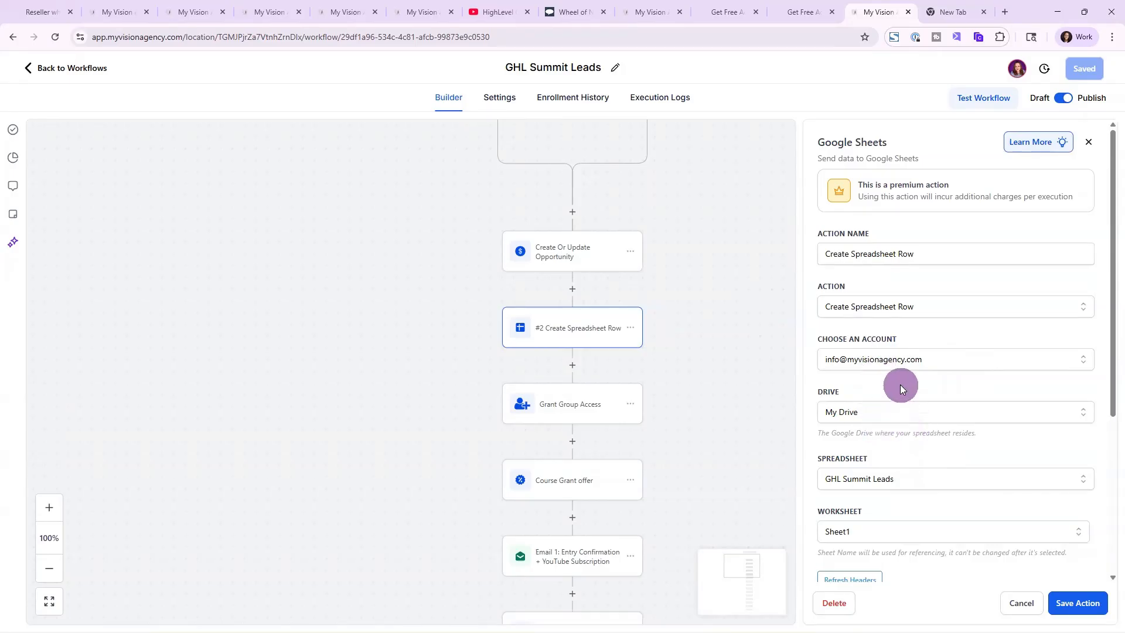
click(573, 410)
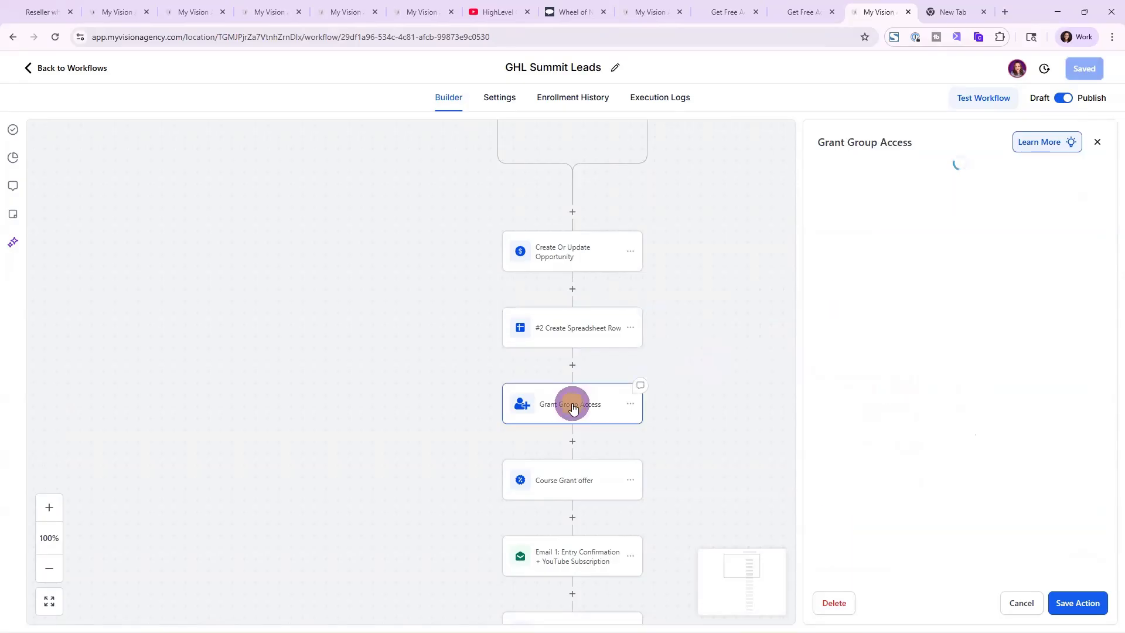
click(575, 485)
Open the Email 1: Entry Confirmation + YouTube Subscription action and read its message through the community and YouTube subscription links.
scroll(510, 420, down, 2)
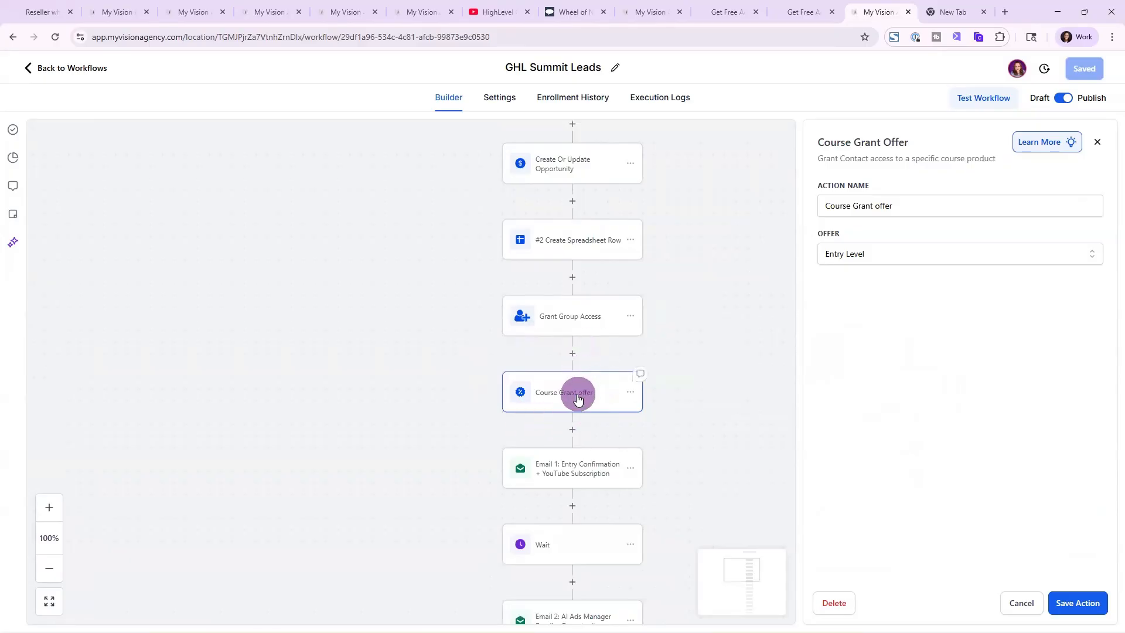
click(558, 469)
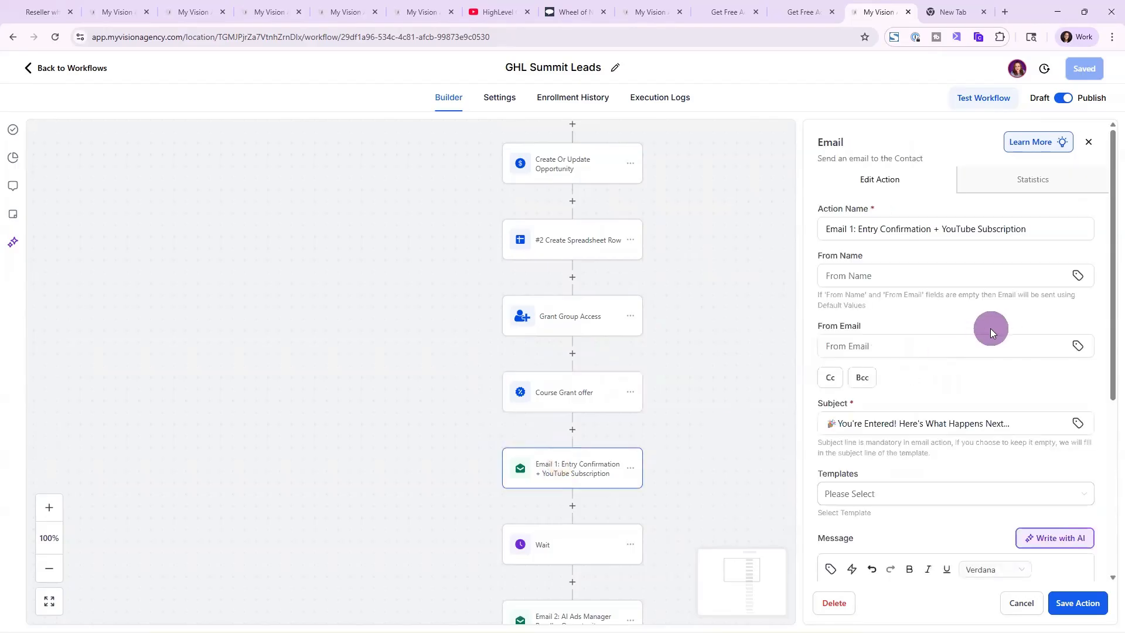
scroll(968, 337, down, 1)
scroll(964, 338, down, 2)
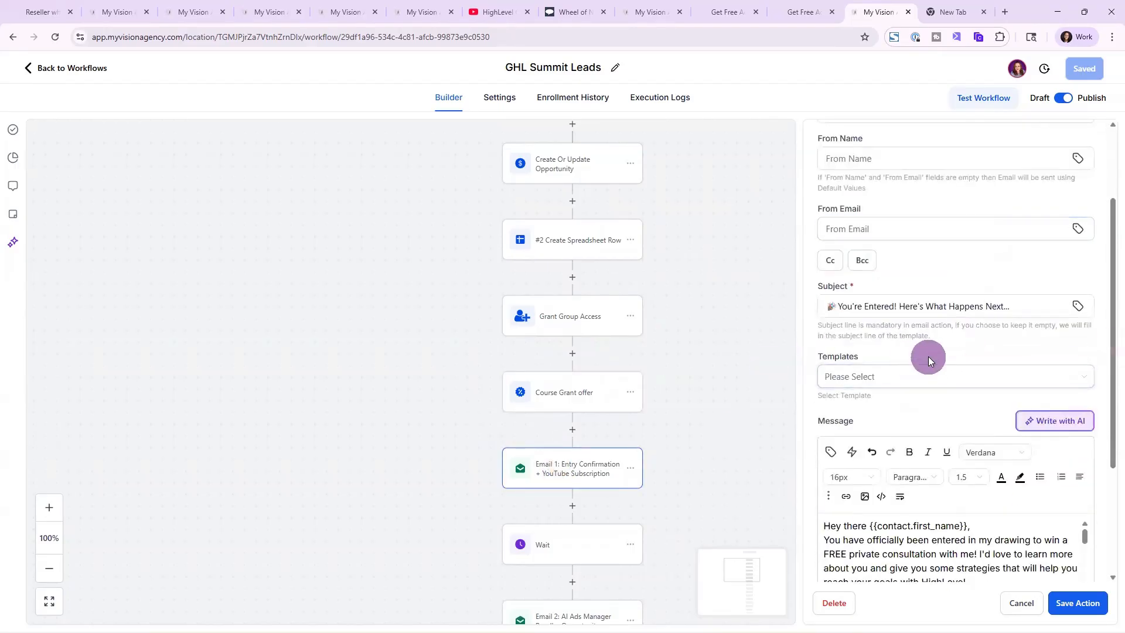
scroll(879, 410, down, 3)
scroll(932, 383, down, 6)
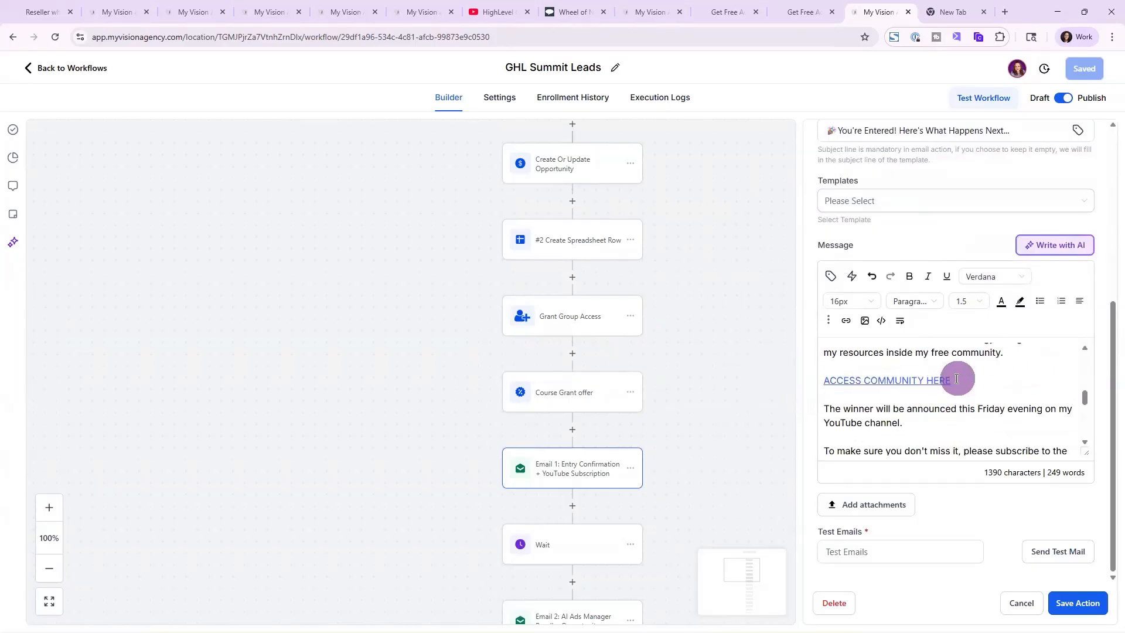
scroll(955, 382, down, 4)
scroll(862, 367, up, 3)
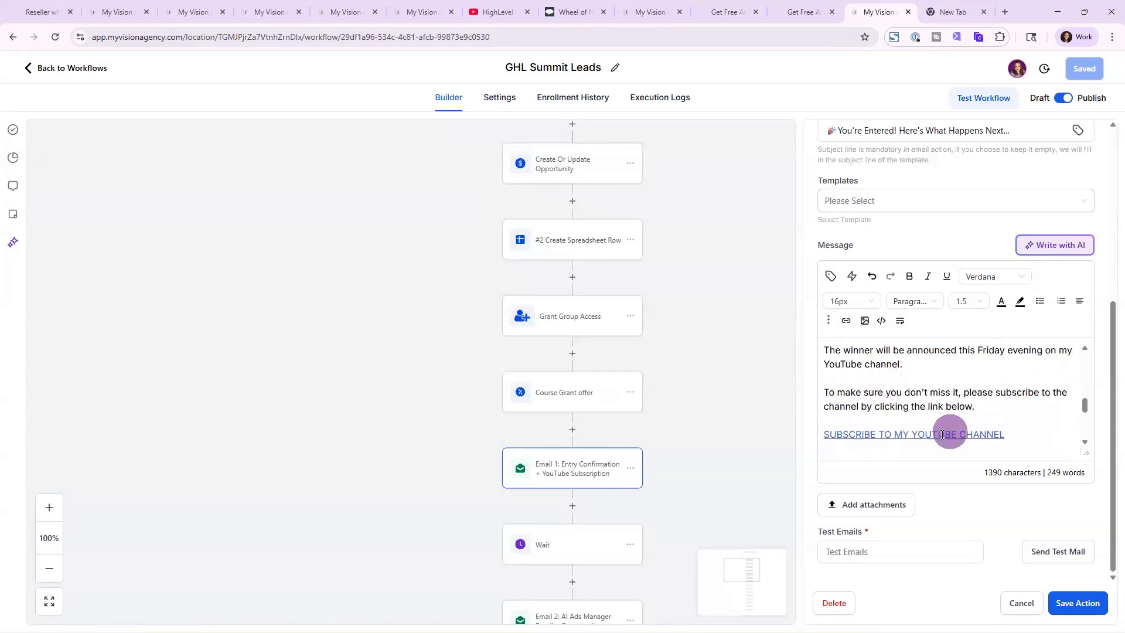
View the settings of the AI Ads Manager Reseller Opportunity and Done-For-You Project Services emails, Email 2 and Email 3.
scroll(568, 395, down, 2)
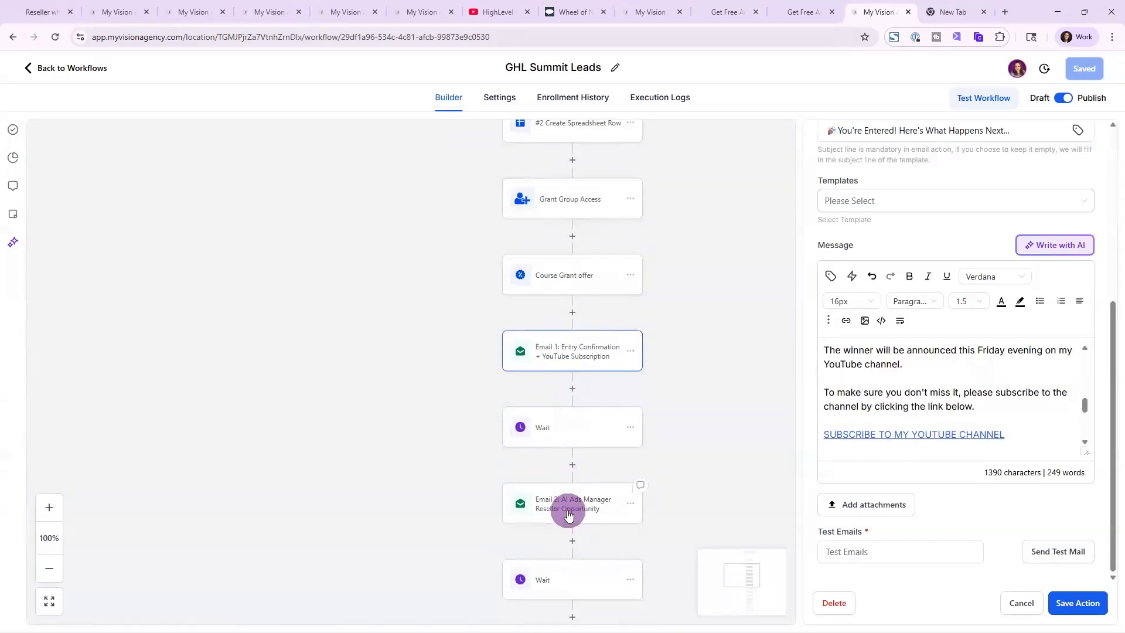
click(599, 497)
scroll(721, 367, down, 2)
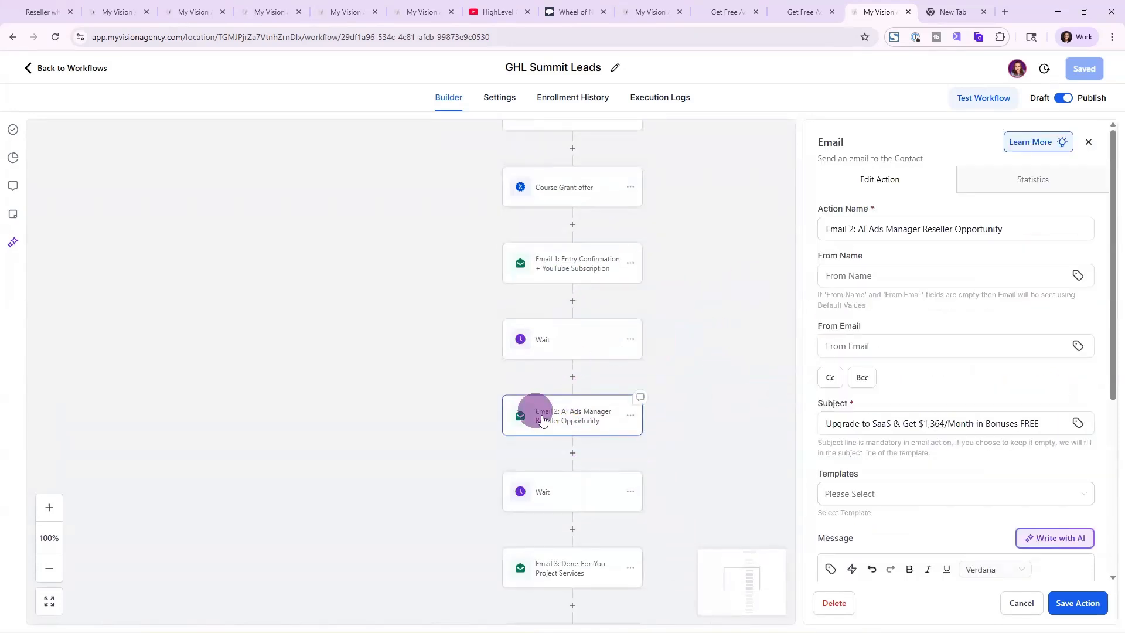
scroll(557, 427, down, 2)
click(586, 452)
View the partner emails that end the workflow: Email 4 for HL Pro Tools, Email 5 for White Label Suite and Email 6 for Hey Levi.
scroll(585, 447, down, 1)
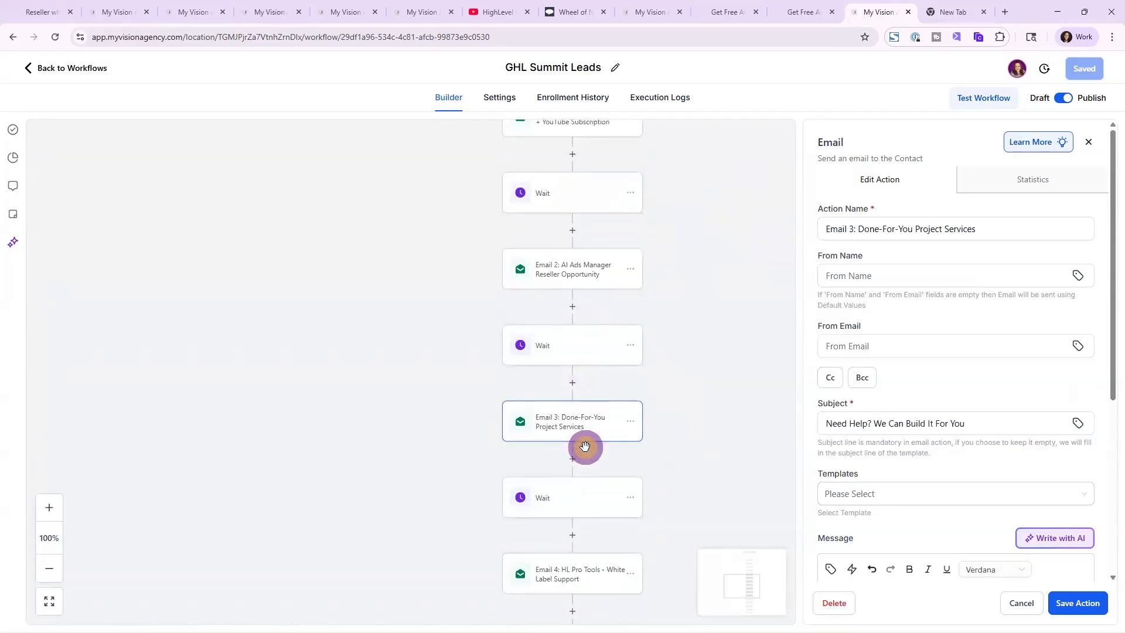
scroll(585, 397, down, 2)
click(573, 432)
scroll(574, 435, down, 1)
scroll(581, 381, down, 2)
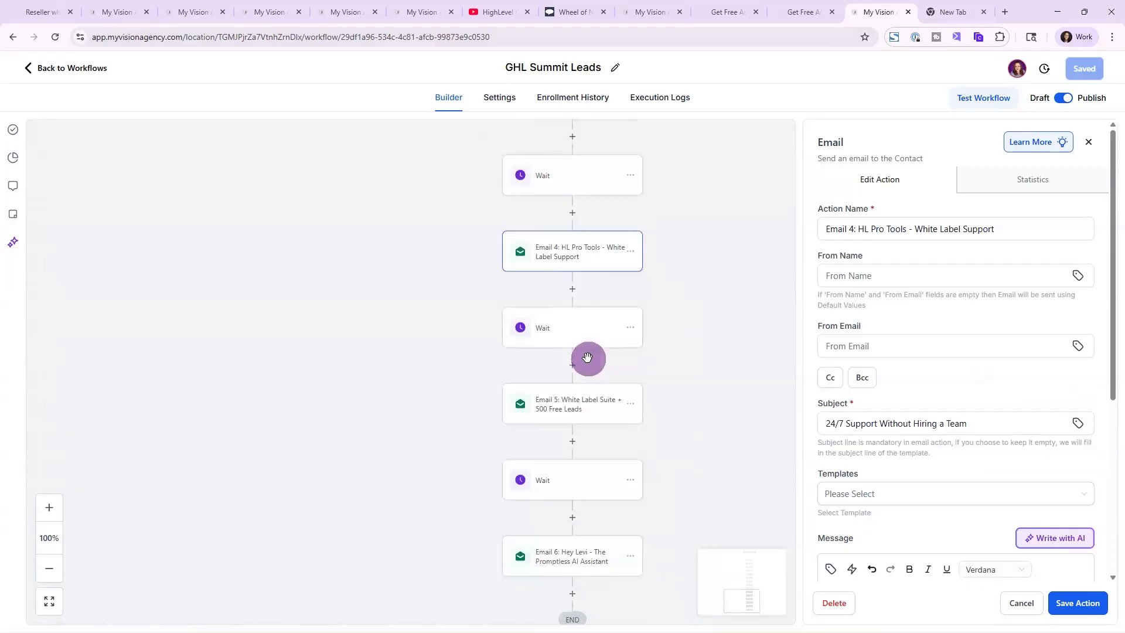
click(581, 410)
click(582, 557)
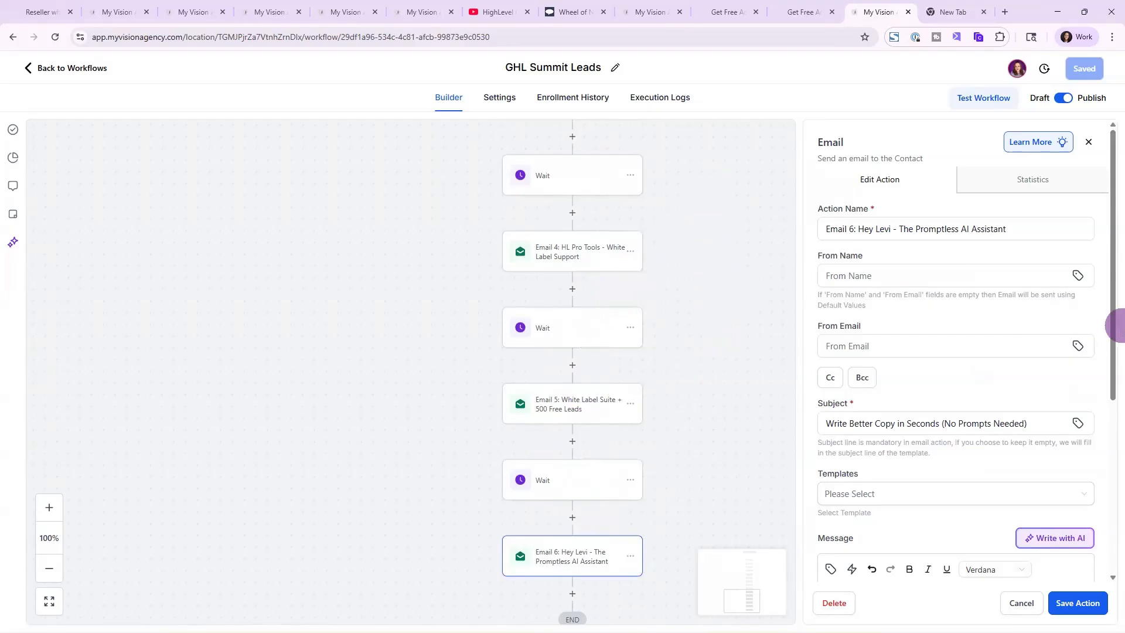
click(919, 230)
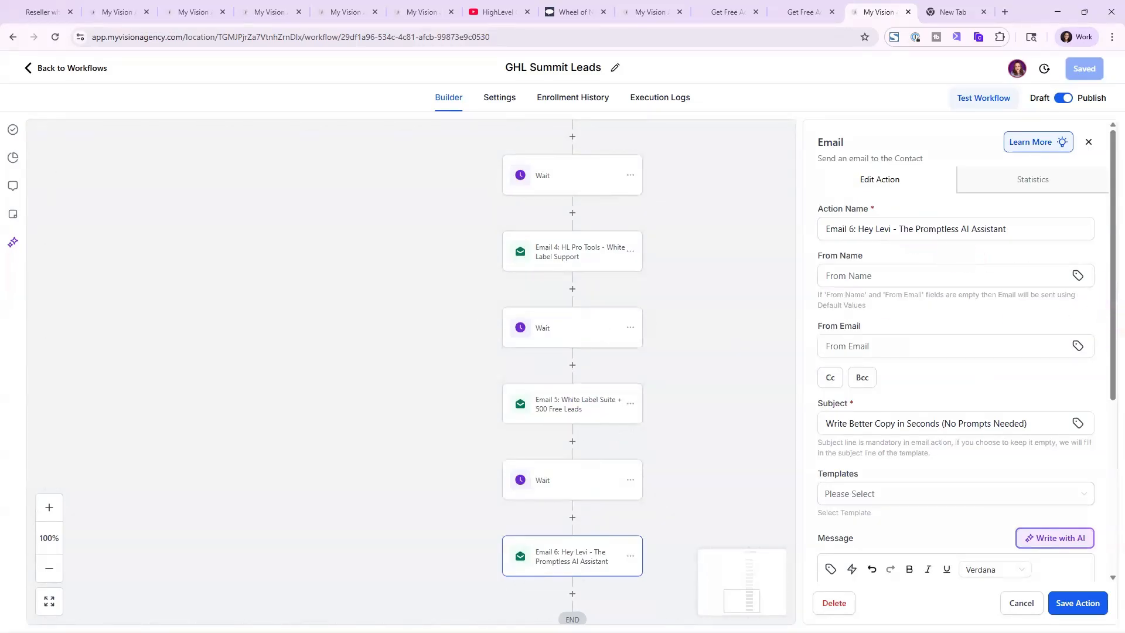